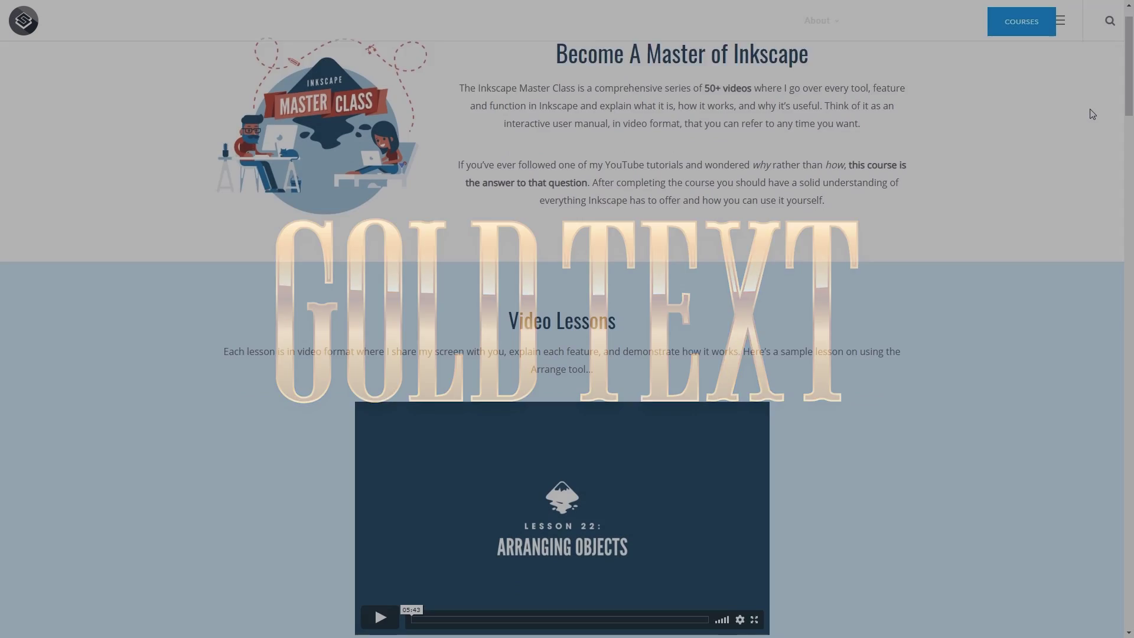
# - Look through the Inkscape Master Class course page down to its list of video lessons
pyautogui.scroll(-6, 1091, 113)
pyautogui.scroll(-12, 1091, 113)
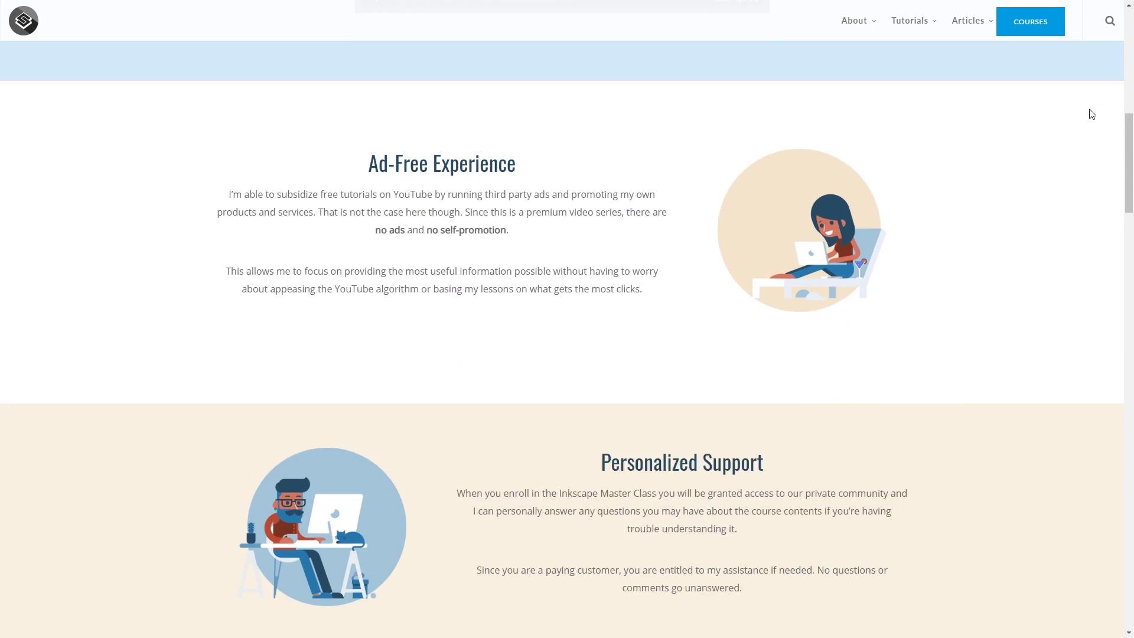
pyautogui.scroll(-12, 1090, 114)
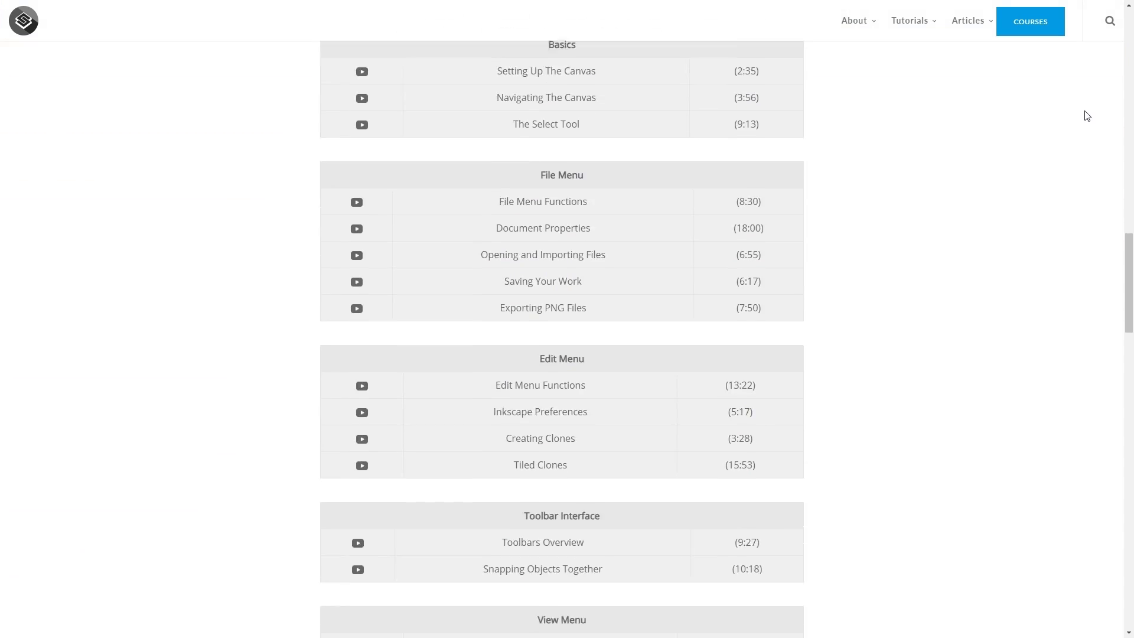
pyautogui.scroll(-5, 1080, 119)
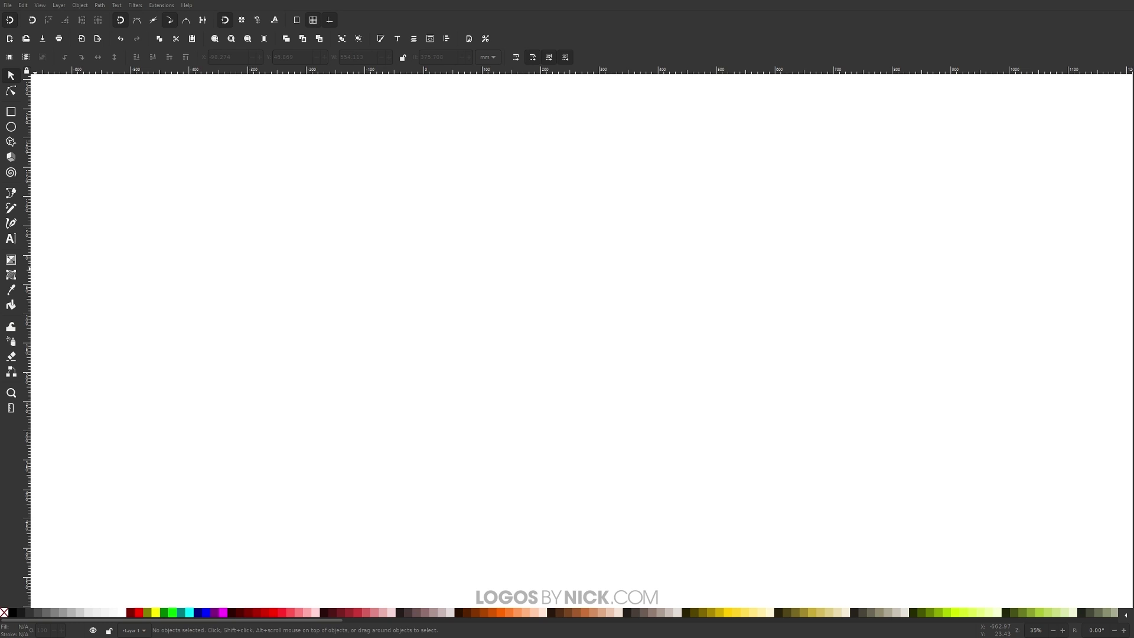
# - Switch to Inkscape, set the canvas zoom to 1:1 and turn off snapping
pyautogui.click(40, 5)
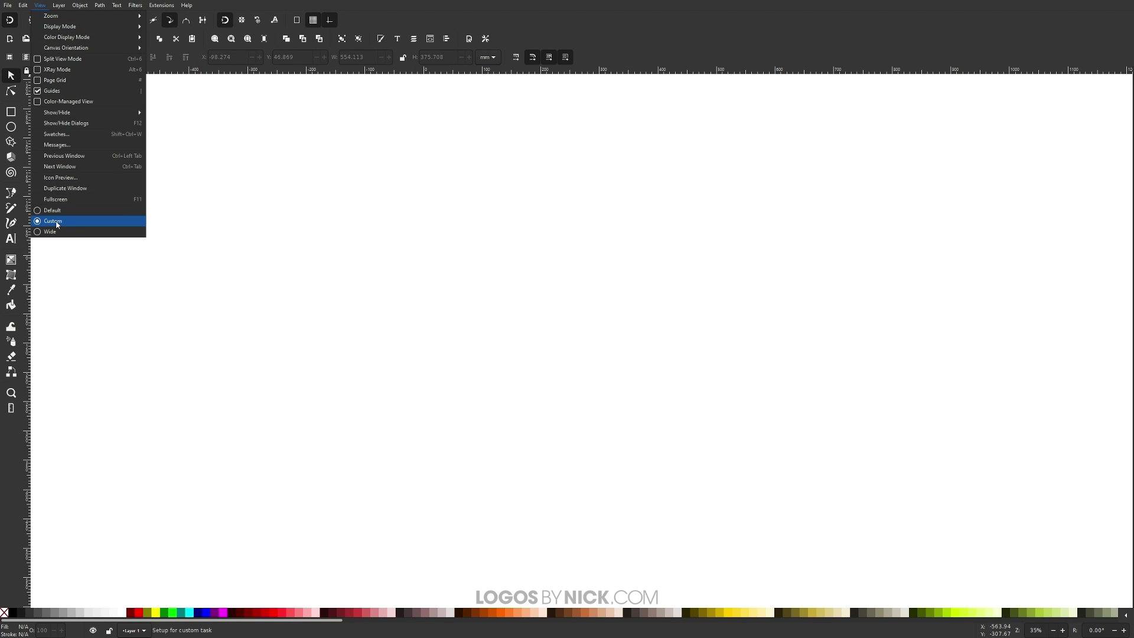
pyautogui.moveTo(85, 20)
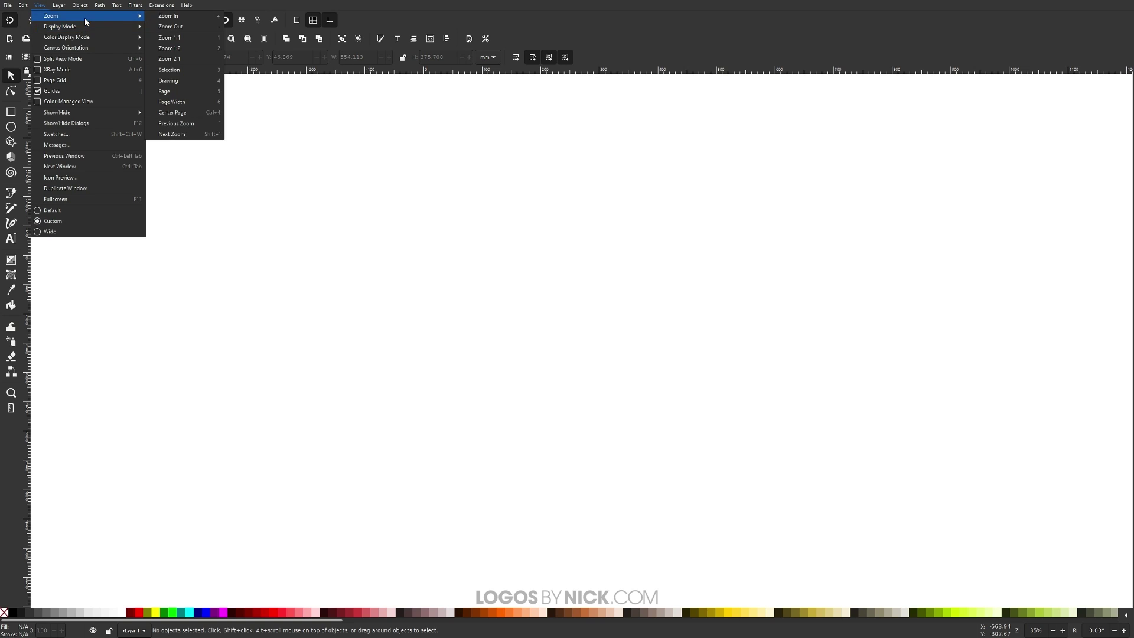
pyautogui.click(172, 37)
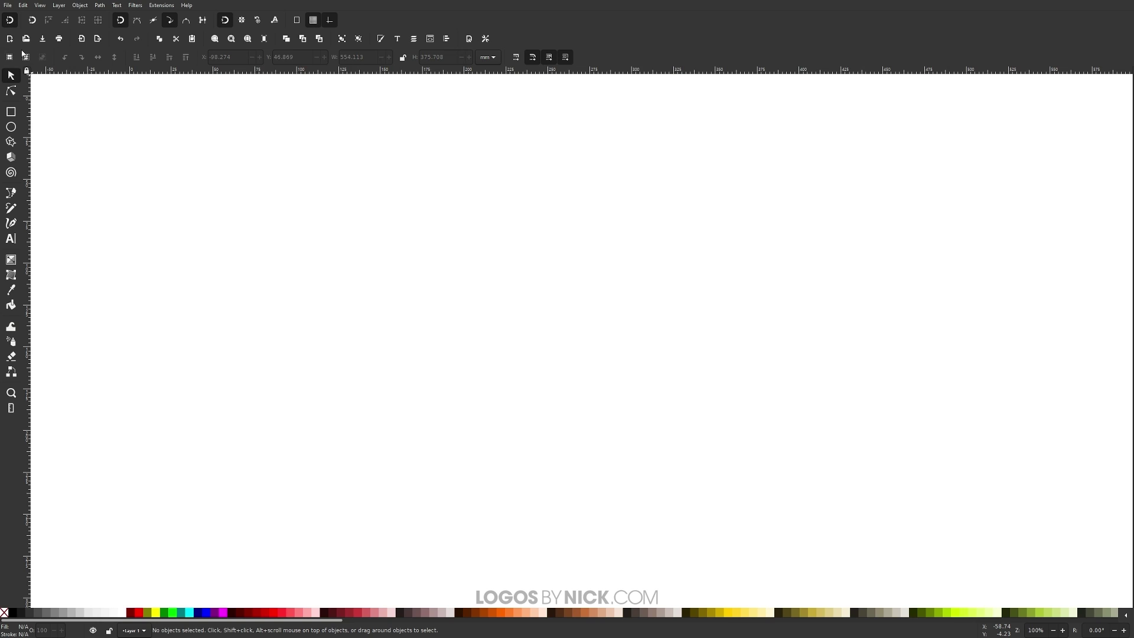
pyautogui.click(11, 20)
# - Add a text object reading "GOLD TEXT" on the canvas
pyautogui.click(12, 239)
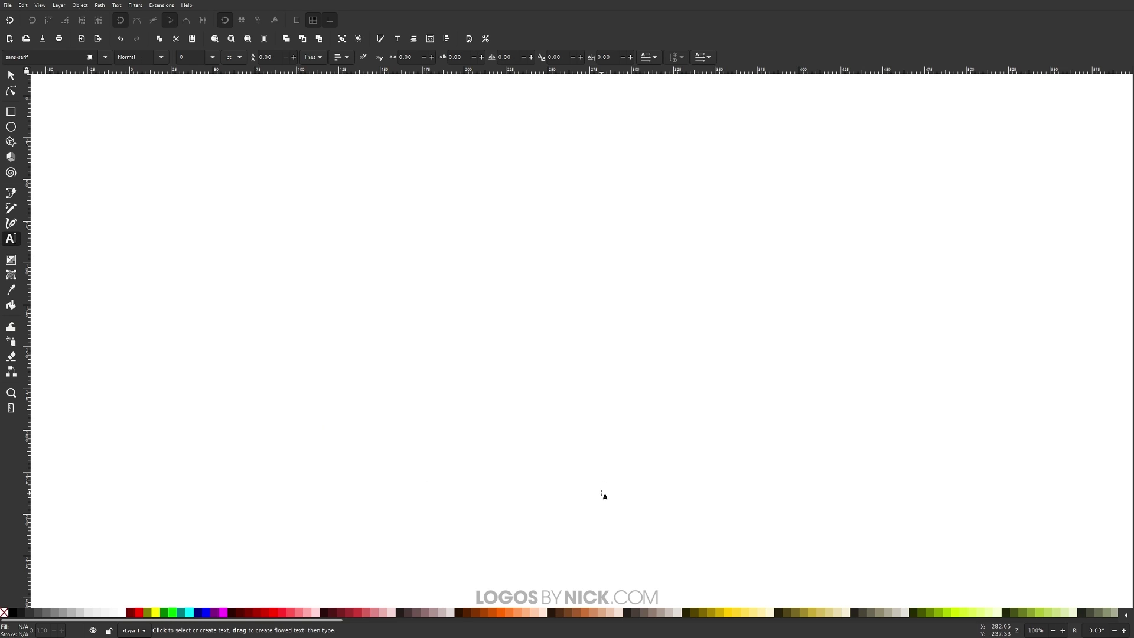
pyautogui.click(410, 327)
pyautogui.write('GOLD TEXT')
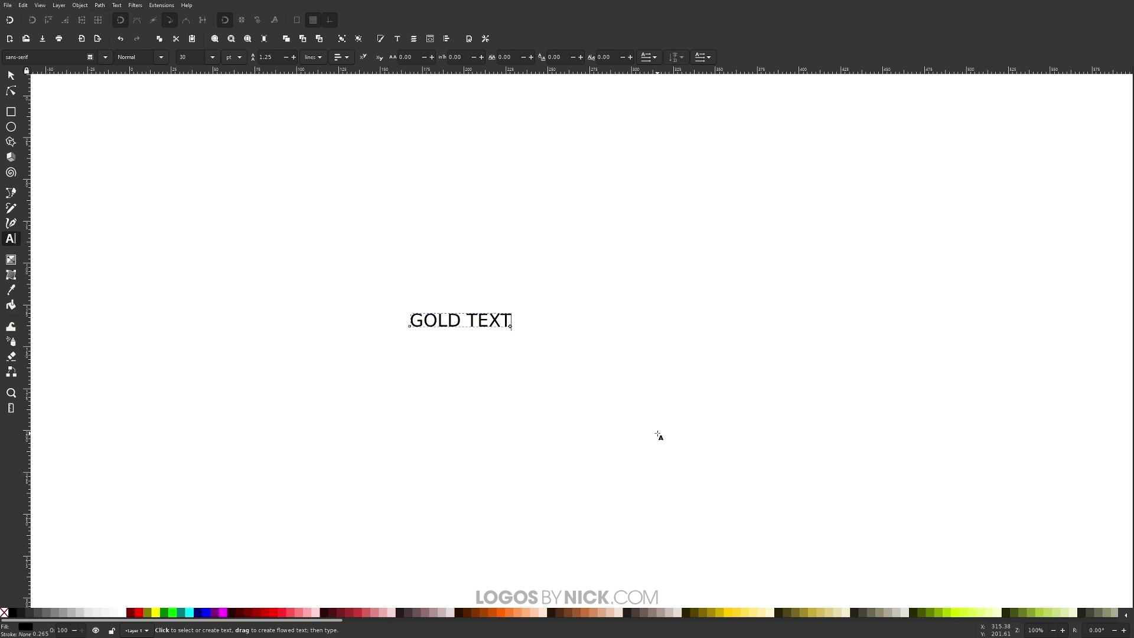
# - Apply the Ayres font to the whole GOLD TEXT object and close the font dialog
pyautogui.tripleClick(486, 320)
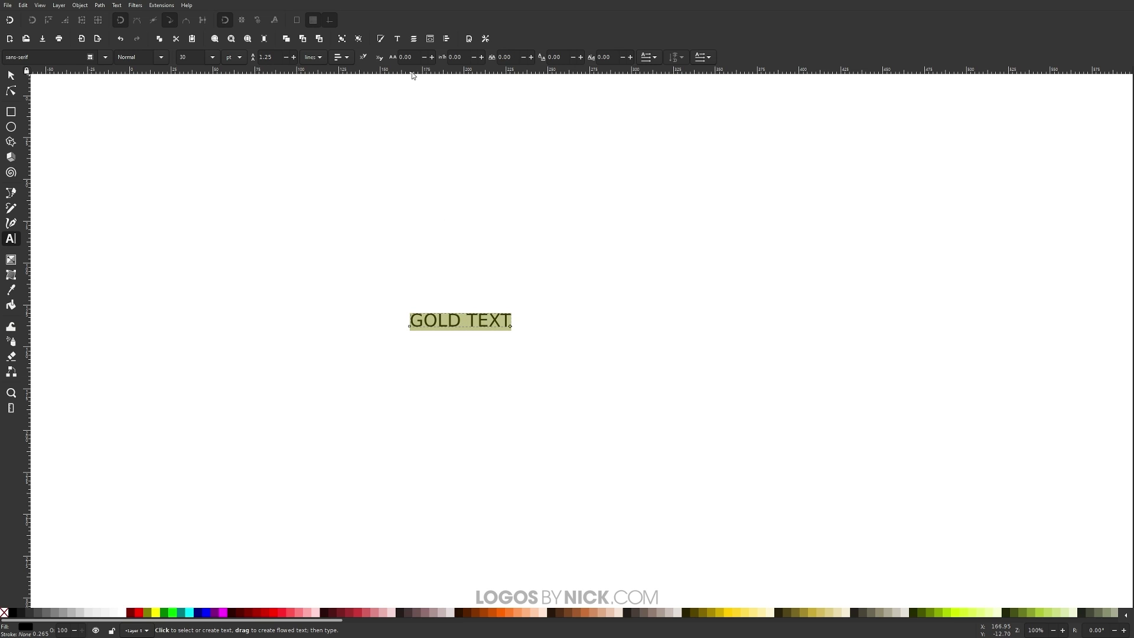
pyautogui.click(398, 41)
pyautogui.moveTo(538, 12); pyautogui.dragTo(672, 164)
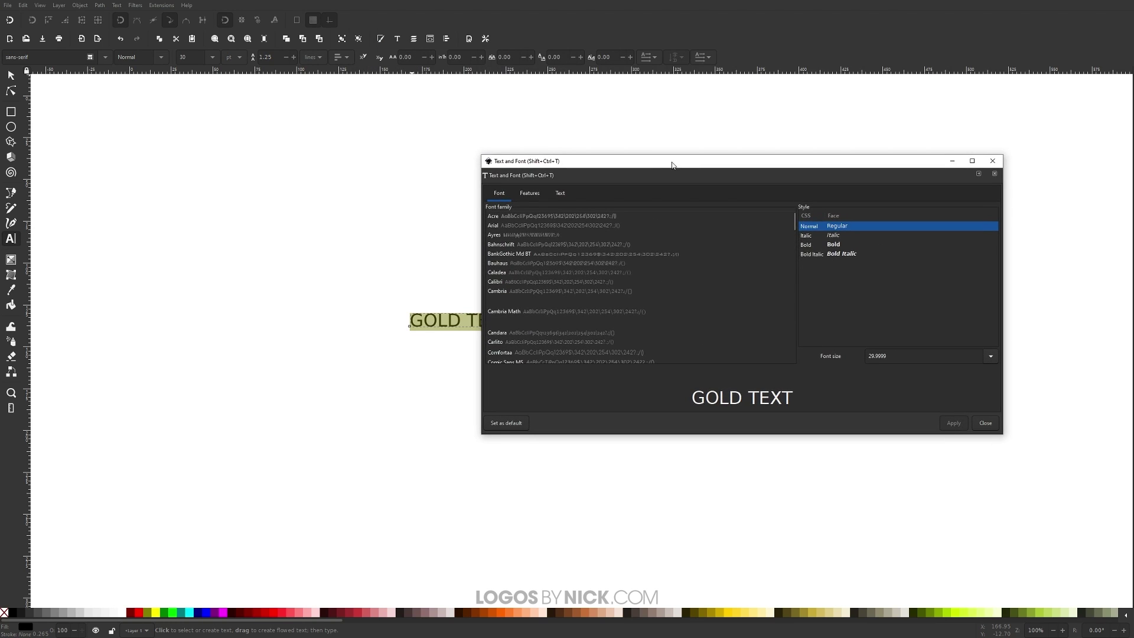
pyautogui.click(533, 235)
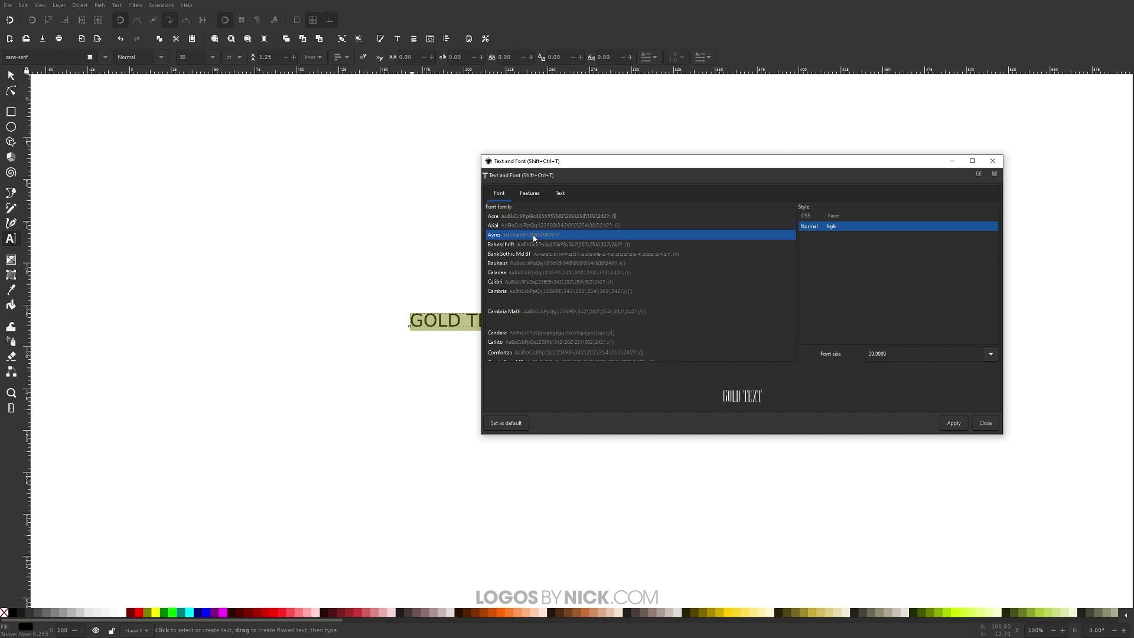
pyautogui.click(953, 423)
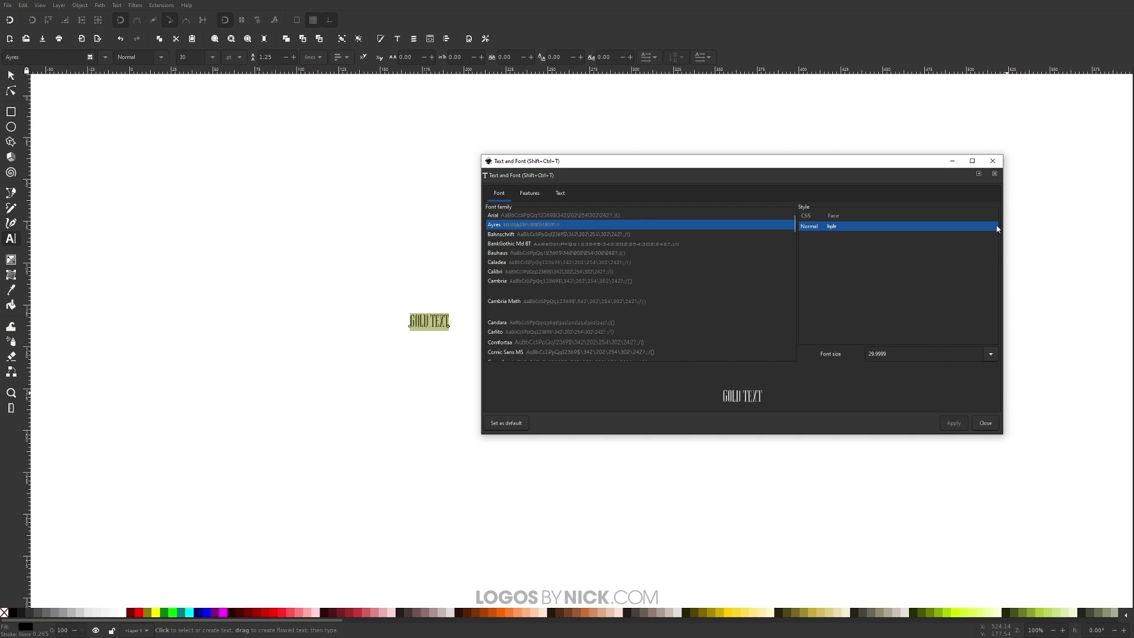
pyautogui.click(992, 161)
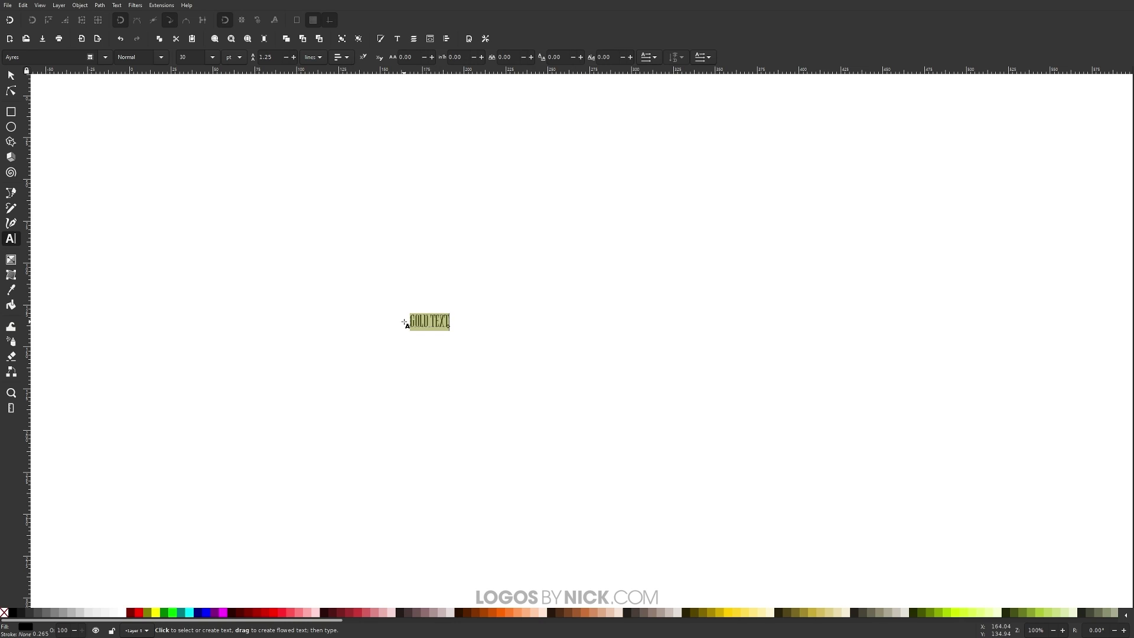
# - Scale the GOLD TEXT object up to about 240 mm wide by 75 mm high and reposition it on the canvas
pyautogui.click(10, 75)
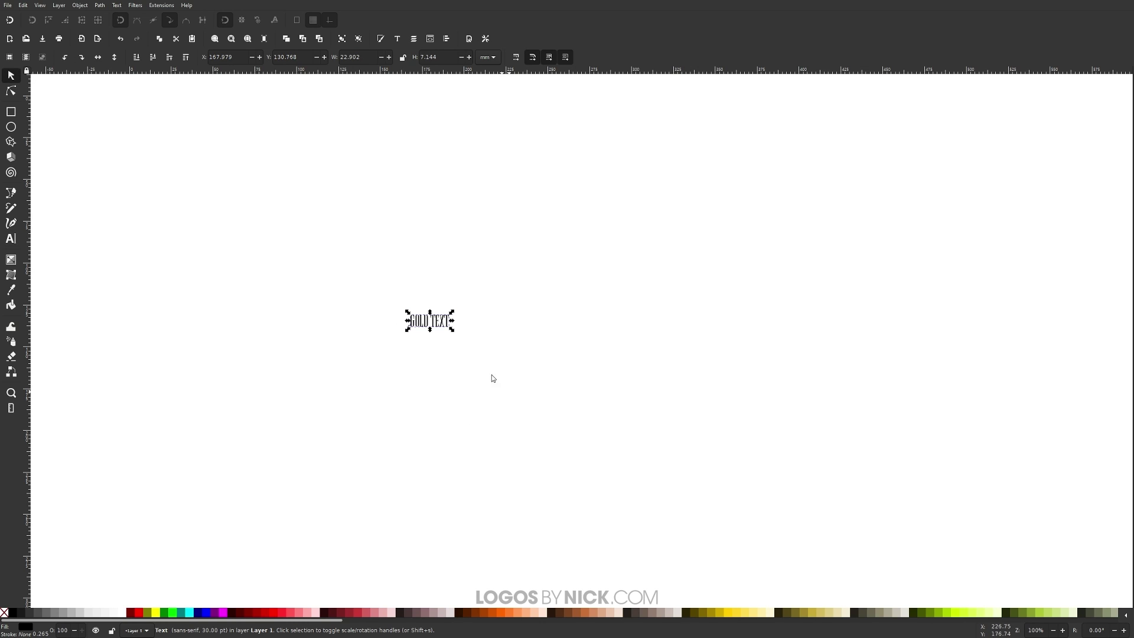
pyautogui.moveTo(451, 330); pyautogui.dragTo(817, 495)
pyautogui.moveTo(732, 390); pyautogui.dragTo(572, 342)
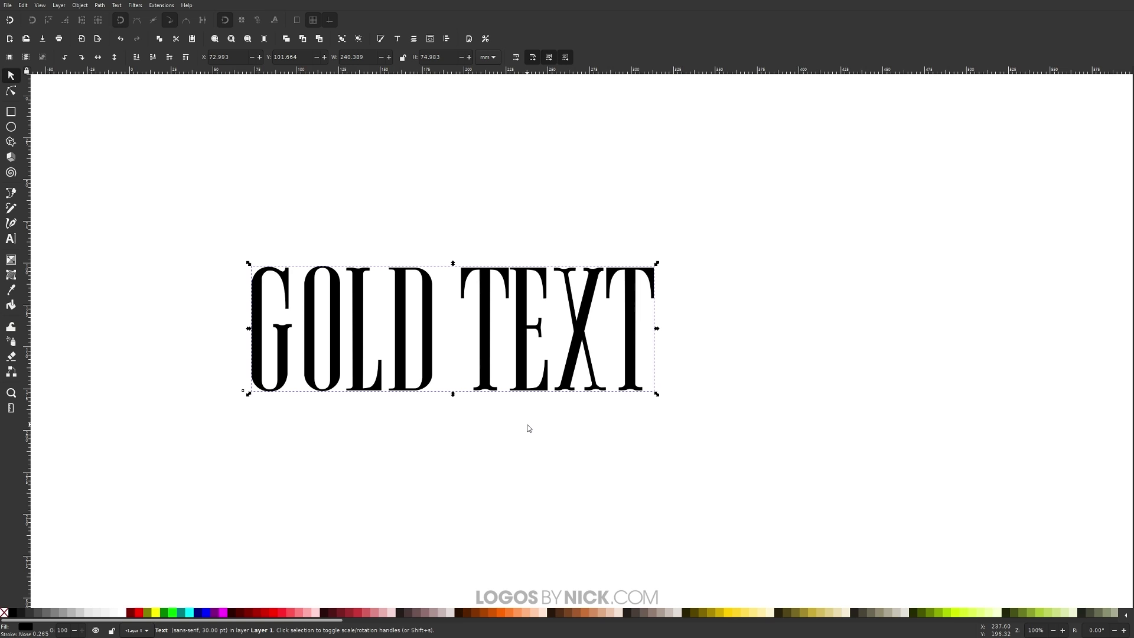
pyautogui.moveTo(591, 320); pyautogui.dragTo(553, 316)
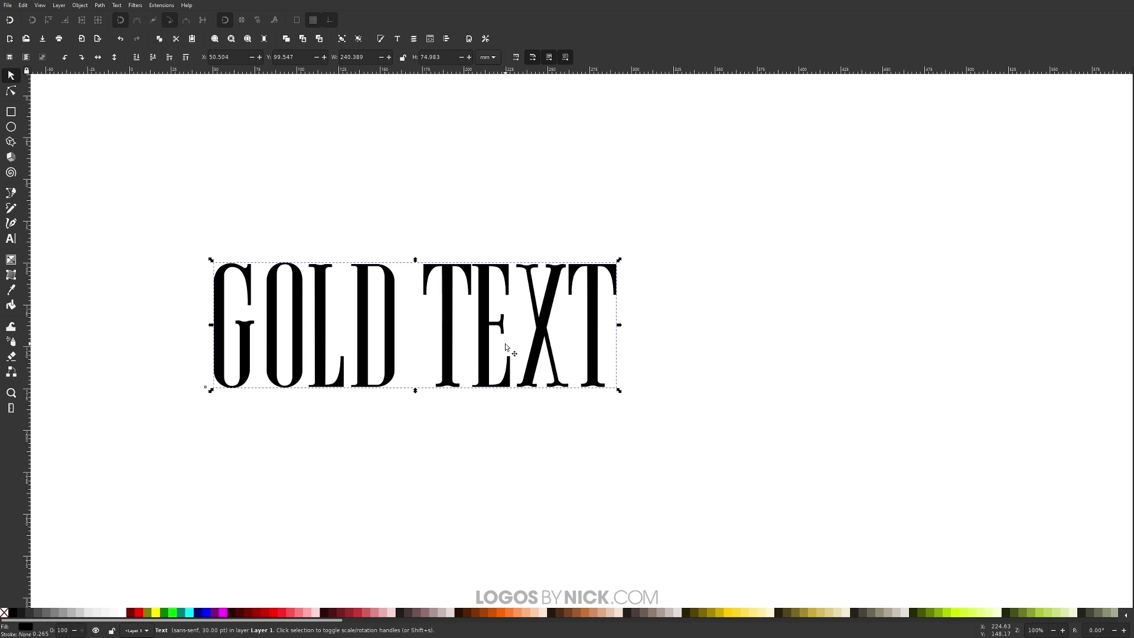
# - Fill the text with a linear gradient and set the gradient's transparent end stop to 100% opacity
pyautogui.click(381, 39)
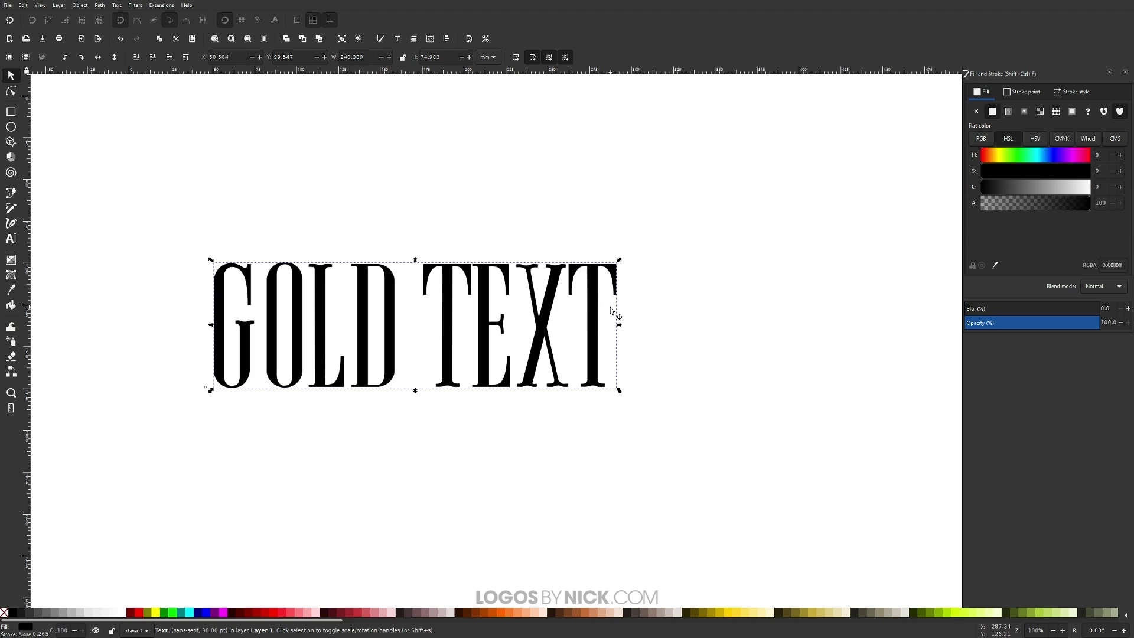
pyautogui.click(1008, 112)
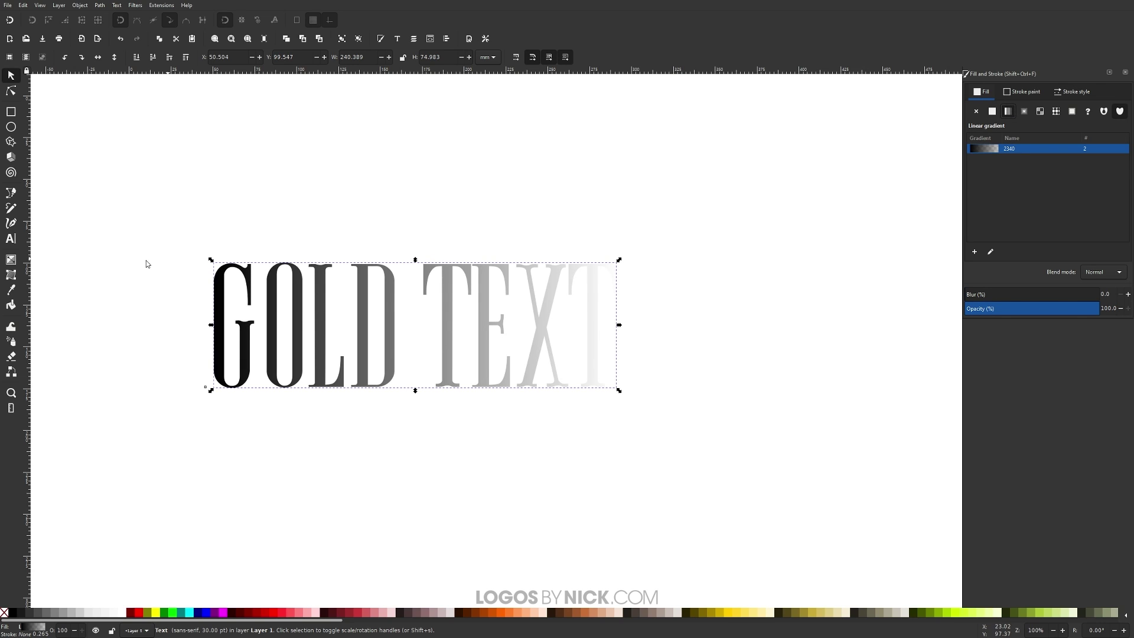
pyautogui.click(11, 260)
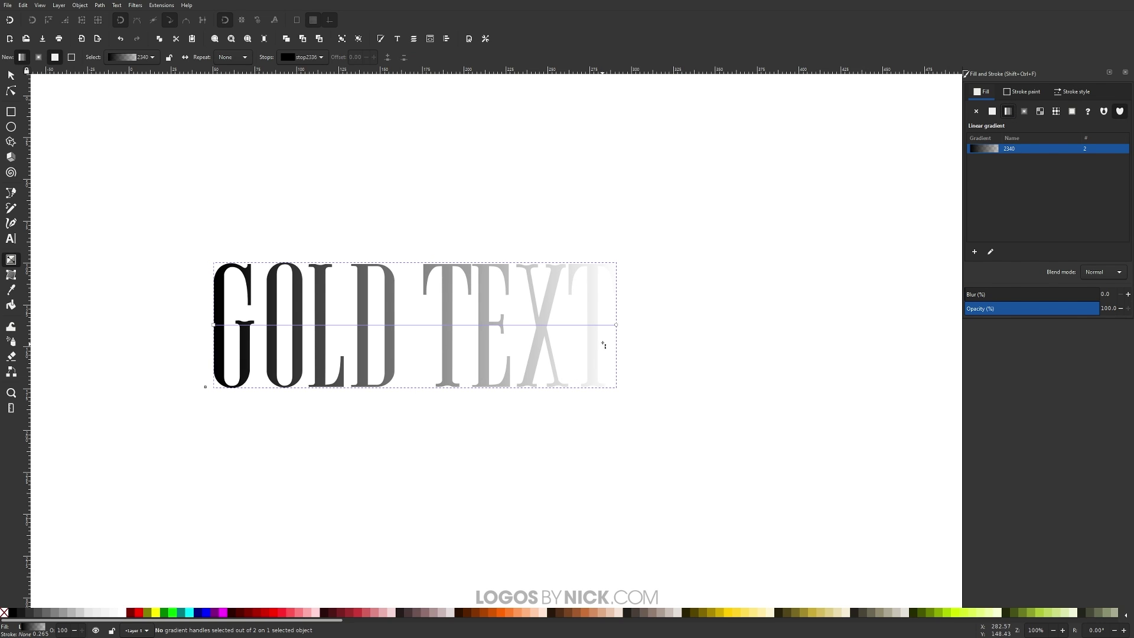
pyautogui.click(616, 324)
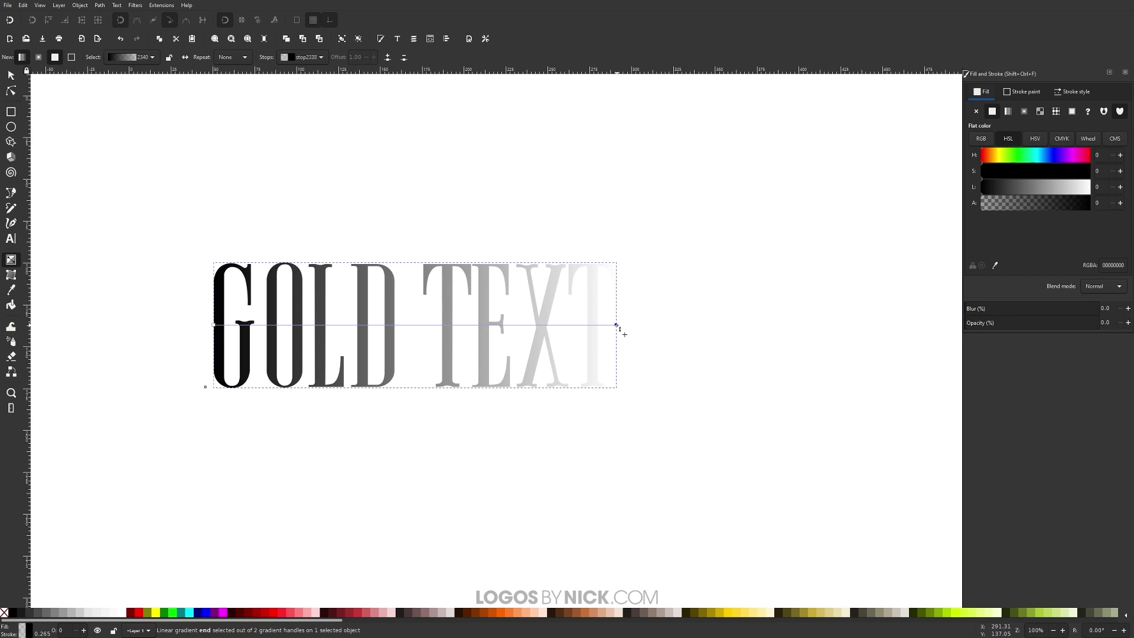
pyautogui.moveTo(1012, 328); pyautogui.dragTo(1099, 323)
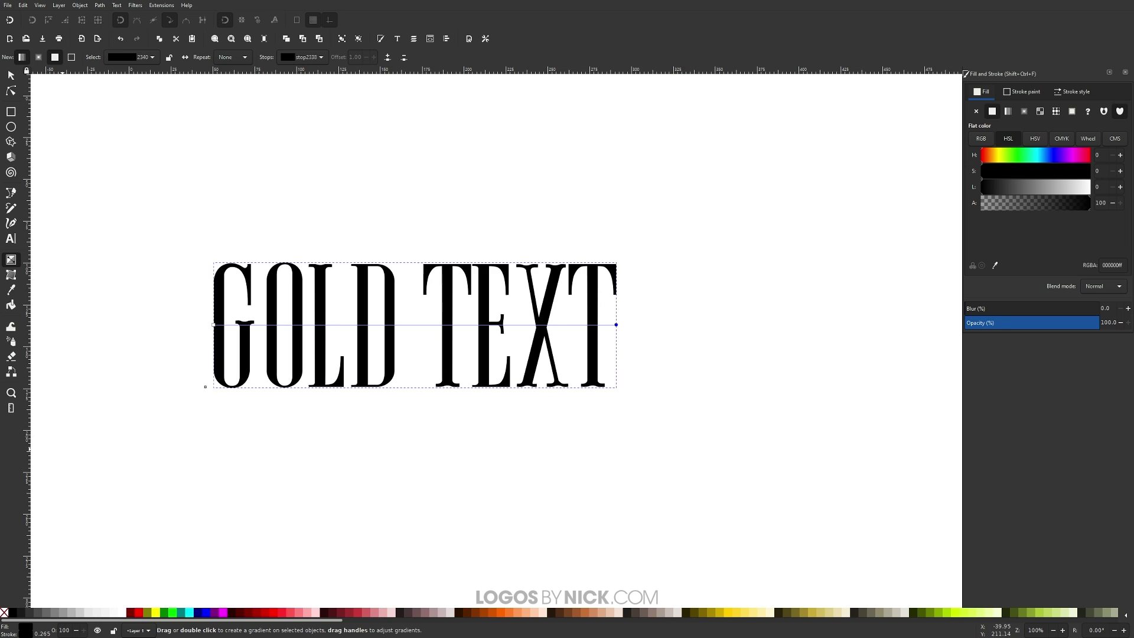
# - Turn the gradient vertical, with its start at the text's bottom centre and its end at the top centre
pyautogui.moveTo(214, 326); pyautogui.dragTo(407, 390)
pyautogui.click(407, 390)
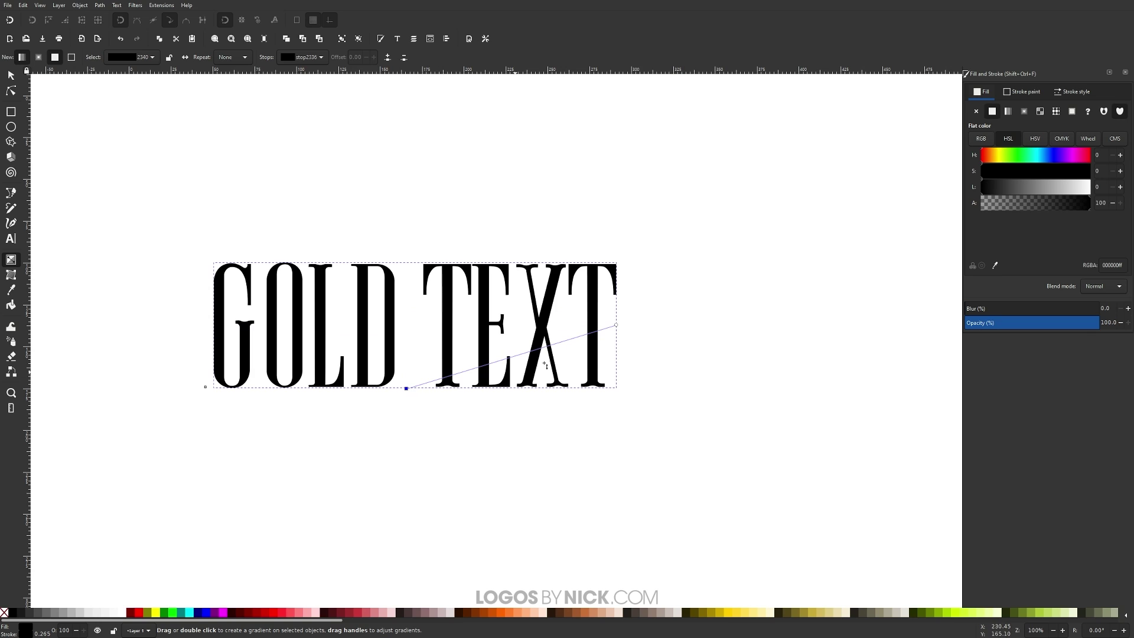
pyautogui.moveTo(615, 326); pyautogui.dragTo(413, 263)
# - Add three intermediate stops along the vertical gradient line at offsets of about 0.28, 0.49 and 0.76
pyautogui.doubleClick(407, 354)
pyautogui.doubleClick(407, 326)
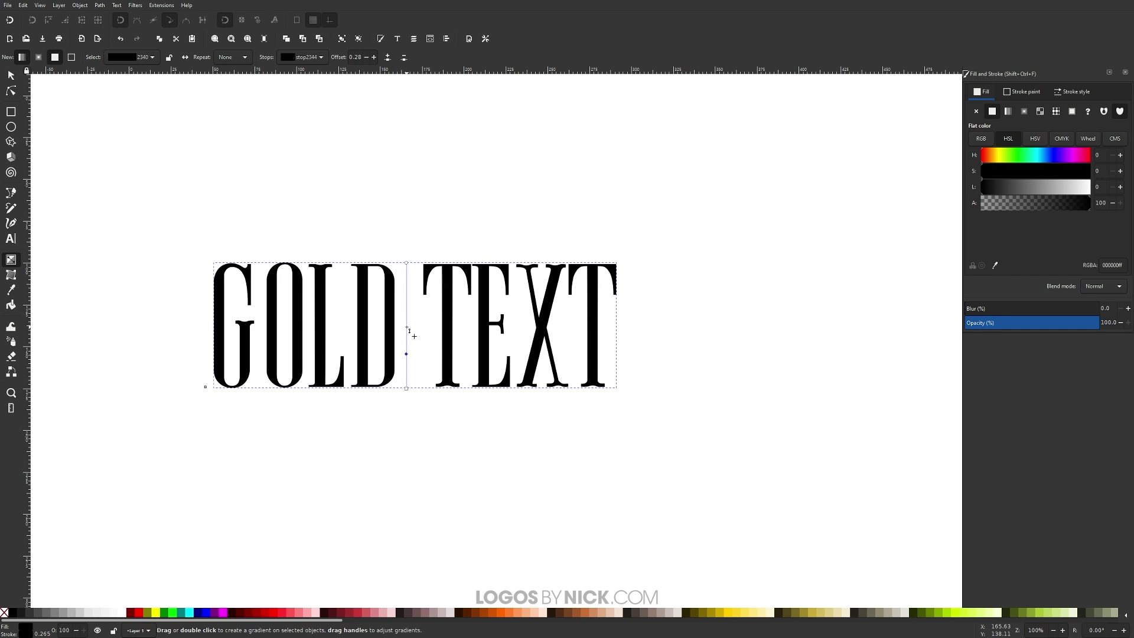
pyautogui.doubleClick(406, 293)
pyautogui.click(406, 326)
pyautogui.click(406, 388)
# - Color the gradient's top stop ffd587ff and the stop directly below it cfa344ff
pyautogui.click(406, 263)
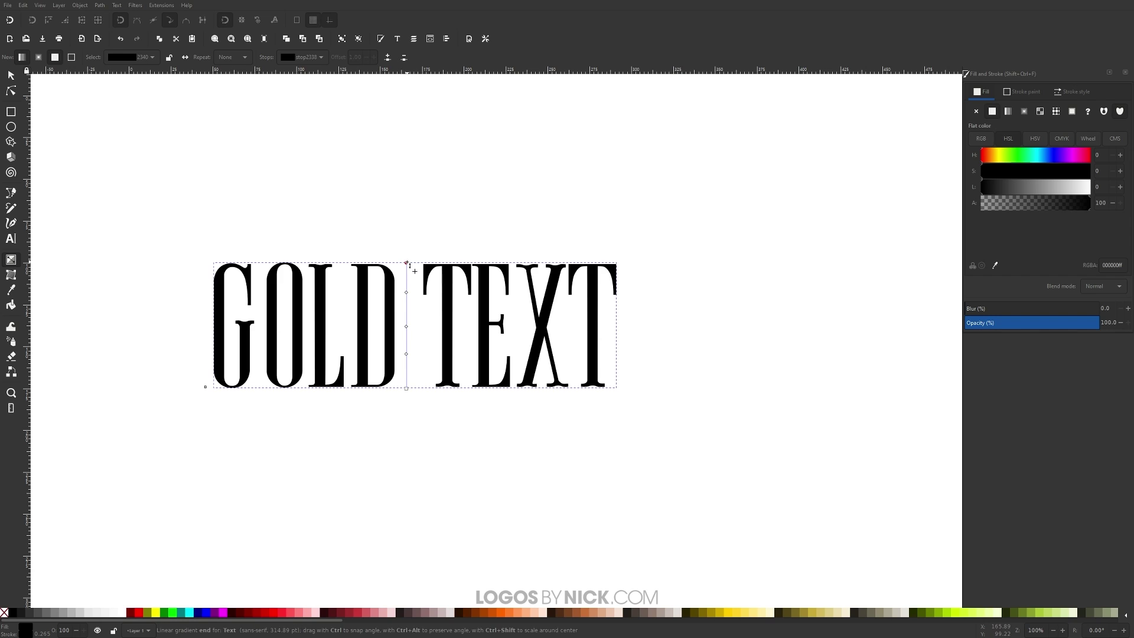
pyautogui.doubleClick(1112, 265)
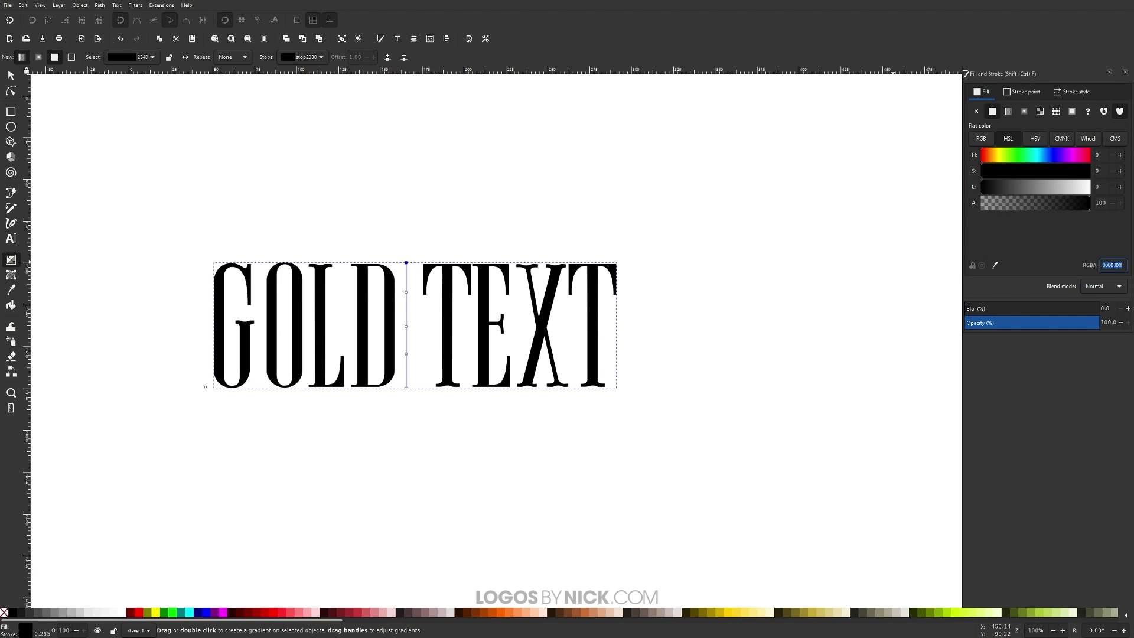
pyautogui.write('ffd587ff')
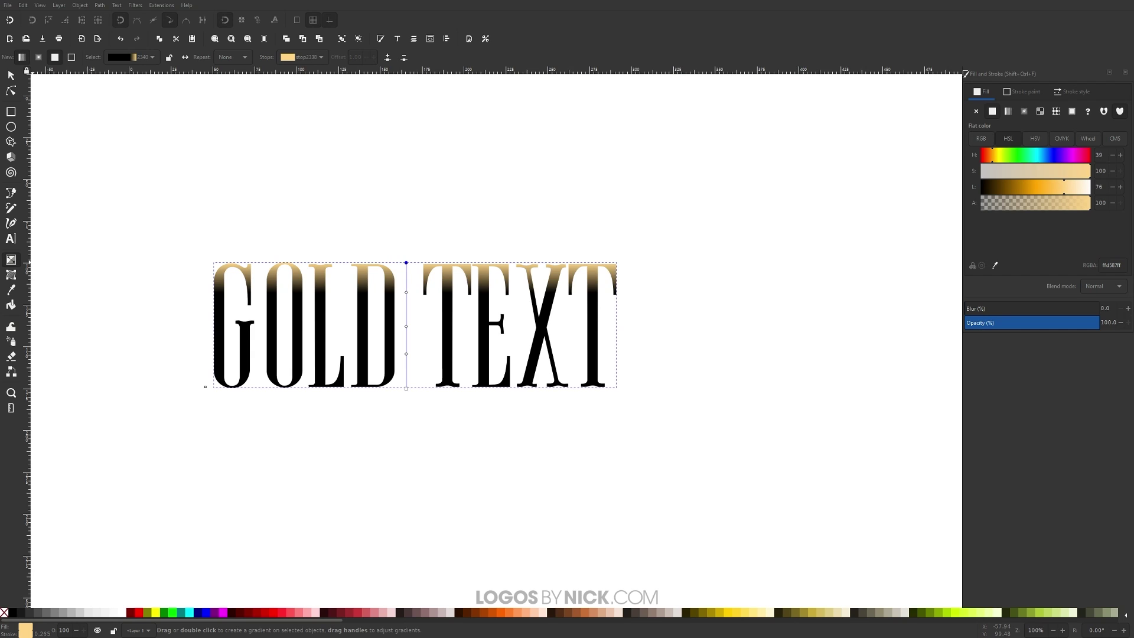
pyautogui.click(406, 292)
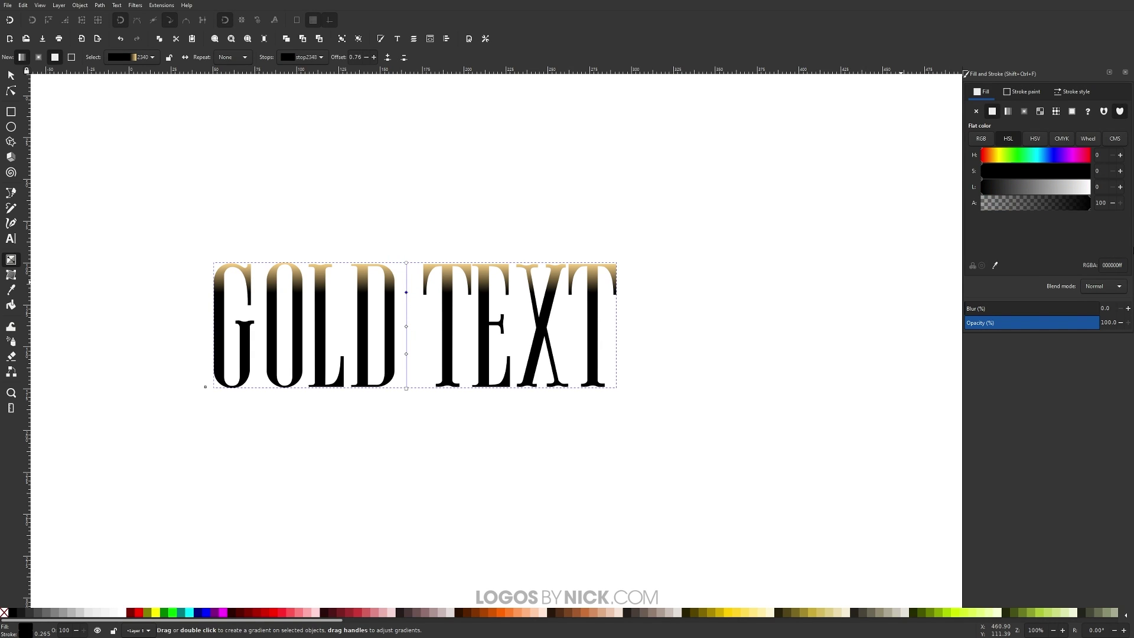
pyautogui.doubleClick(1112, 265)
pyautogui.write('cfa344ff')
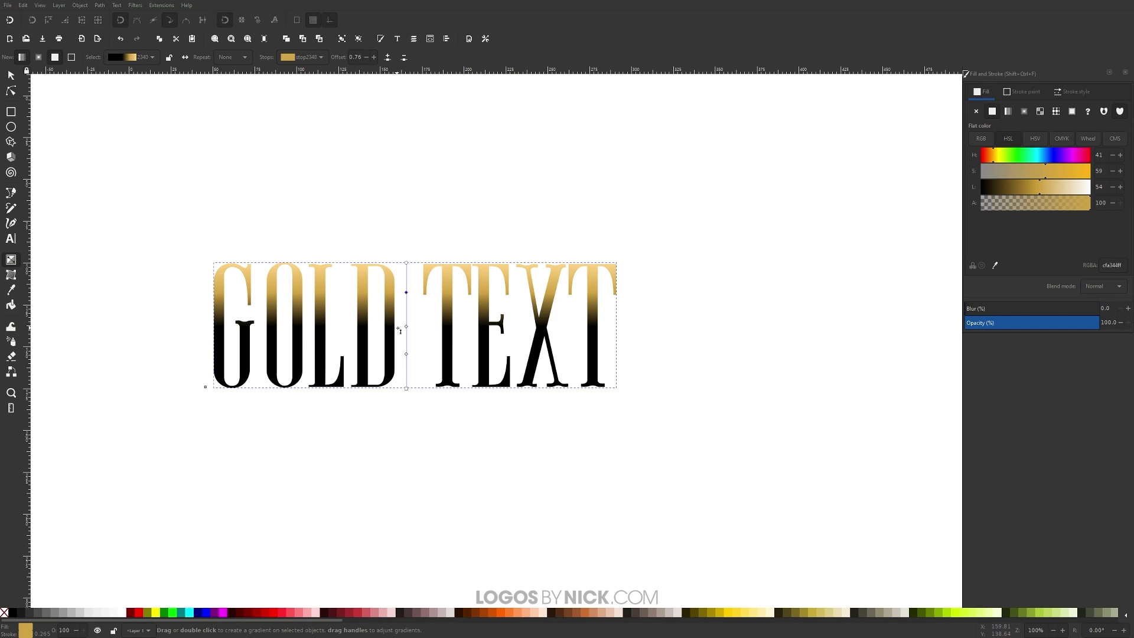
# - Color the gradient's middle stop 9a5f00ff and the stop directly below it ffd699ff
pyautogui.click(406, 326)
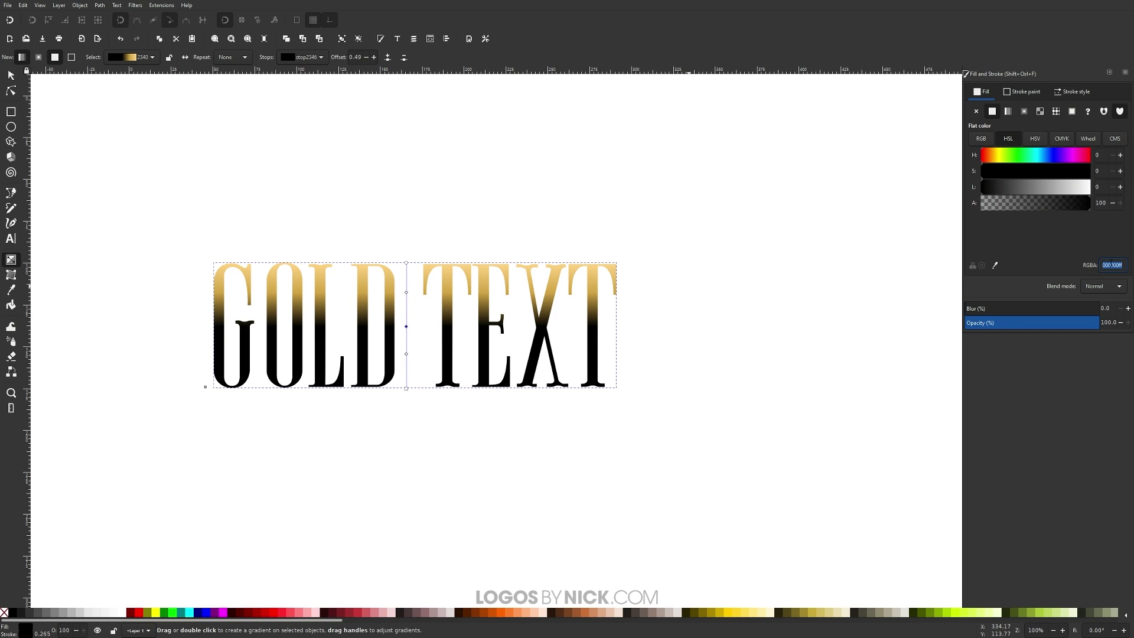
pyautogui.write('9a5f00ff')
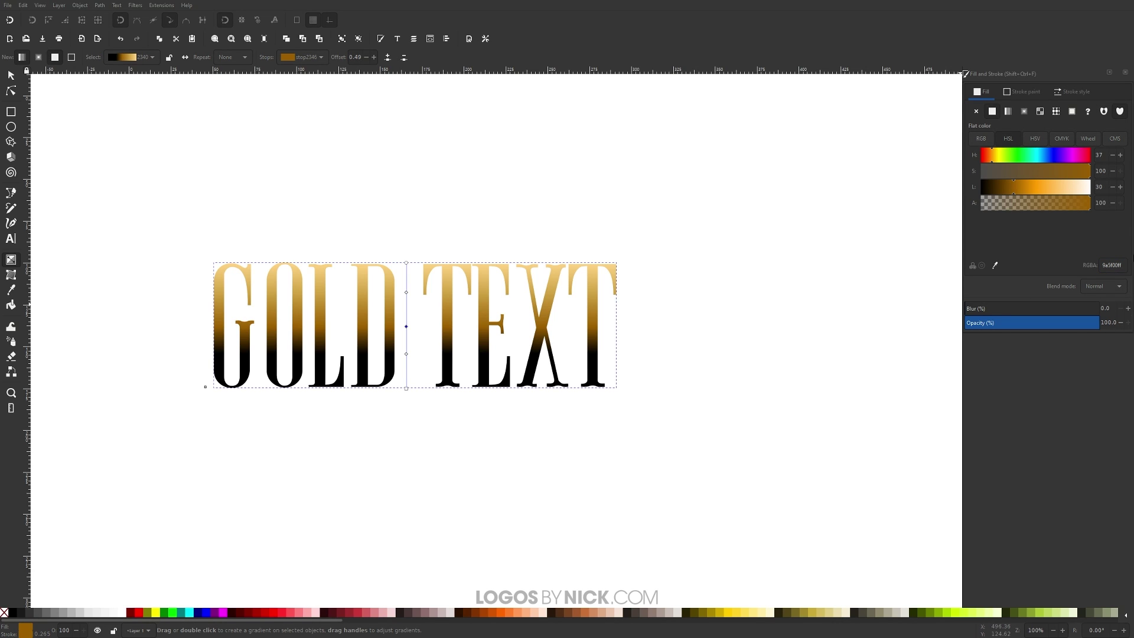
pyautogui.click(407, 354)
pyautogui.click(1106, 265)
pyautogui.write('ffd699ff')
pyautogui.press('Return')
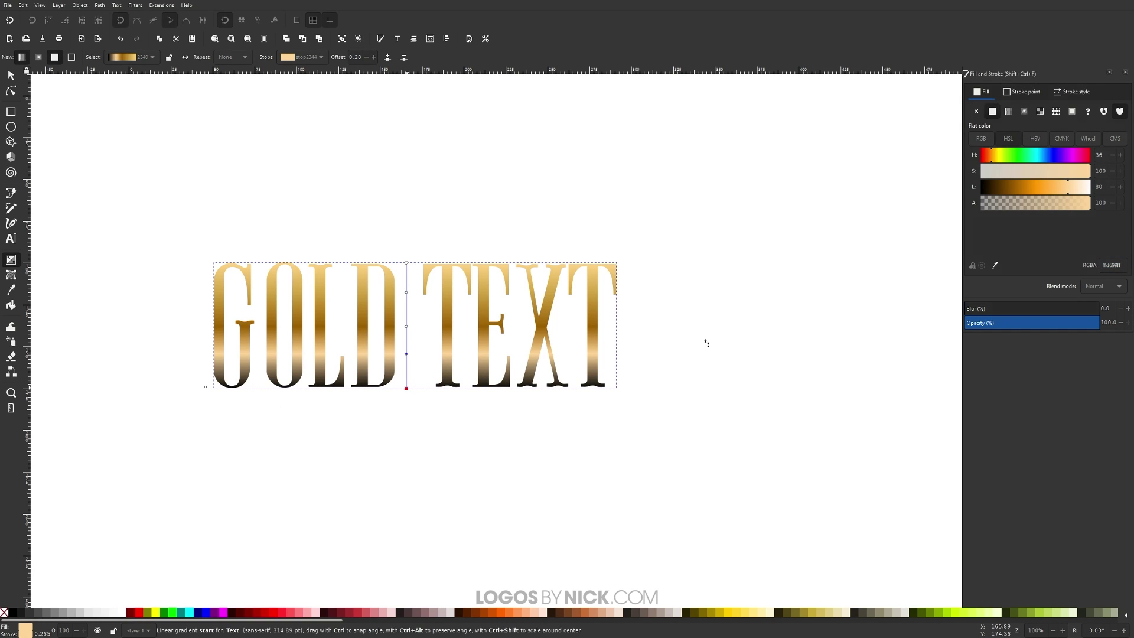
# - Color the gradient's bottom stop f5be39ff
pyautogui.click(406, 388)
pyautogui.click(1112, 265)
pyautogui.write('f5be39ff')
pyautogui.press('Return')
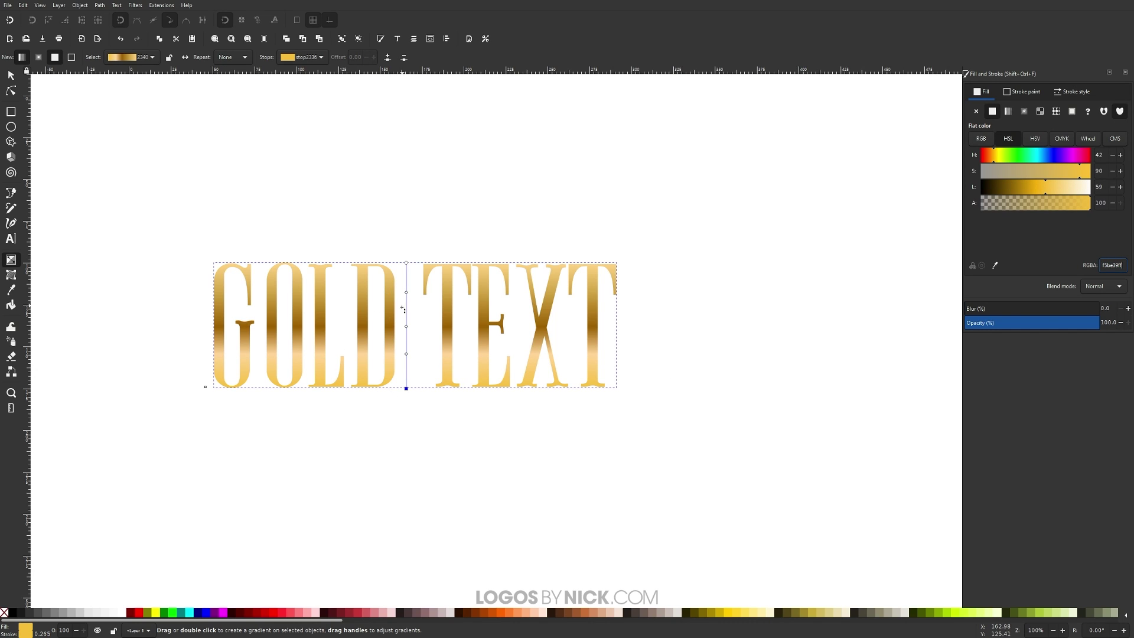
# - Shift the three intermediate gradient stops upward to offsets of about 0.86, 0.61 and 0.45
pyautogui.moveTo(407, 292); pyautogui.dragTo(407, 282)
pyautogui.click(412, 283)
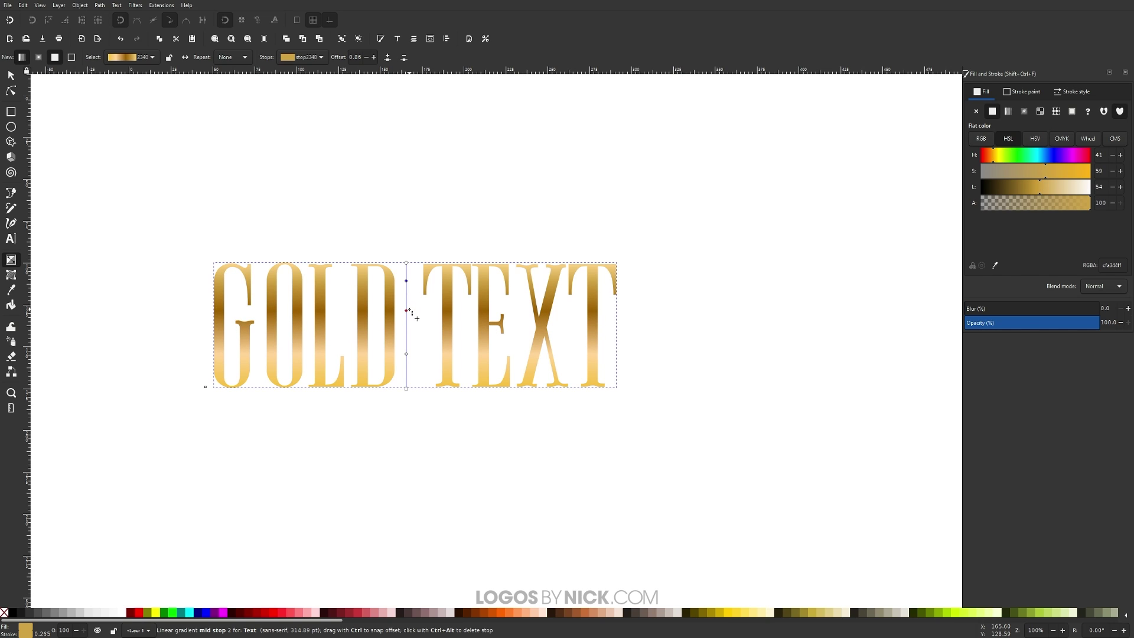
pyautogui.click(407, 310)
pyautogui.moveTo(411, 311); pyautogui.dragTo(409, 313)
pyautogui.moveTo(409, 354)
pyautogui.mouseDown()
pyautogui.moveTo(409, 324)
pyautogui.moveTo(412, 335)
pyautogui.mouseUp()
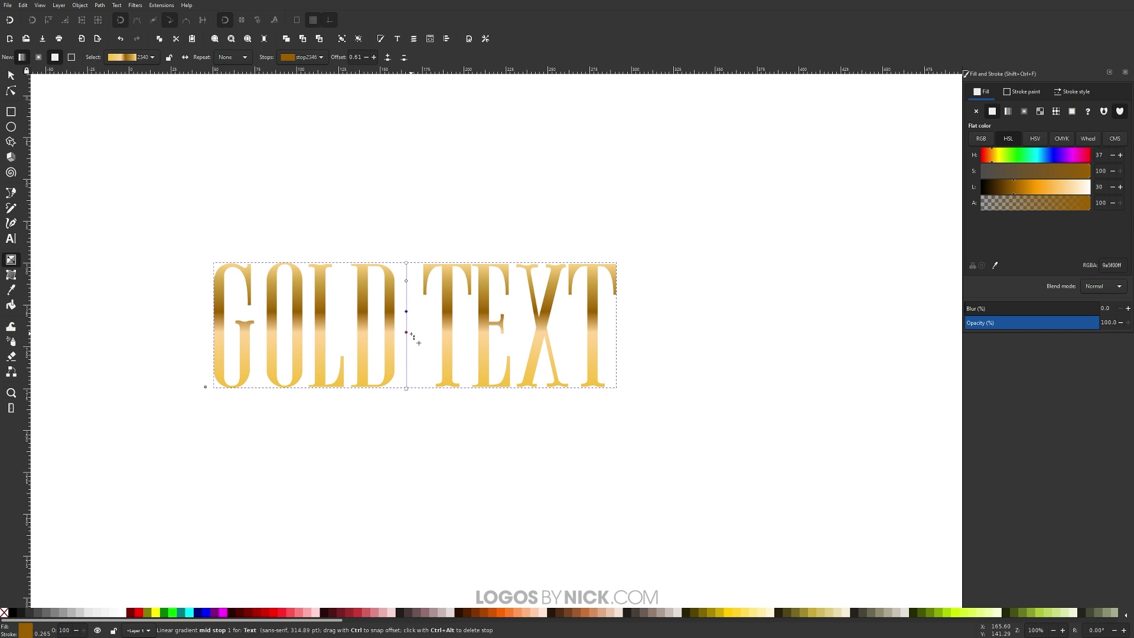
pyautogui.click(410, 334)
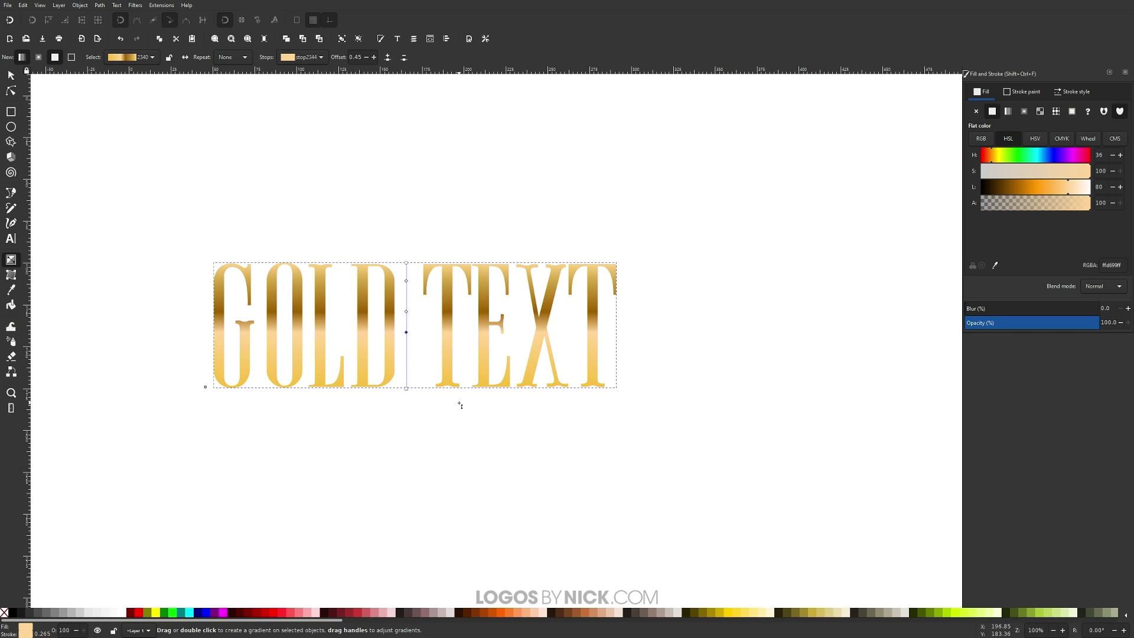
# - Duplicate the gold text, give the copy a red stroke and lower it behind the original
pyautogui.click(406, 312)
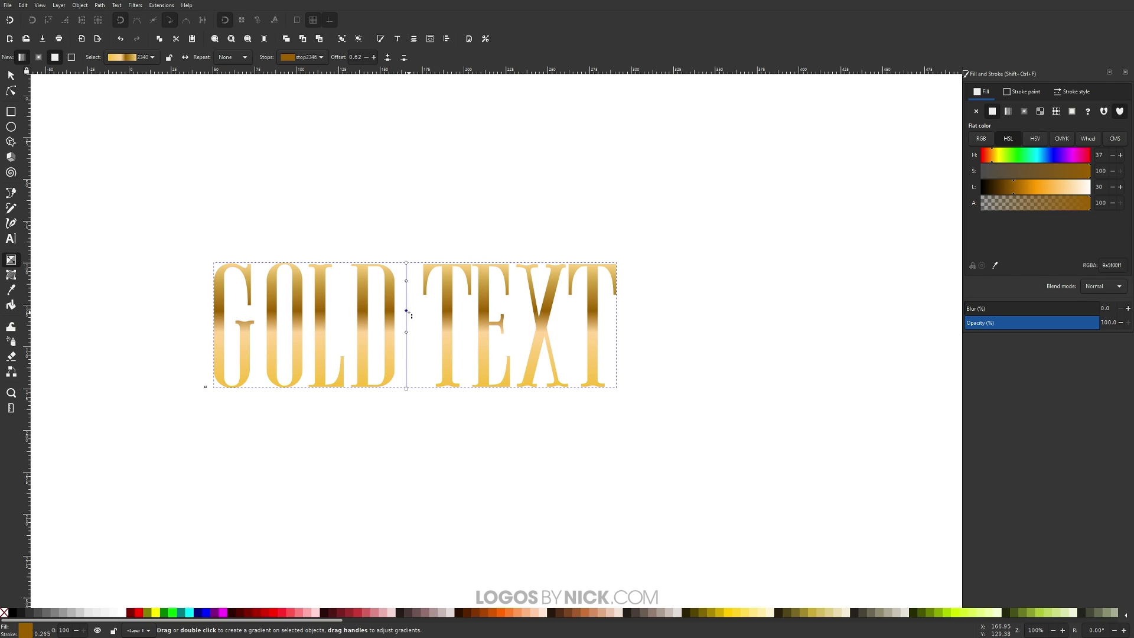
pyautogui.click(11, 75)
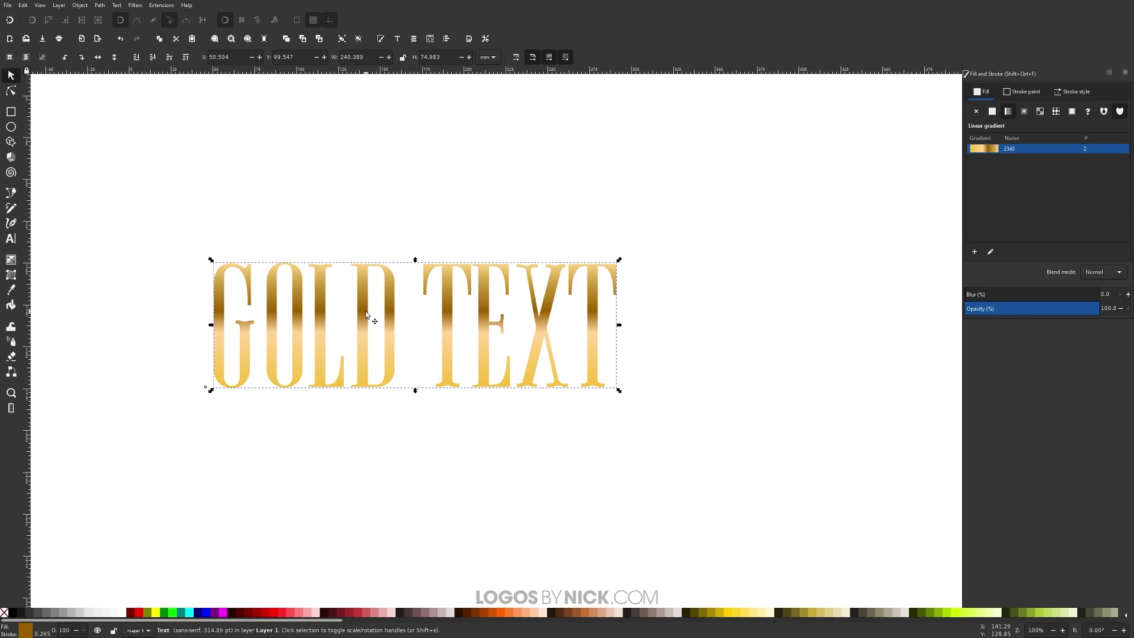
pyautogui.rightClick(362, 283)
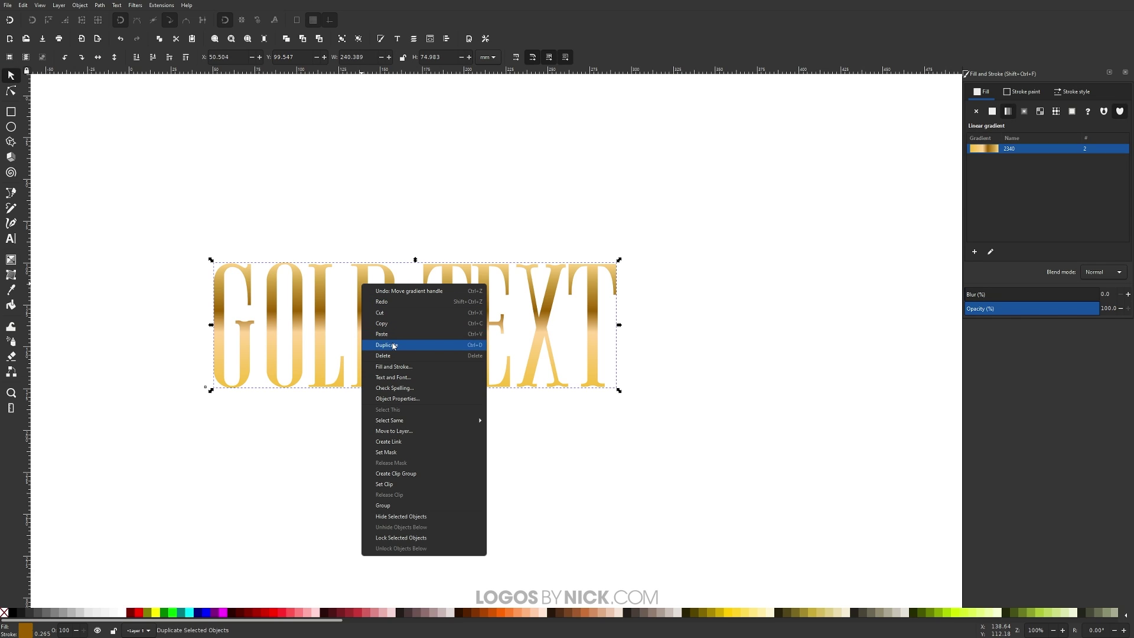
pyautogui.click(449, 346)
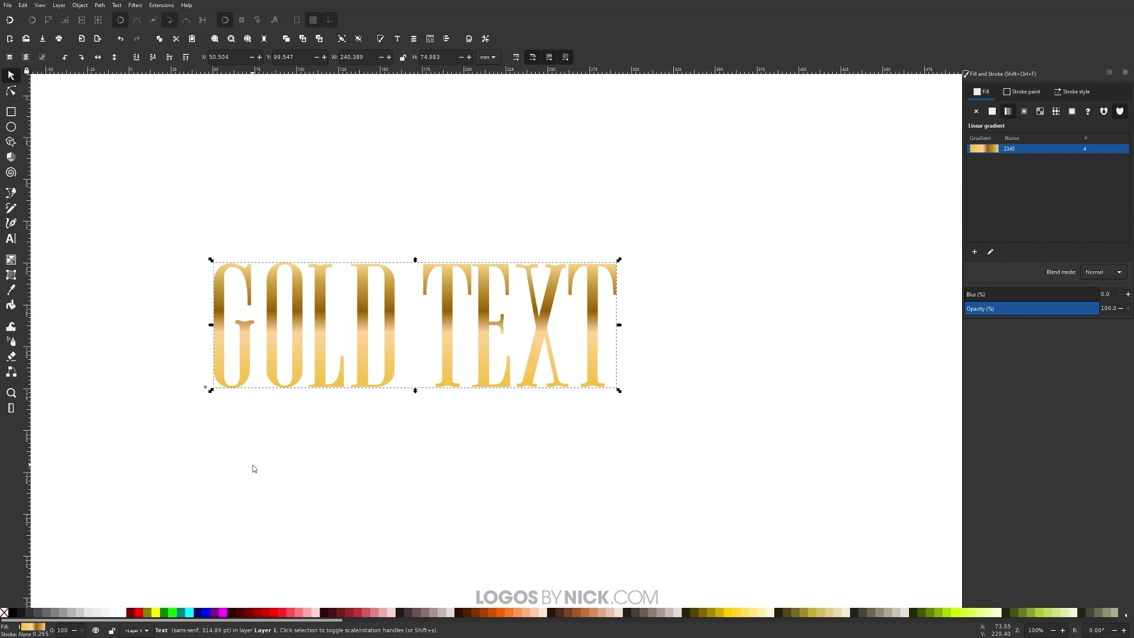
pyautogui.keyDown('shift'); pyautogui.click(140, 614); pyautogui.keyUp('shift')
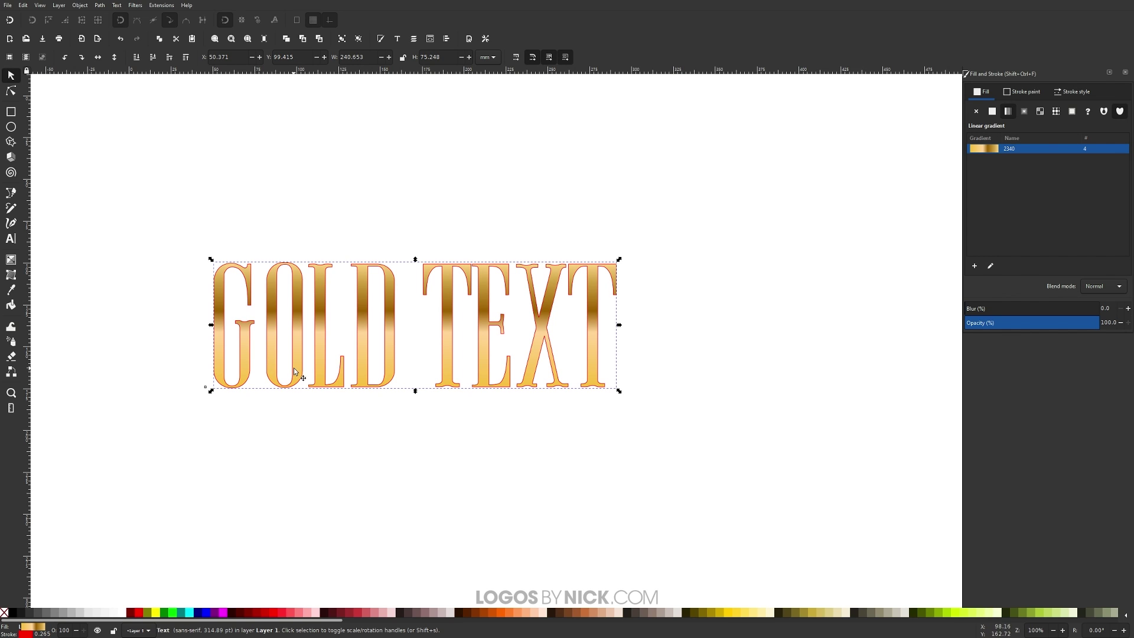
pyautogui.click(137, 59)
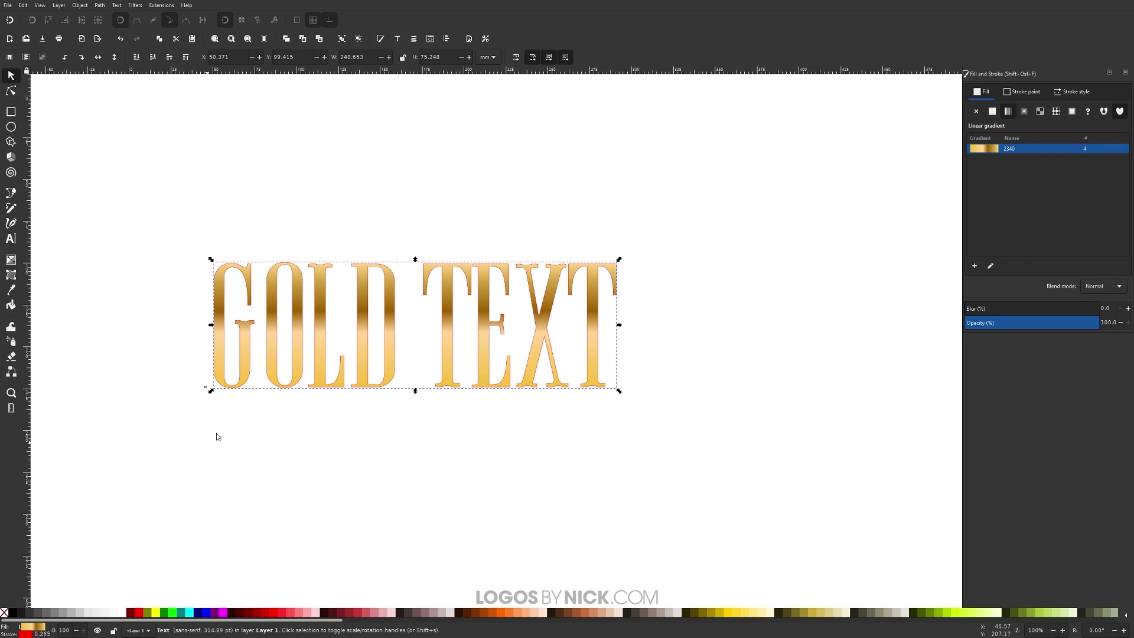
# - Switch the copy's stroke width unit to pixels and set the width to 6 px
pyautogui.click(1071, 93)
pyautogui.click(1031, 111)
pyautogui.click(1032, 111)
pyautogui.click(1032, 112)
pyautogui.click(1060, 113)
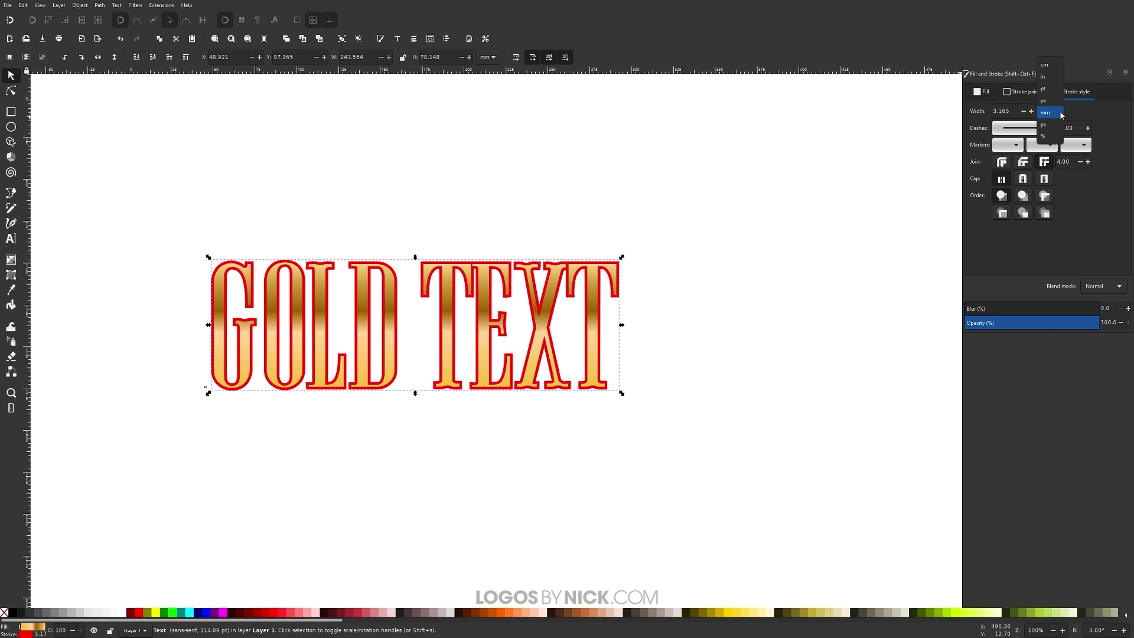
pyautogui.click(1043, 125)
pyautogui.doubleClick(1004, 111)
pyautogui.write('6')
pyautogui.press('Return')
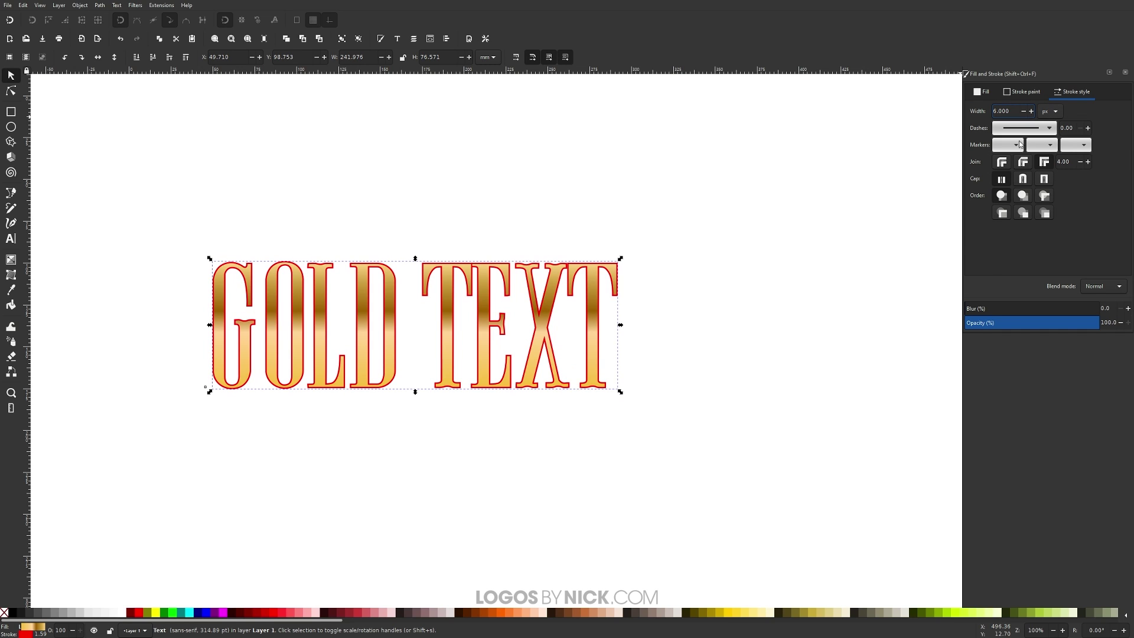
# - Thin the copy's red outline, trying widths of 5 and 4 px before settling on 4.5 px
pyautogui.doubleClick(1011, 109)
pyautogui.write('5')
pyautogui.press('Return')
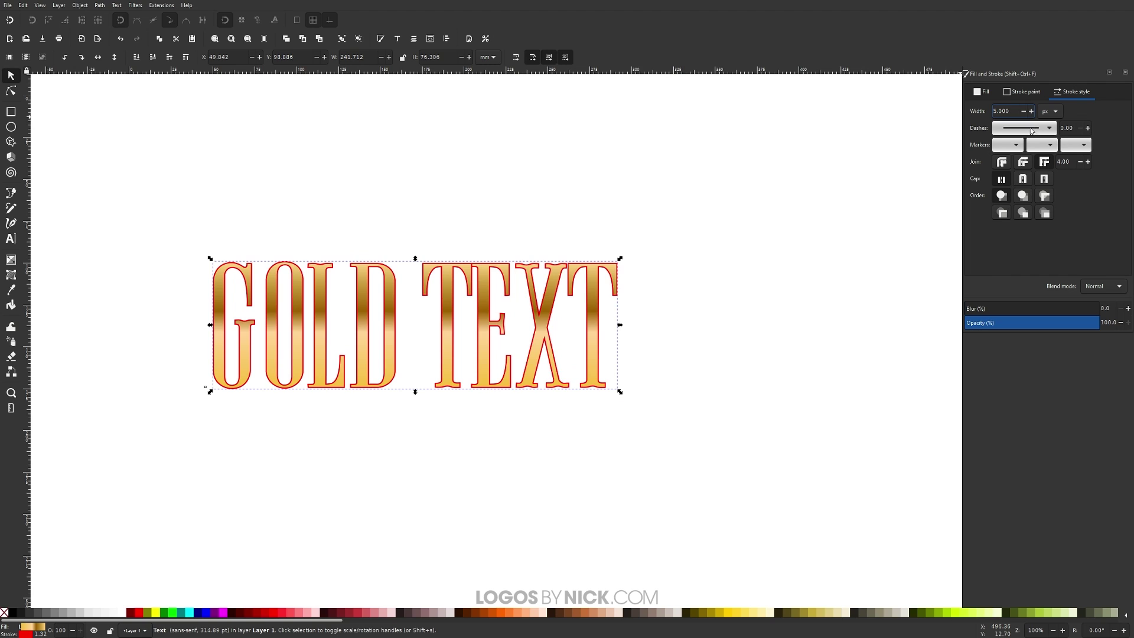
pyautogui.doubleClick(1004, 111)
pyautogui.write('4')
pyautogui.press('Return')
pyautogui.doubleClick(1004, 111)
pyautogui.write('4.5')
pyautogui.press('Return')
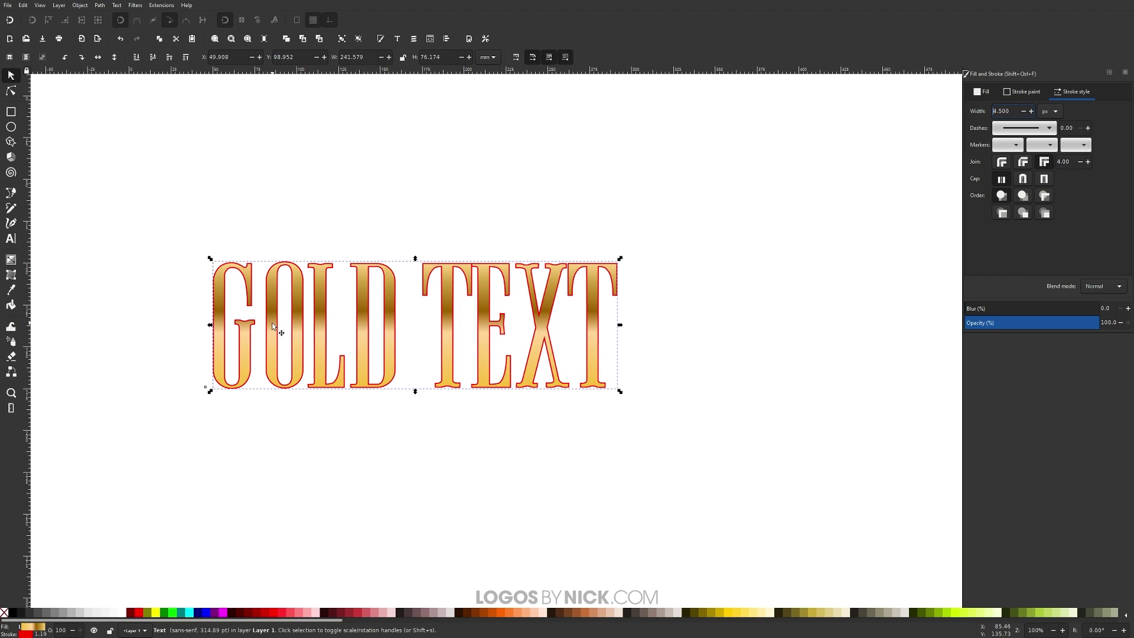
# - Replace the copy's red stroke paint with the existing gold linear gradient
pyautogui.click(1016, 93)
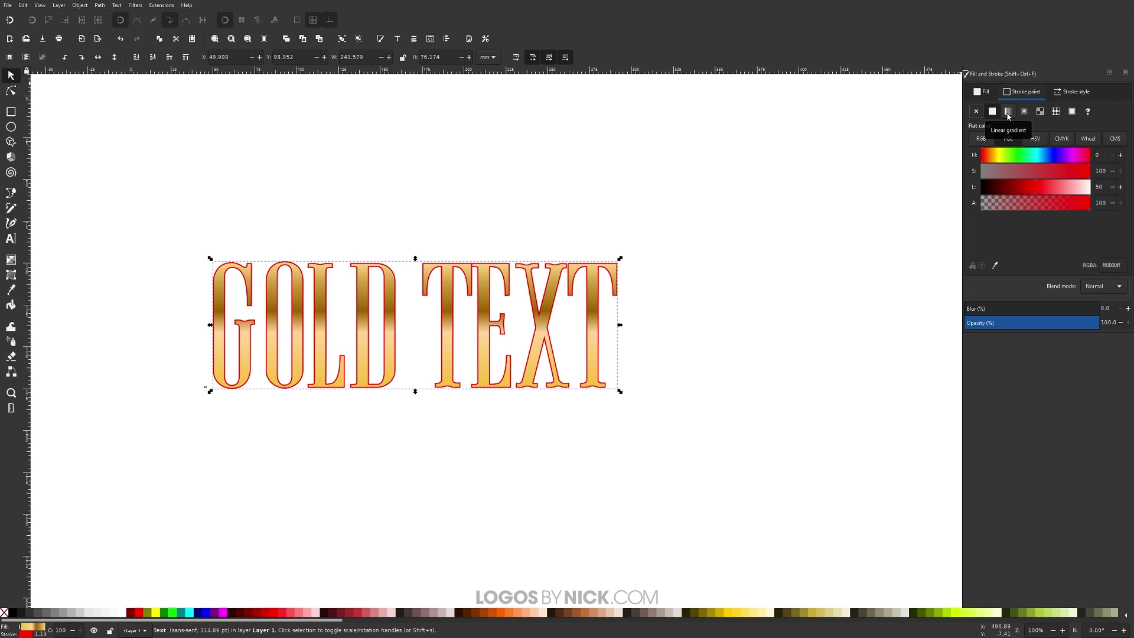
pyautogui.click(1007, 113)
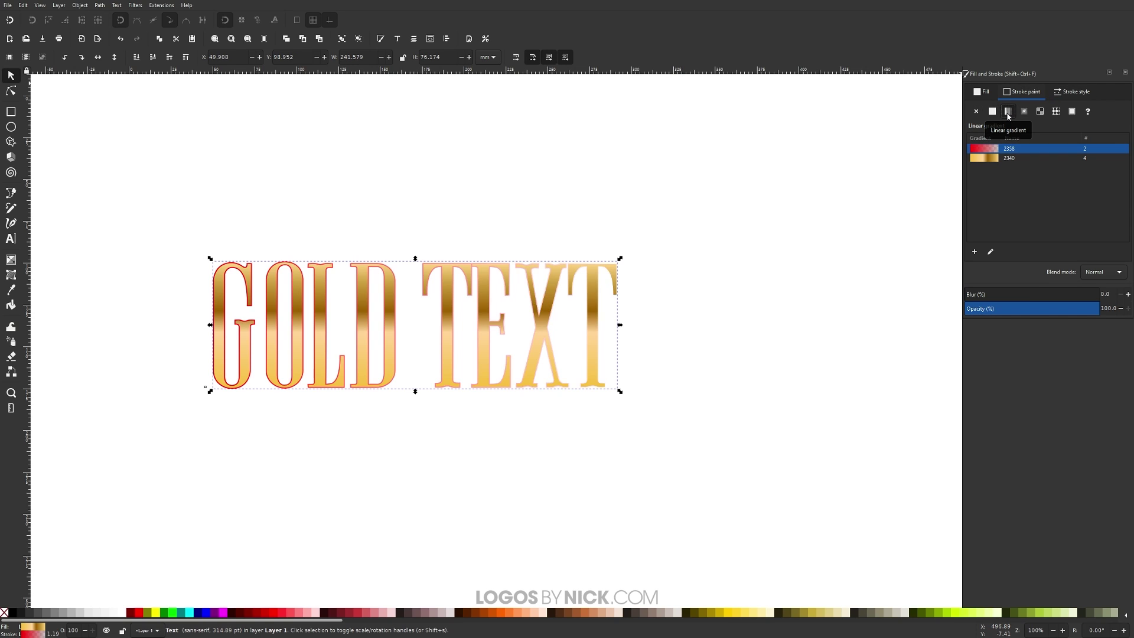
pyautogui.click(992, 159)
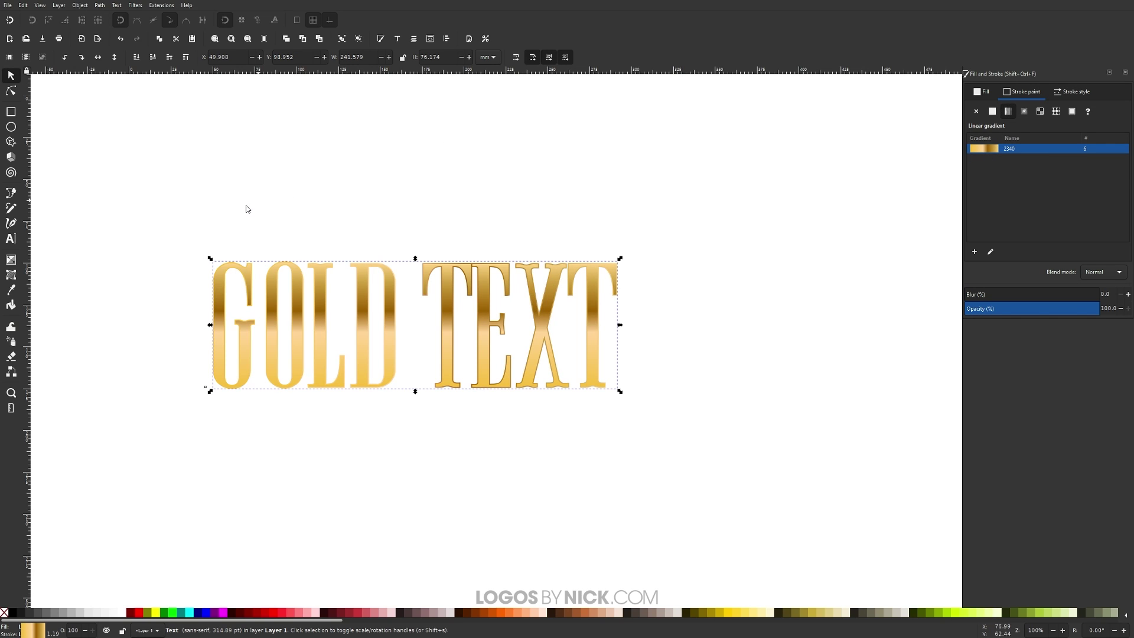
# - Reorient the copy's stroke gradient vertically, from the top of the D to its base, and deselect the text
pyautogui.click(11, 260)
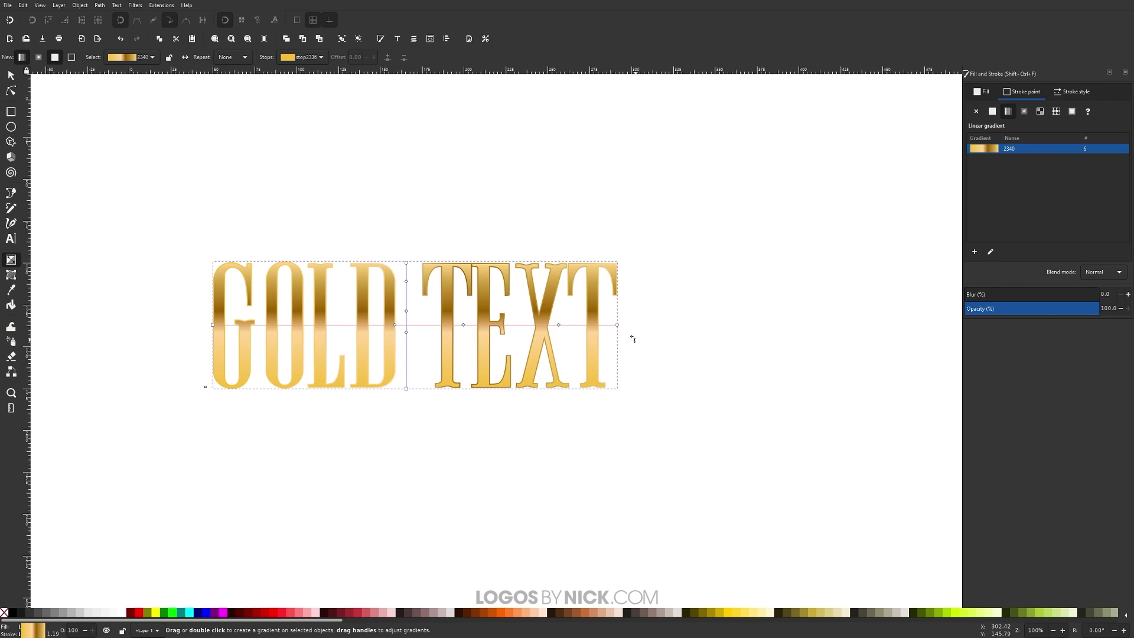
pyautogui.moveTo(617, 324); pyautogui.dragTo(390, 390)
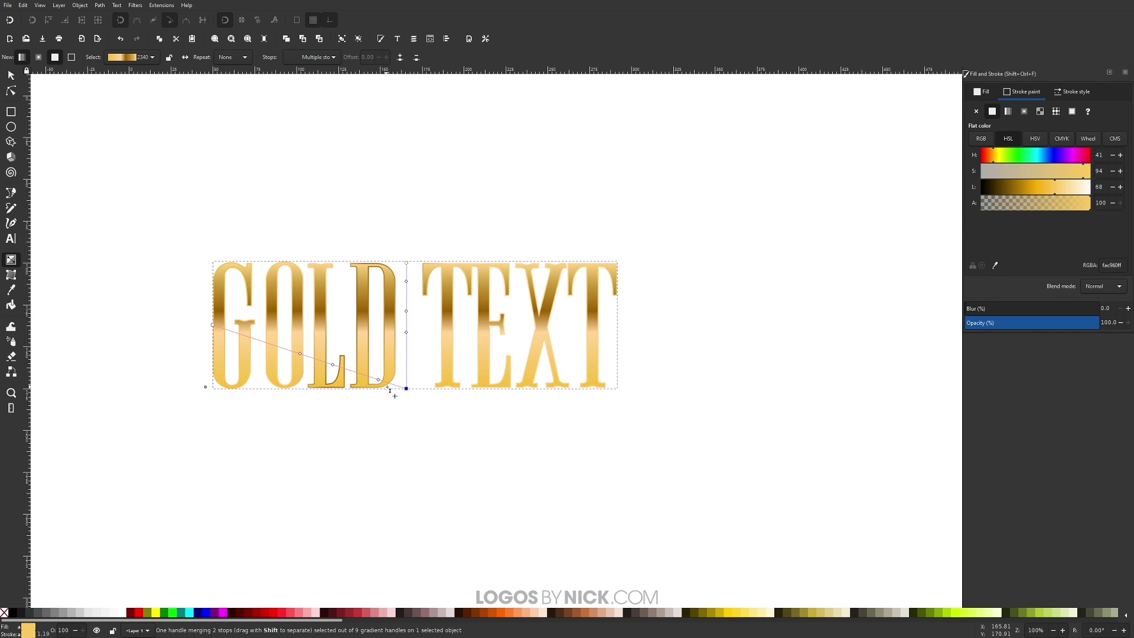
pyautogui.hotkey('ctrl', 'z')
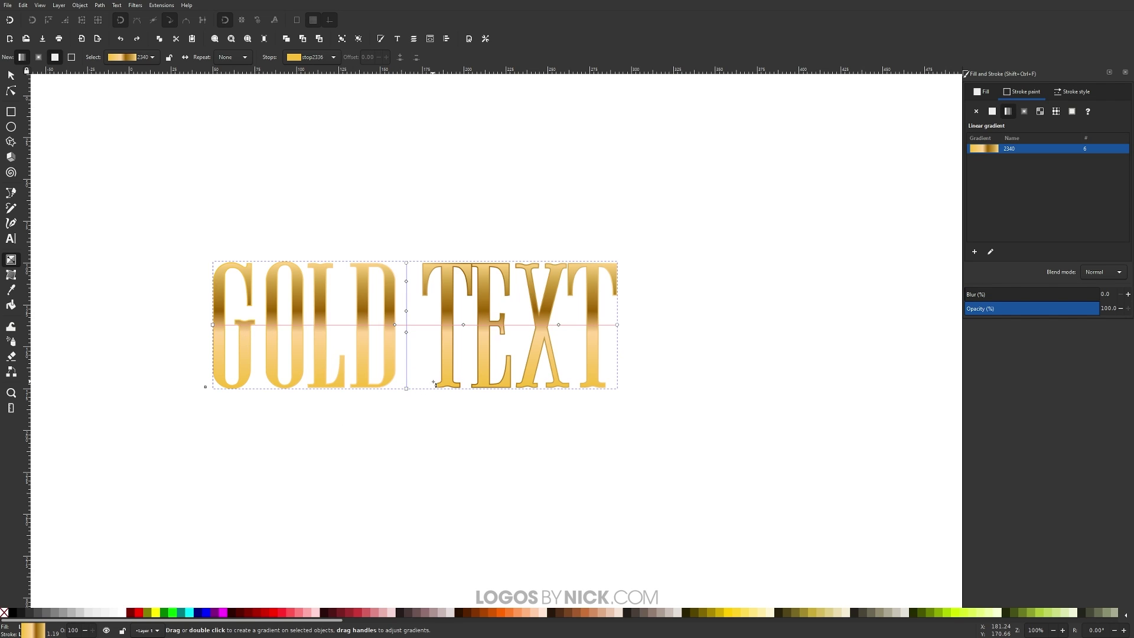
pyautogui.moveTo(624, 324); pyautogui.dragTo(374, 388)
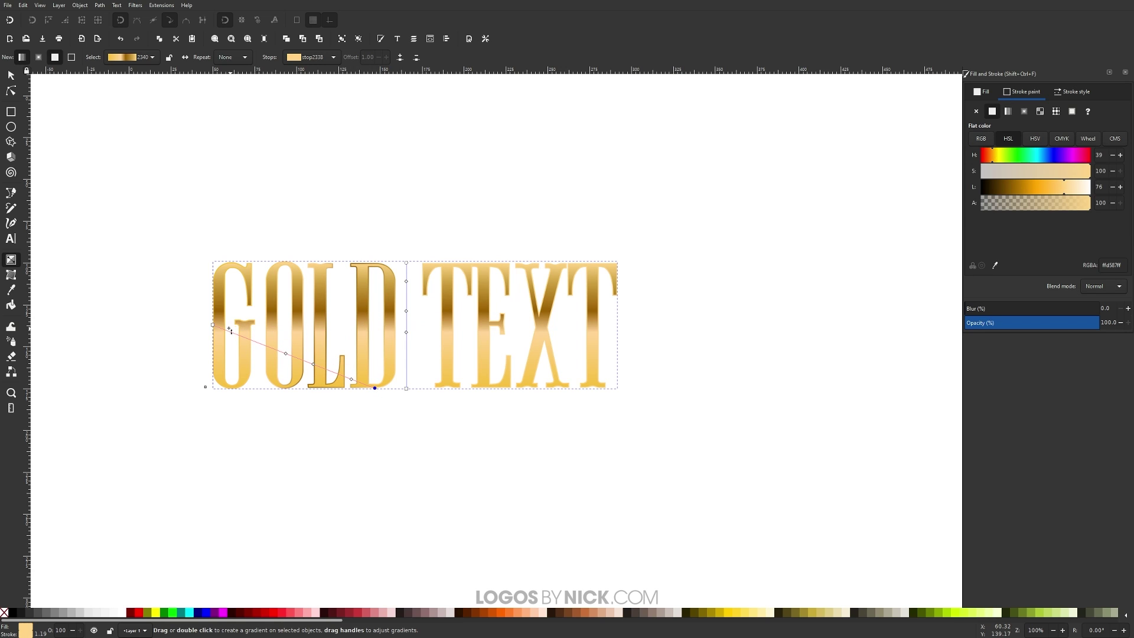
pyautogui.moveTo(213, 324); pyautogui.dragTo(382, 260)
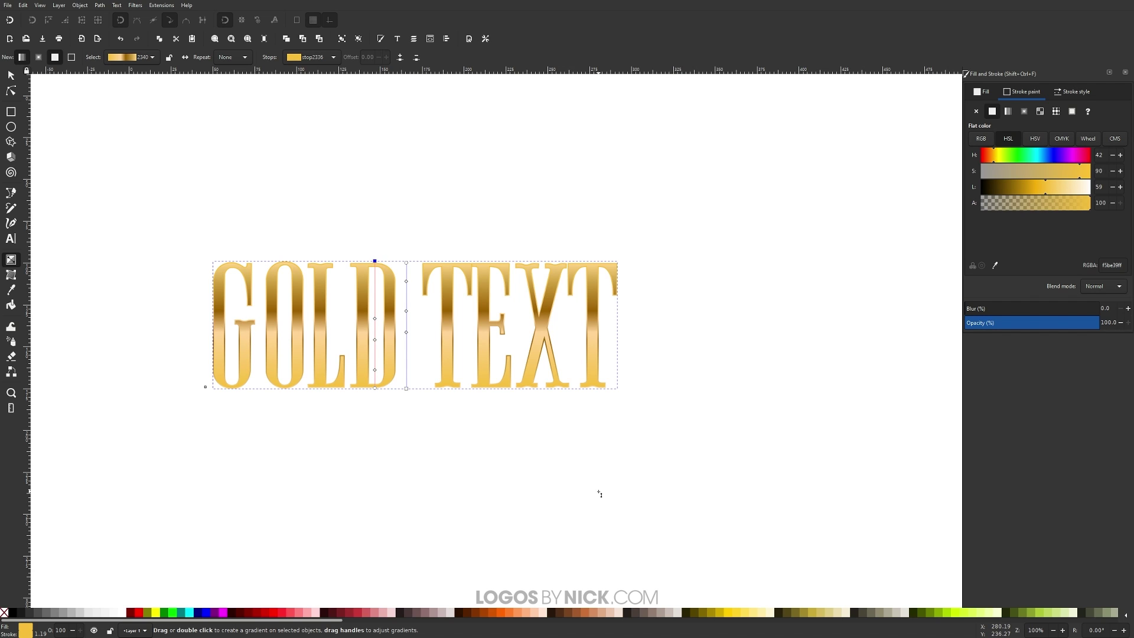
pyautogui.press('s')
pyautogui.press('Escape')
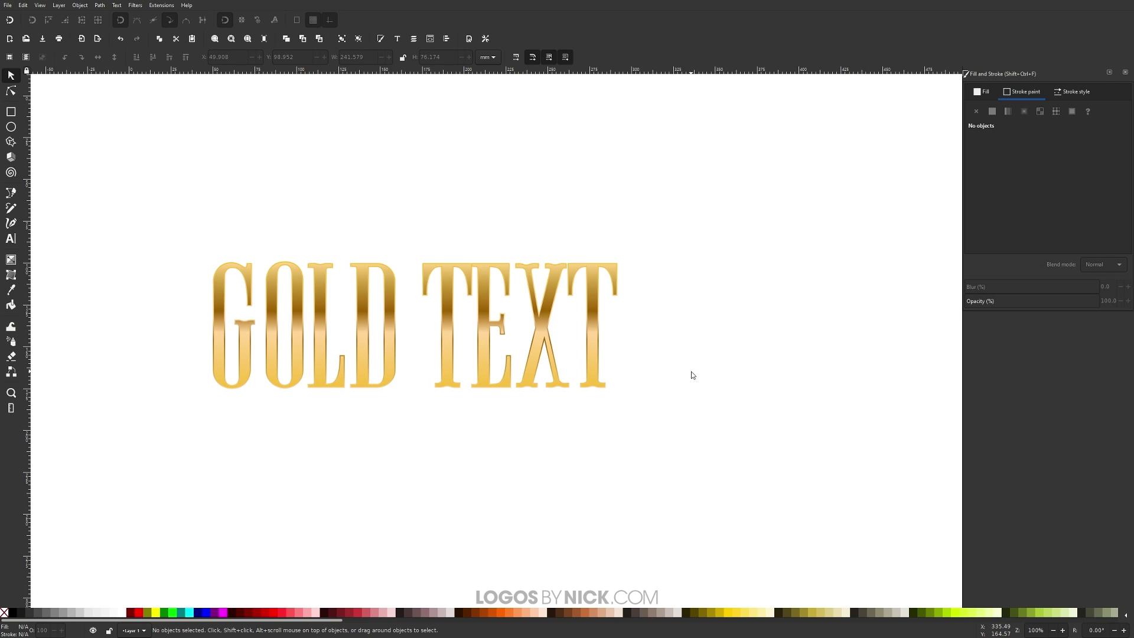
# - Convert both text objects to paths and ungroup them into individual letters
pyautogui.moveTo(731, 495); pyautogui.dragTo(114, 133)
pyautogui.click(99, 5)
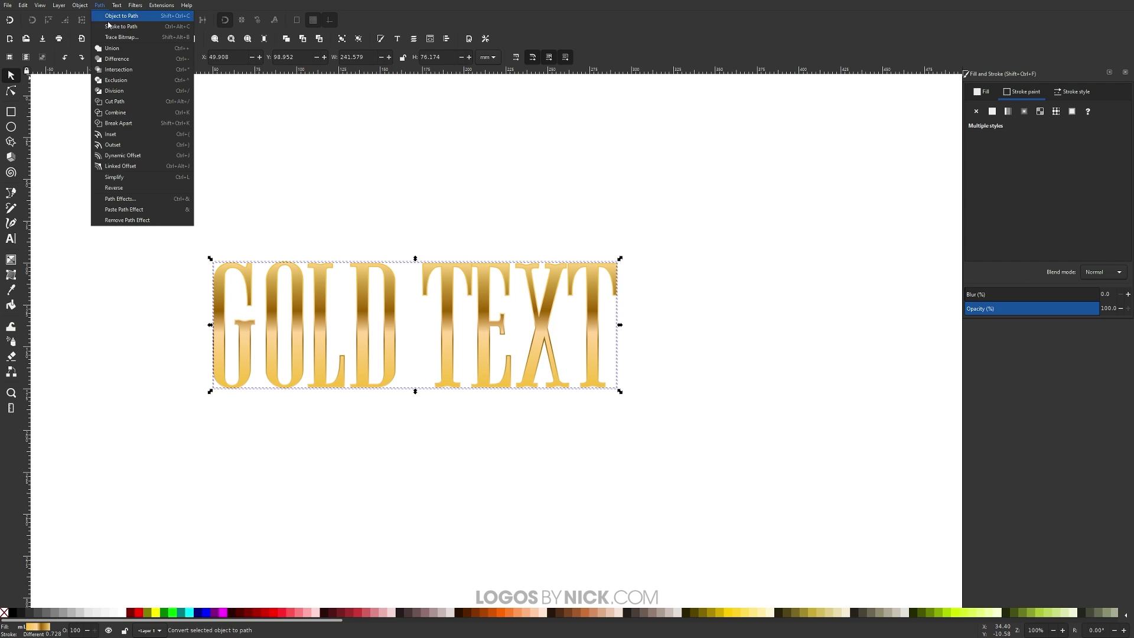
pyautogui.click(117, 18)
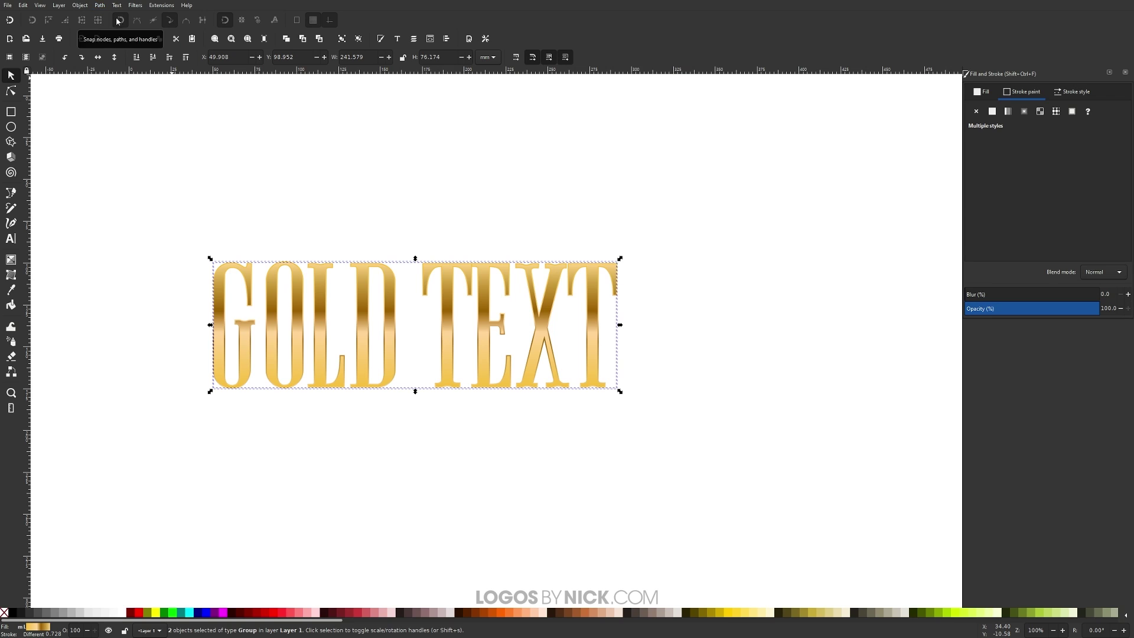
pyautogui.click(359, 39)
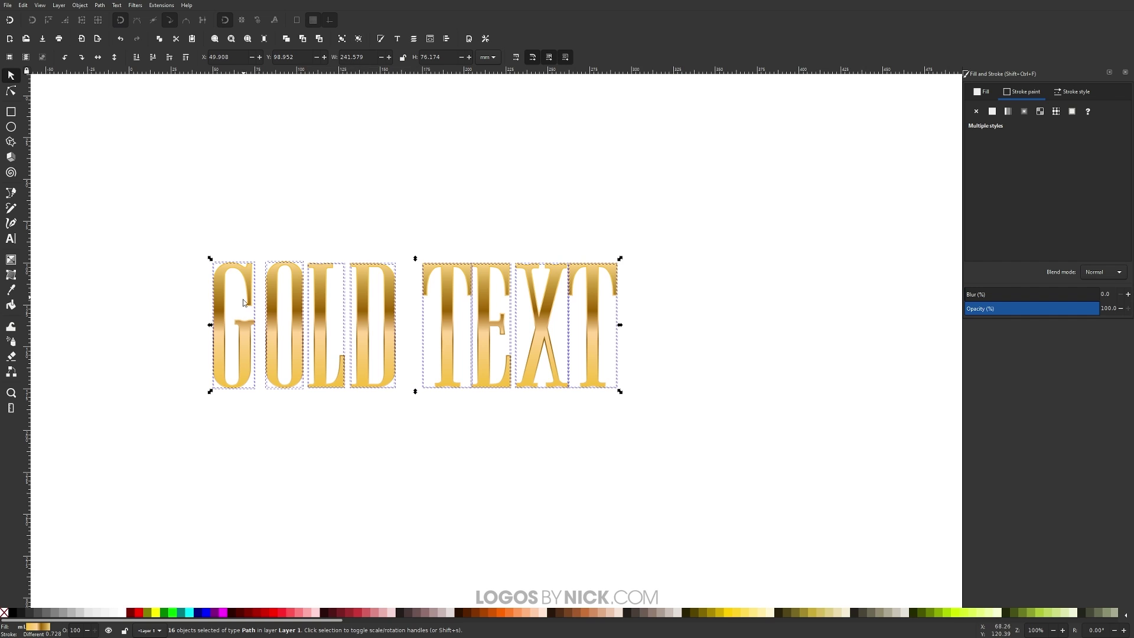
# - Tighten the spacing within GOLD by moving G, then G and O, then G, O and L with their outlines toward the D
pyautogui.moveTo(171, 210); pyautogui.dragTo(265, 433)
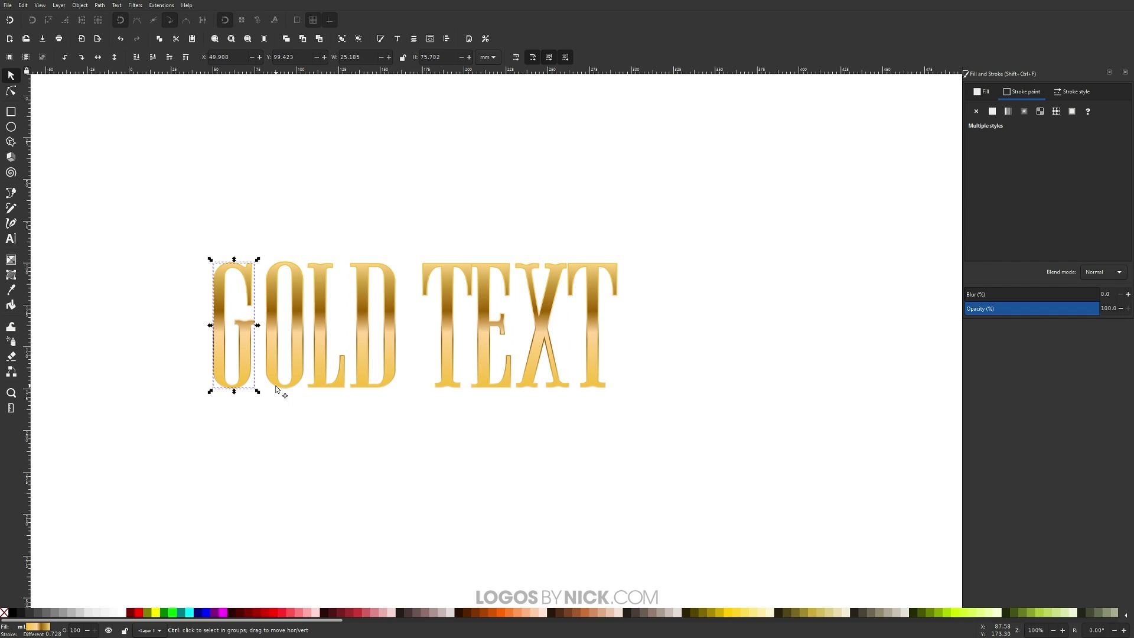
pyautogui.scroll(2, 278, 391)
pyautogui.scroll(-1, 276, 390)
pyautogui.scroll(1, 330, 364)
pyautogui.moveTo(157, 193); pyautogui.dragTo(279, 459)
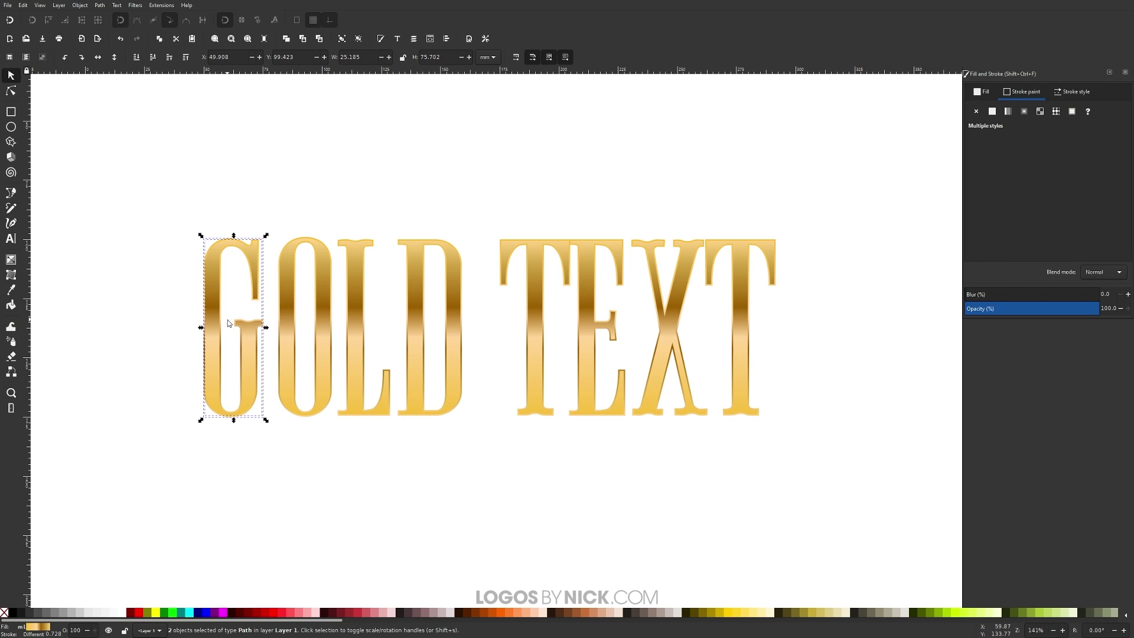
pyautogui.moveTo(210, 376); pyautogui.dragTo(218, 374)
pyautogui.moveTo(164, 216); pyautogui.dragTo(347, 465)
pyautogui.moveTo(285, 391); pyautogui.dragTo(292, 392)
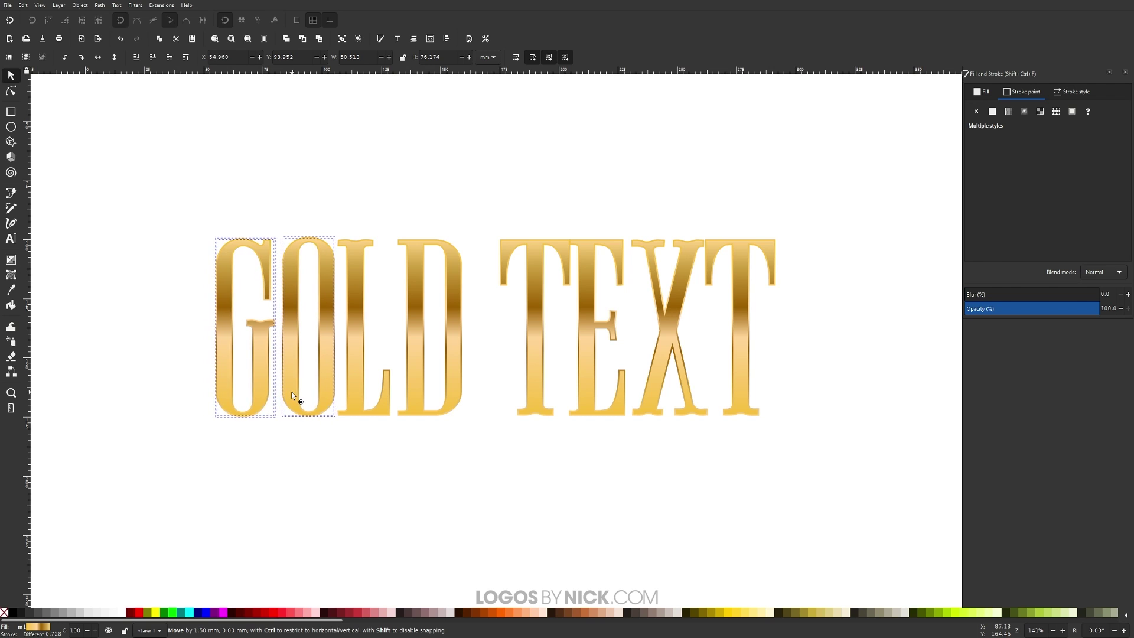
pyautogui.moveTo(146, 202); pyautogui.dragTo(411, 443)
pyautogui.moveTo(352, 385); pyautogui.dragTo(357, 384)
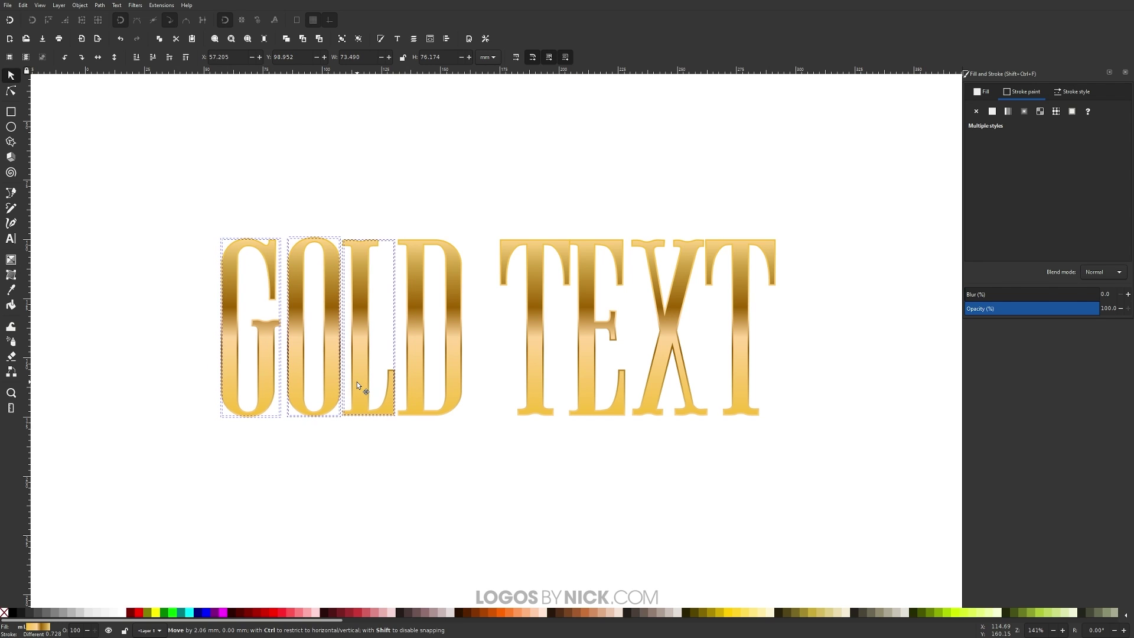
# - Move GOLD closer to TEXT and even out the gaps between the letters of TEXT, keeping each letter with its outline
pyautogui.moveTo(127, 145); pyautogui.dragTo(486, 476)
pyautogui.moveTo(417, 407); pyautogui.dragTo(442, 406)
pyautogui.moveTo(179, 201); pyautogui.dragTo(584, 480)
pyautogui.moveTo(540, 423); pyautogui.dragTo(530, 406)
pyautogui.moveTo(188, 190); pyautogui.dragTo(654, 493)
pyautogui.moveTo(577, 400); pyautogui.dragTo(592, 406)
pyautogui.moveTo(172, 185); pyautogui.dragTo(729, 468)
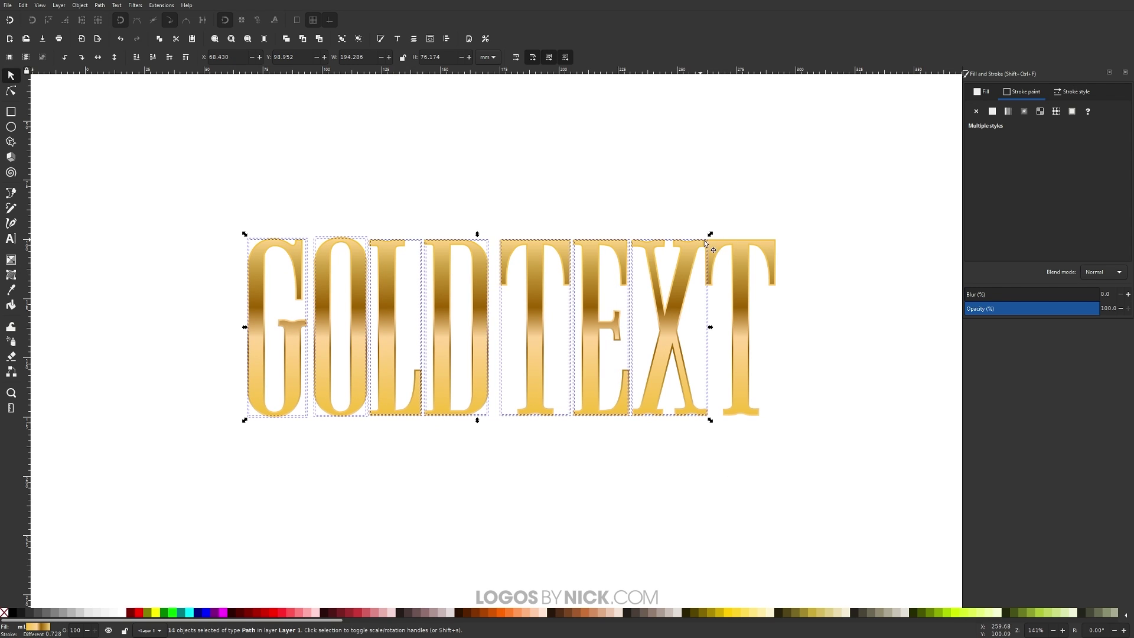
pyautogui.moveTo(703, 261); pyautogui.dragTo(686, 257)
# - Move the word GOLD with its outlines slightly away from TEXT to widen the word gap
pyautogui.moveTo(185, 172); pyautogui.dragTo(510, 501)
pyautogui.moveTo(490, 395); pyautogui.dragTo(484, 394)
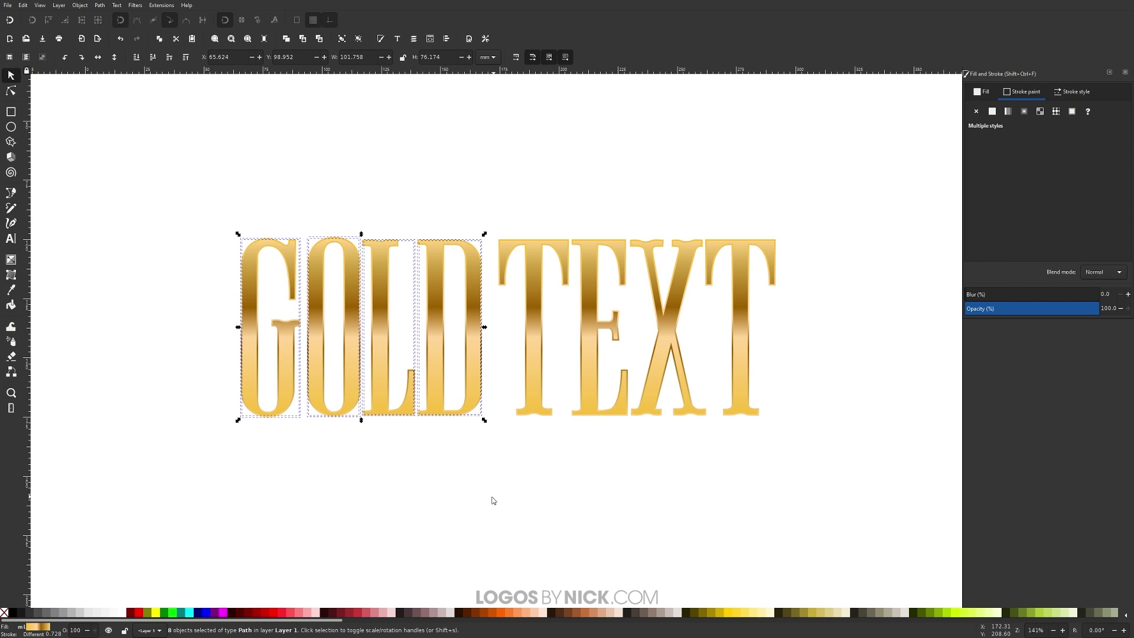
pyautogui.click(650, 484)
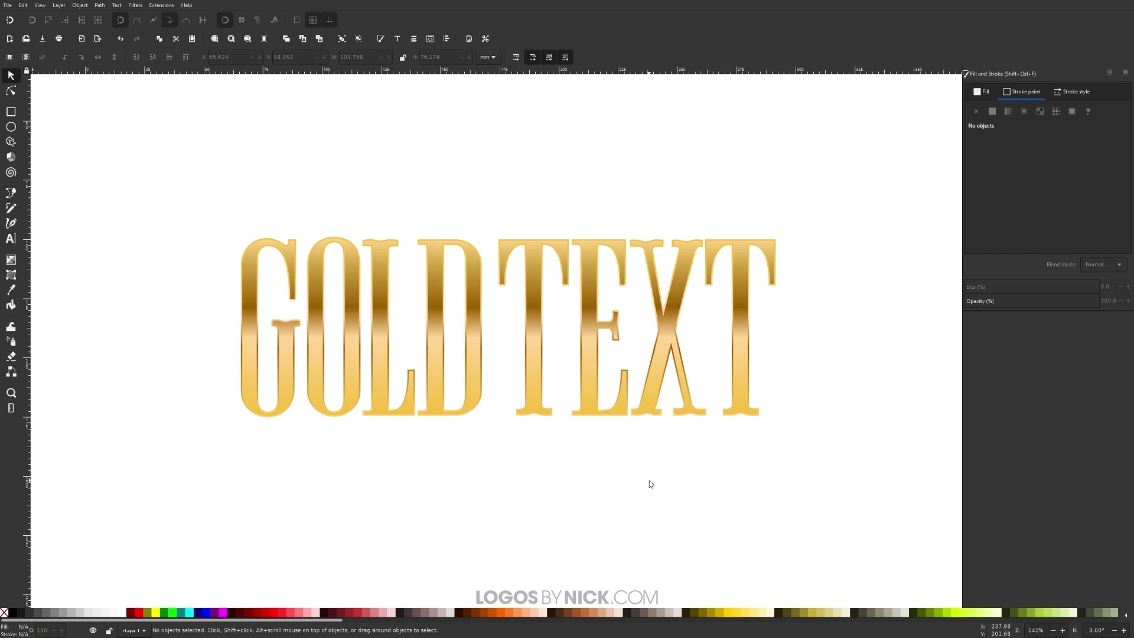
pyautogui.click(249, 321)
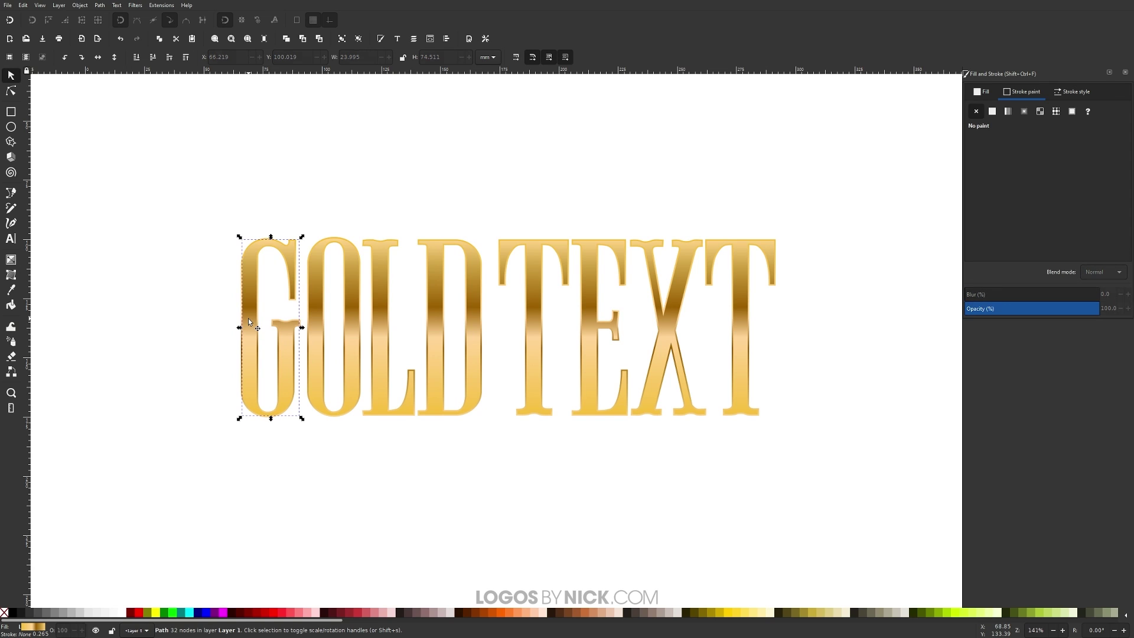
pyautogui.click(312, 306)
pyautogui.click(384, 298)
pyautogui.click(438, 287)
pyautogui.click(540, 284)
pyautogui.click(601, 298)
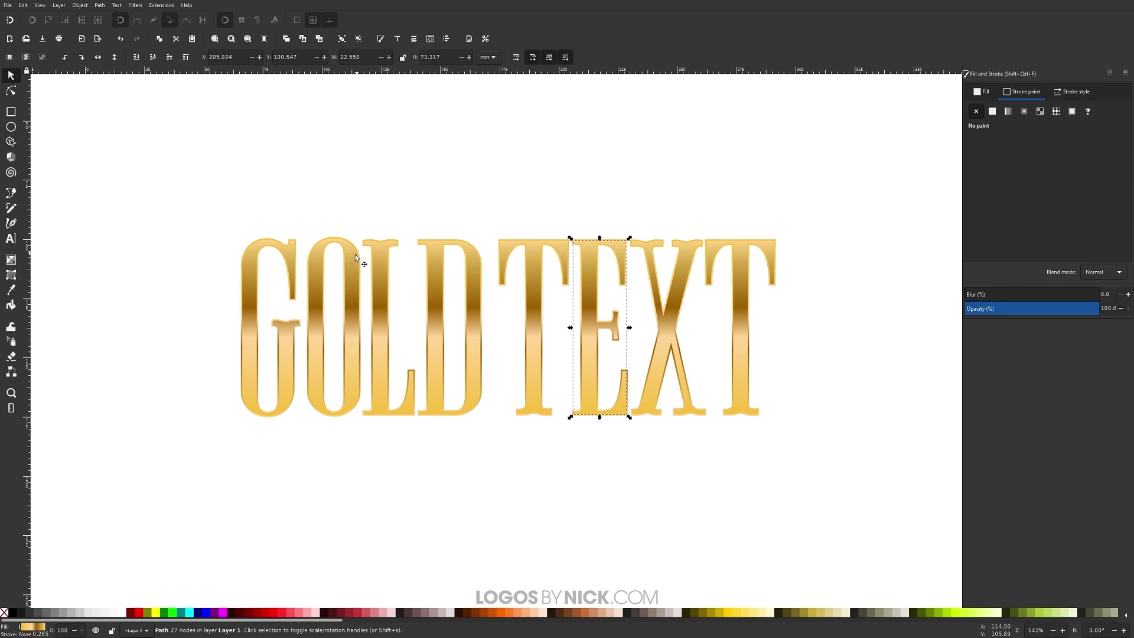
# - Unite the eight front letters without a stroke into a single path with Union
pyautogui.click(247, 289)
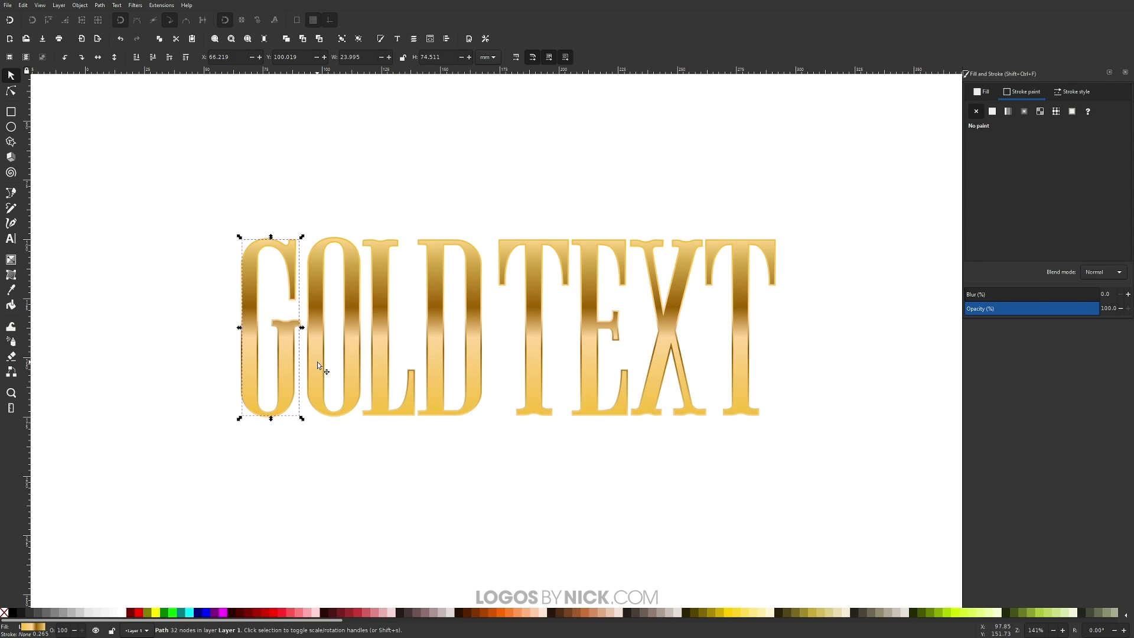
pyautogui.keyDown('shift'); pyautogui.click(321, 320); pyautogui.keyUp('shift')
pyautogui.keyDown('shift'); pyautogui.click(382, 304); pyautogui.keyUp('shift')
pyautogui.keyDown('shift'); pyautogui.click(474, 314); pyautogui.keyUp('shift')
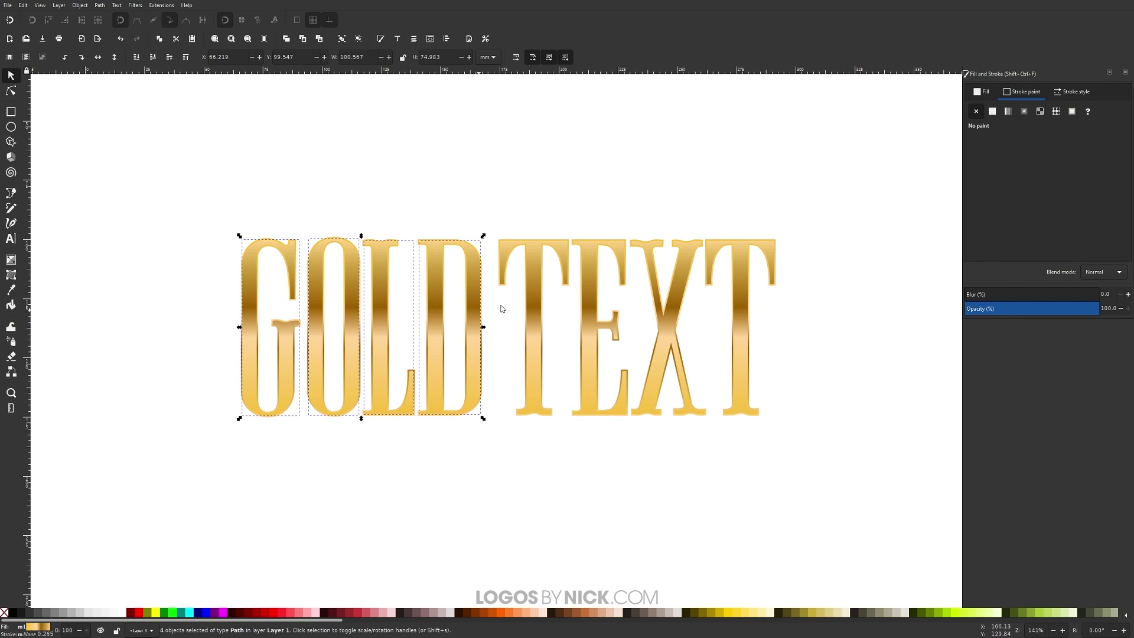
pyautogui.keyDown('shift'); pyautogui.click(530, 250); pyautogui.keyUp('shift')
pyautogui.keyDown('shift'); pyautogui.click(596, 296); pyautogui.keyUp('shift')
pyautogui.keyDown('shift'); pyautogui.click(670, 326); pyautogui.keyUp('shift')
pyautogui.keyDown('shift'); pyautogui.click(738, 246); pyautogui.keyUp('shift')
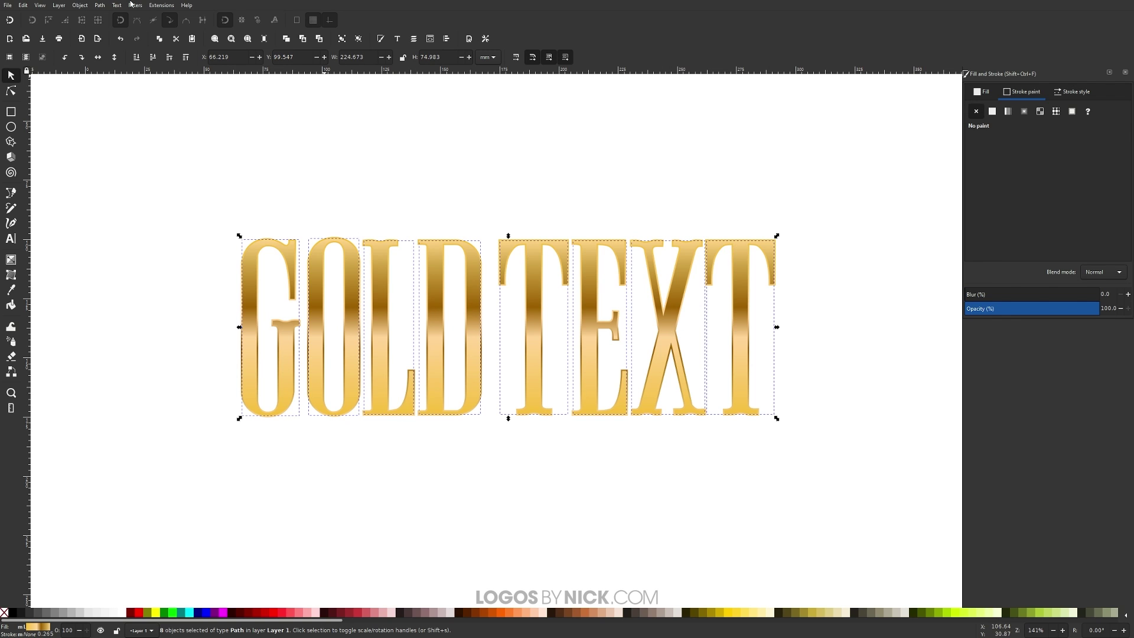
pyautogui.click(100, 5)
pyautogui.click(112, 48)
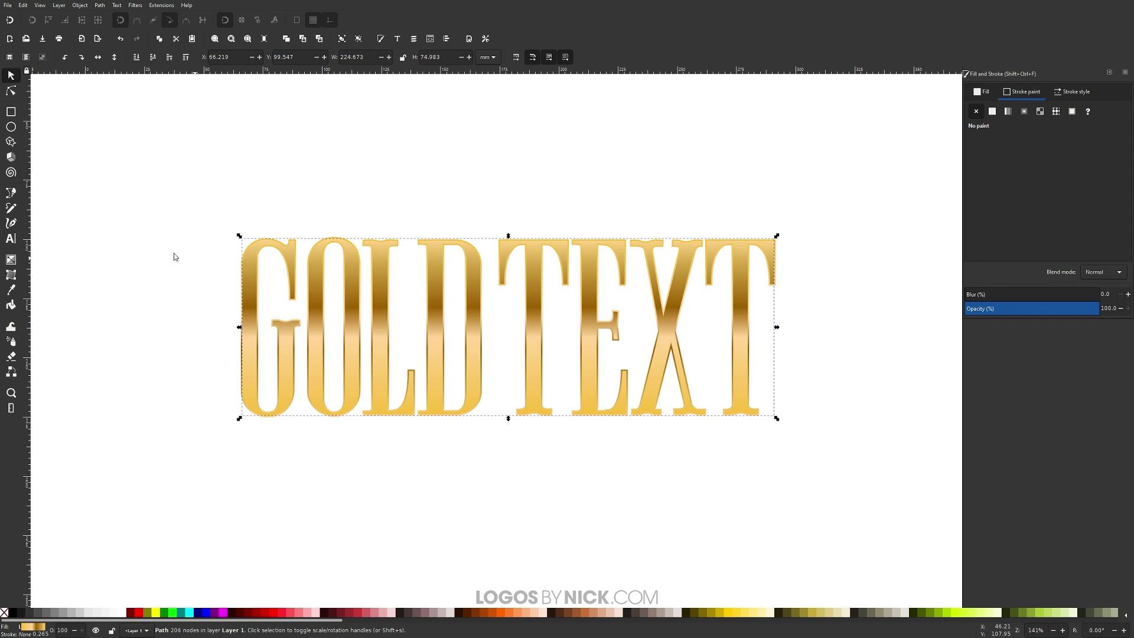
# - Duplicate the united gold lettering and fill the copy with white
pyautogui.rightClick(244, 282)
pyautogui.click(142, 453)
pyautogui.click(123, 614)
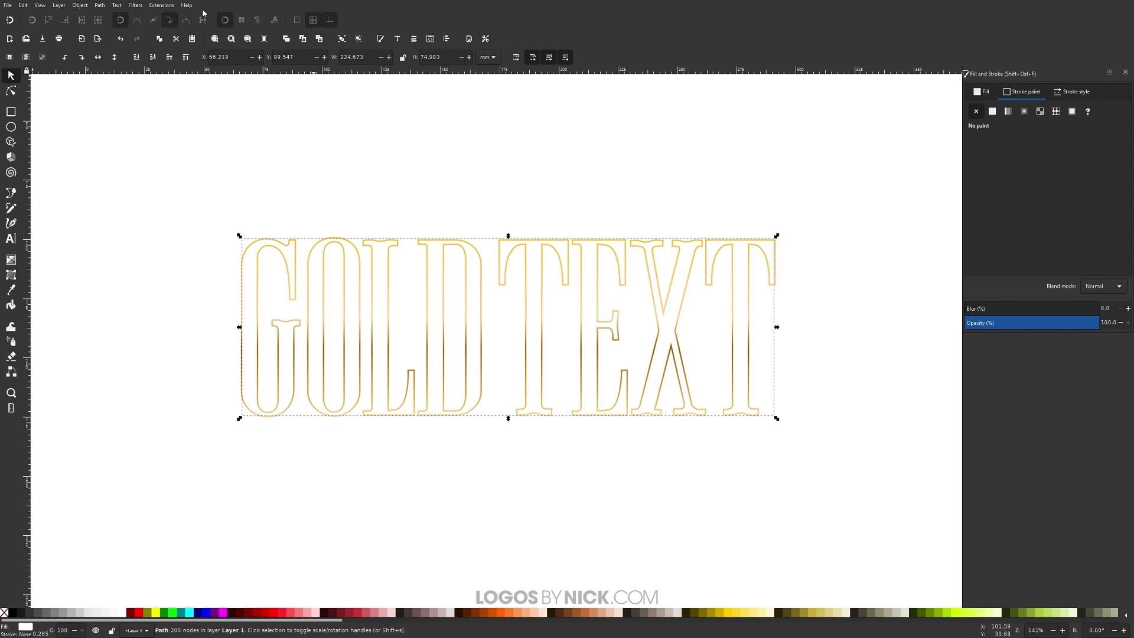
# - Add an Offset path effect to the white copy of the lettering
pyautogui.click(104, 6)
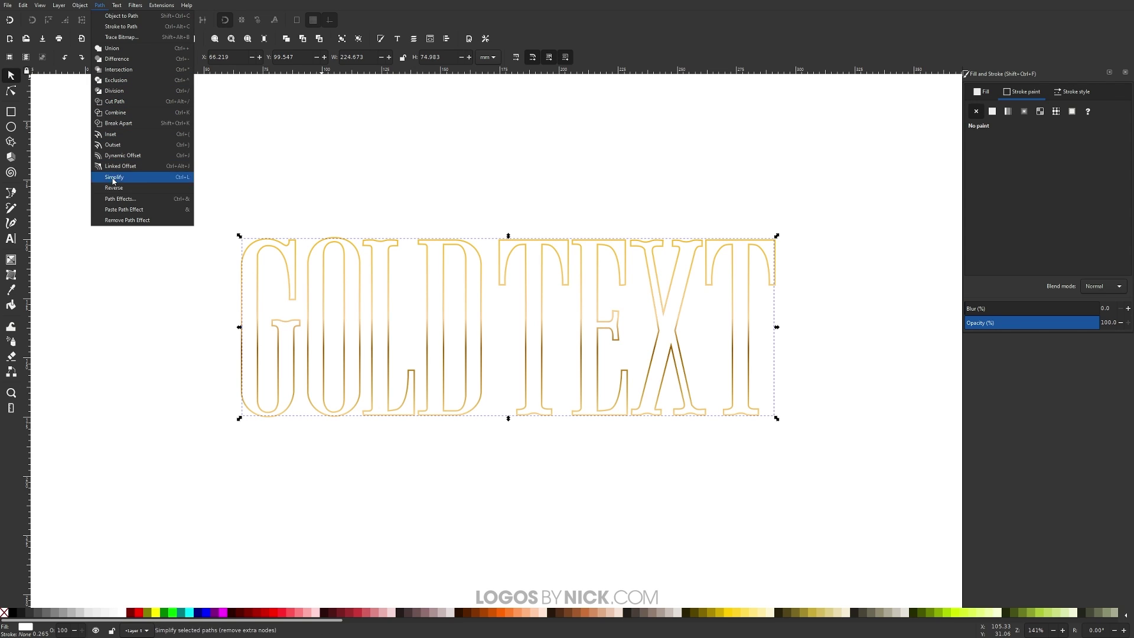
pyautogui.click(118, 200)
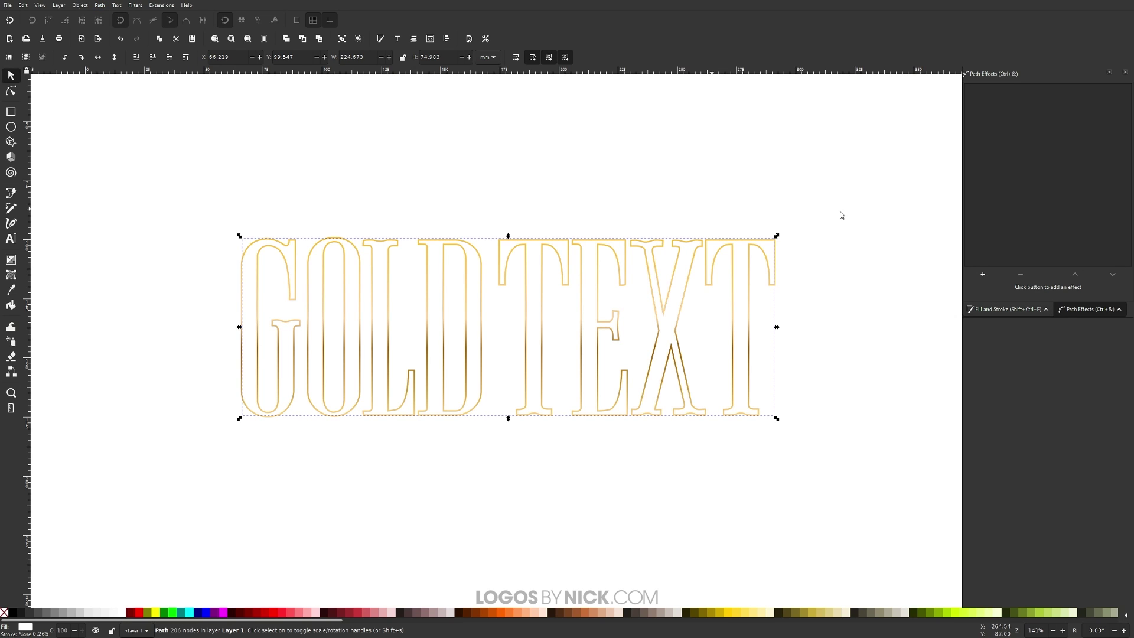
pyautogui.click(982, 275)
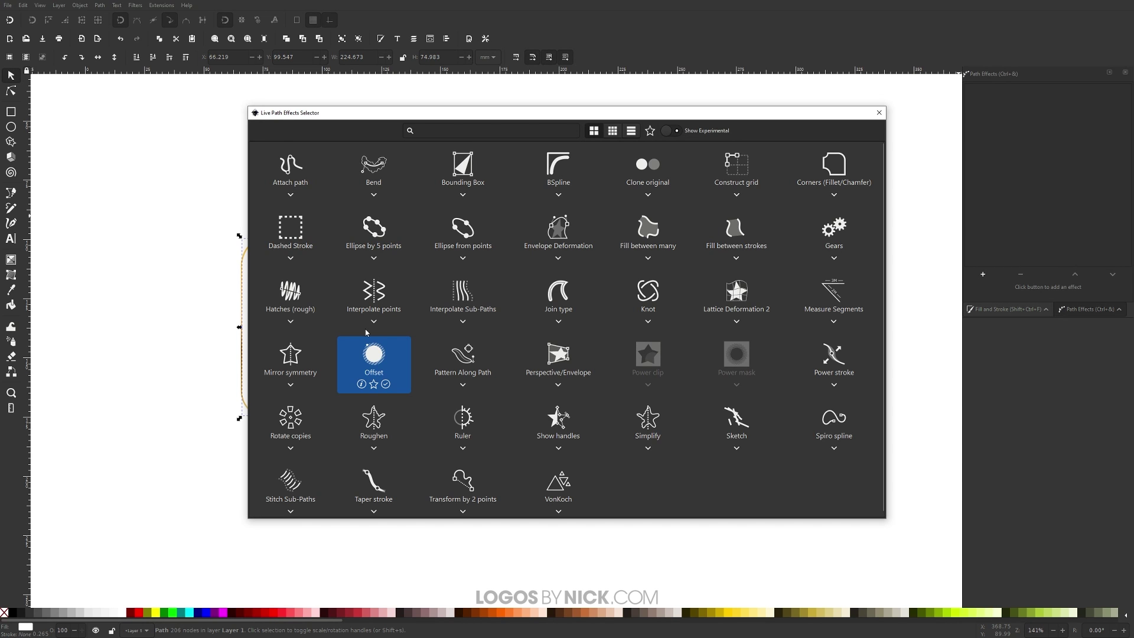
pyautogui.click(378, 365)
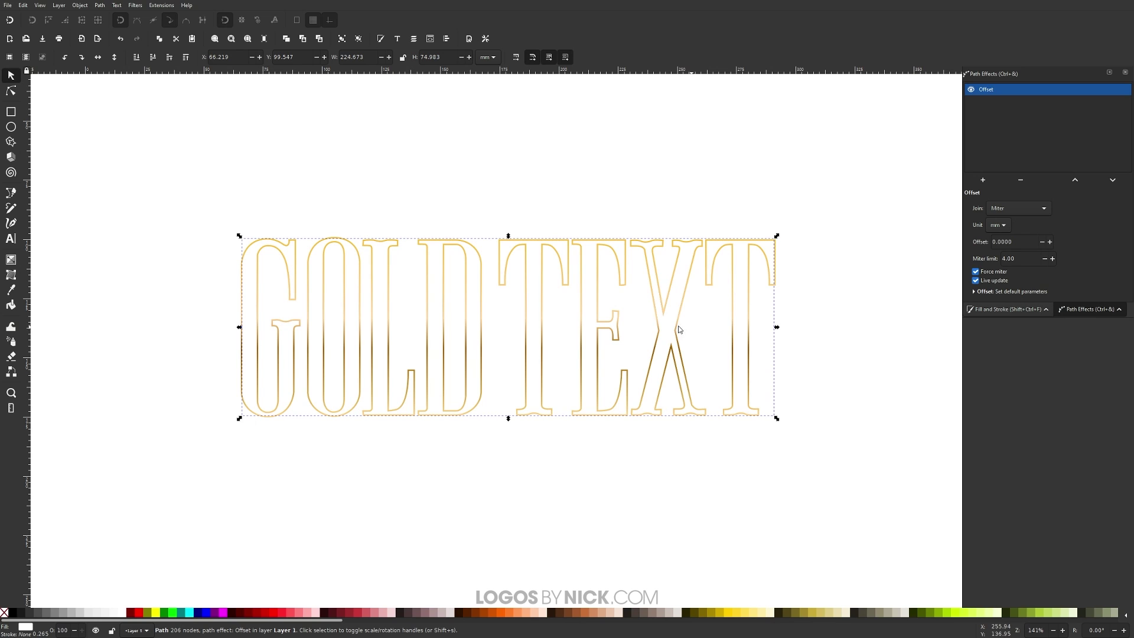
# - Shrink the white lettering inward by setting its offset to about -0.42 mm with the on-canvas offset point
pyautogui.keyDown('ctrl'); pyautogui.scroll(1, 510, 286); pyautogui.keyUp('ctrl')
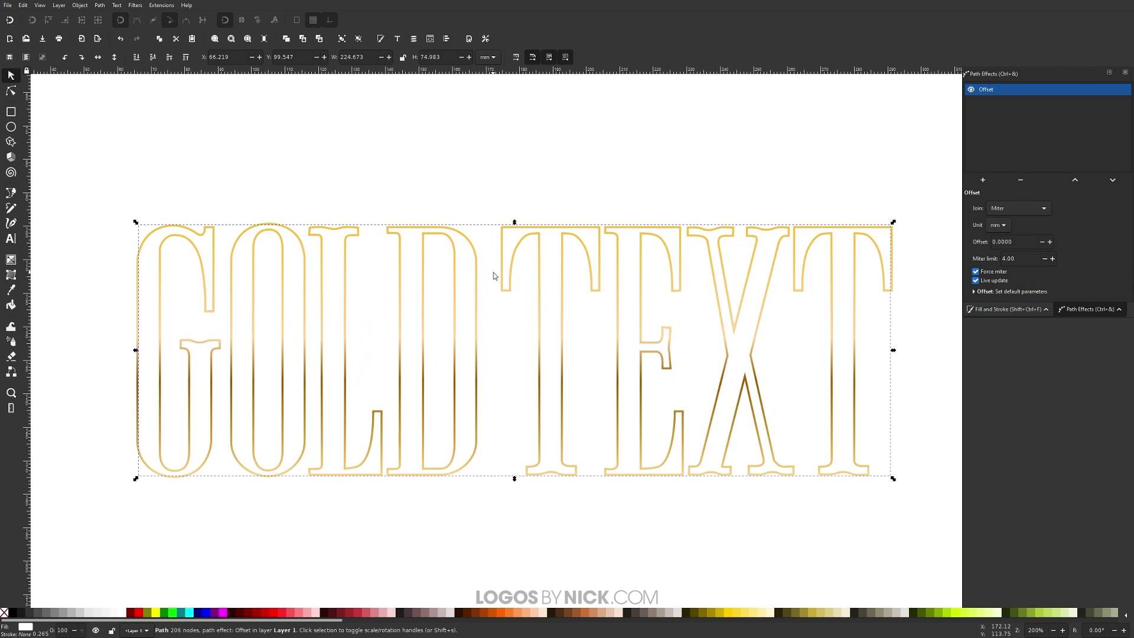
pyautogui.click(12, 91)
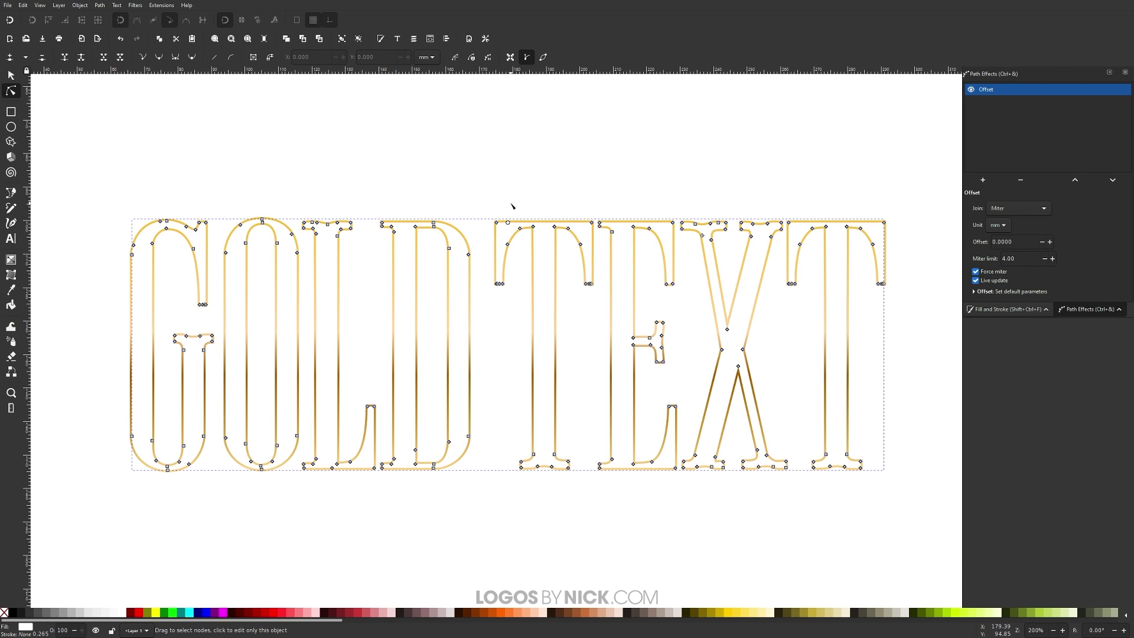
pyautogui.scroll(2, 512, 206)
pyautogui.scroll(1, 512, 206)
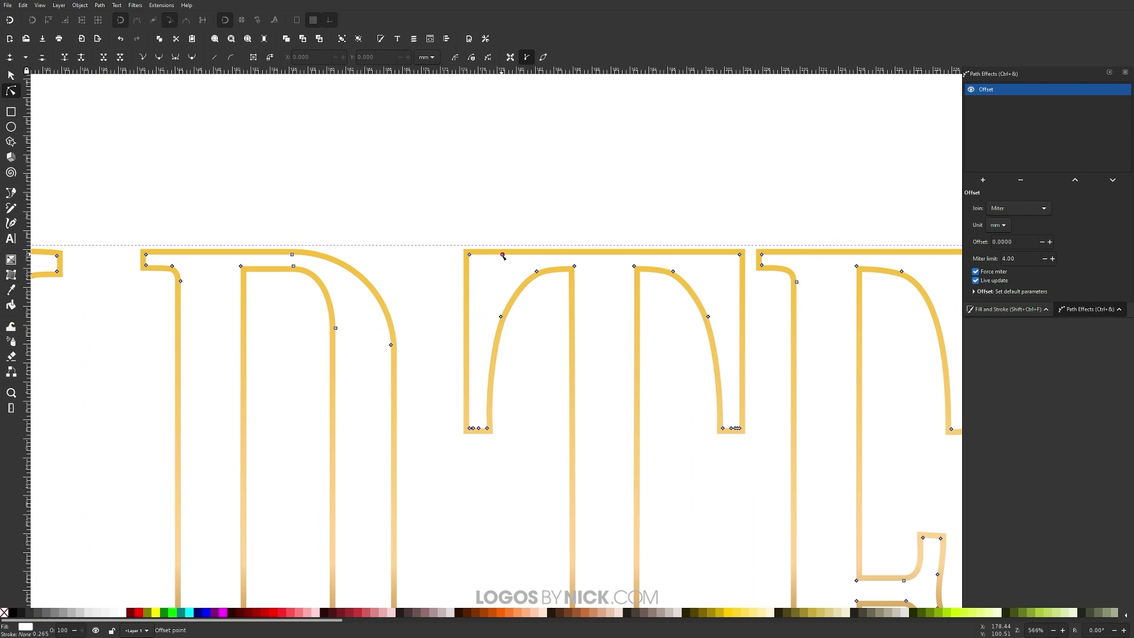
pyautogui.moveTo(502, 254); pyautogui.dragTo(502, 258)
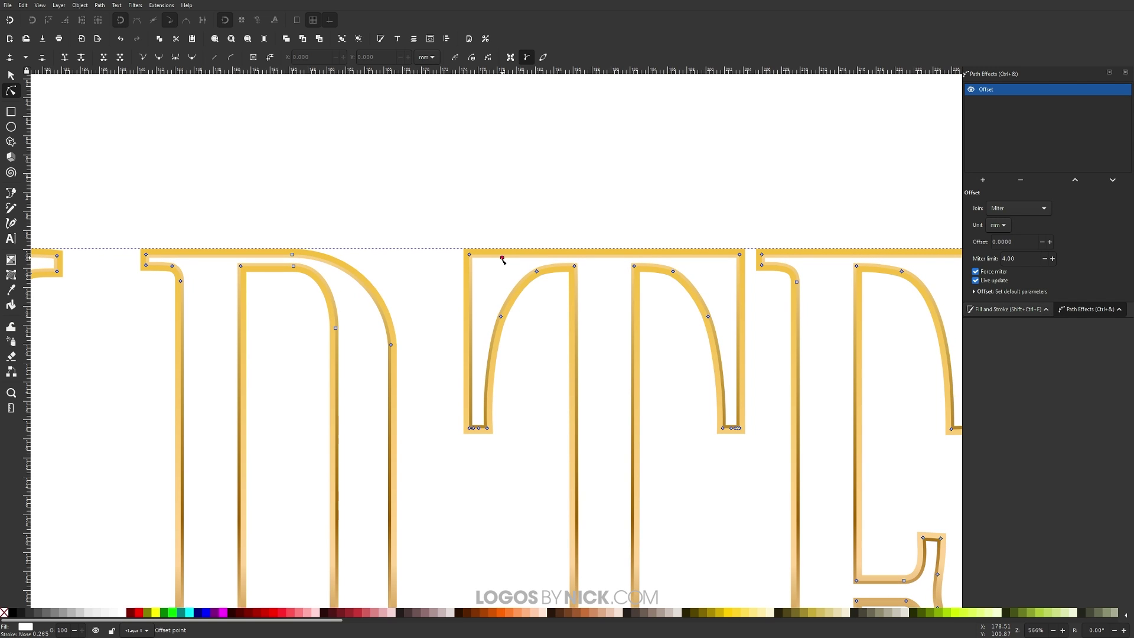
pyautogui.moveTo(502, 258); pyautogui.dragTo(501, 259)
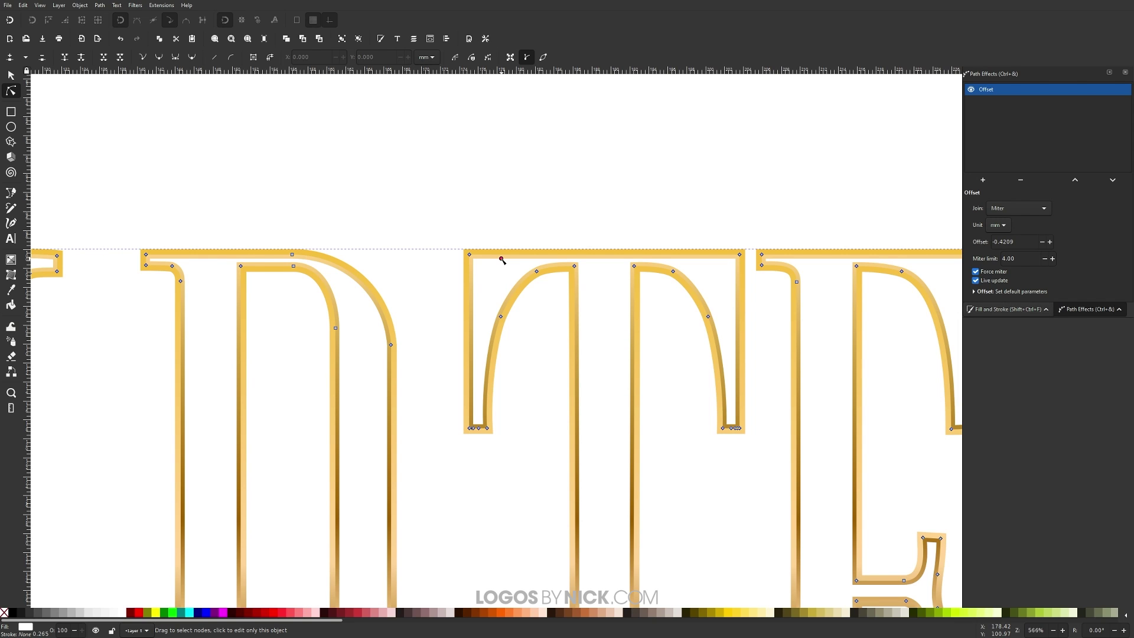
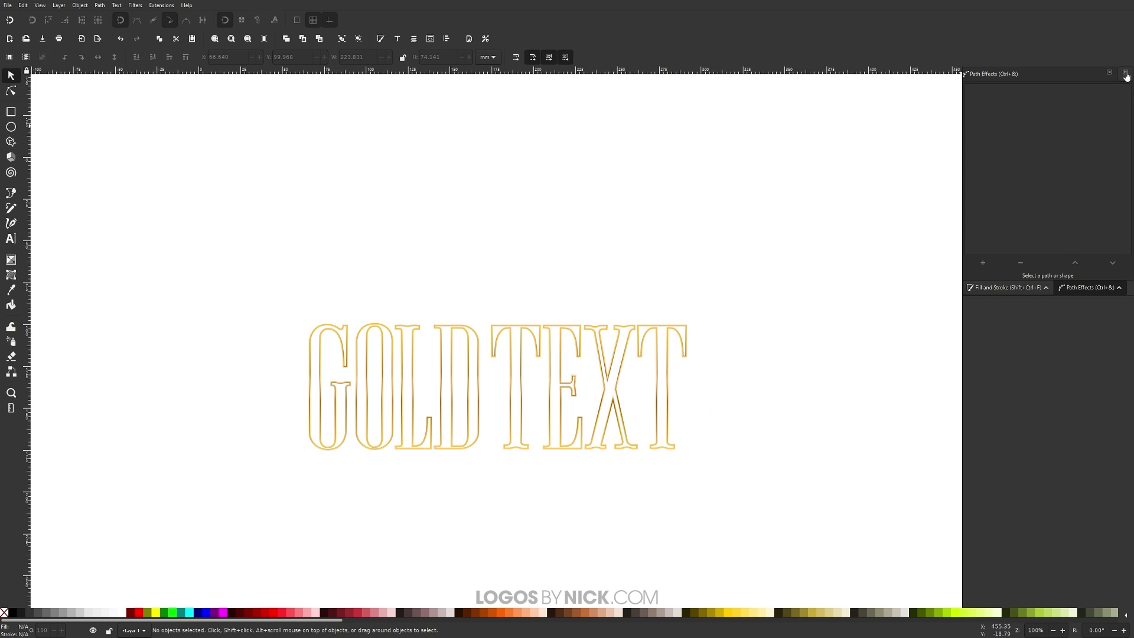
# - Draw a wide ellipse about 365 by 71 mm across the upper half of the lettering, extending past both ends
pyautogui.click(1125, 73)
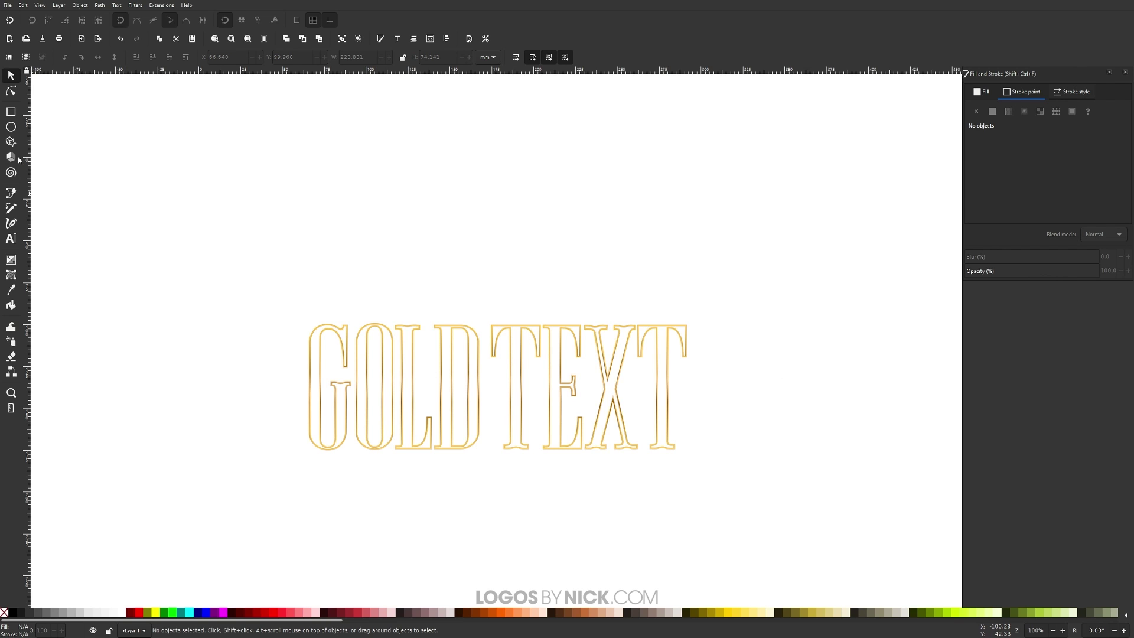
pyautogui.click(11, 127)
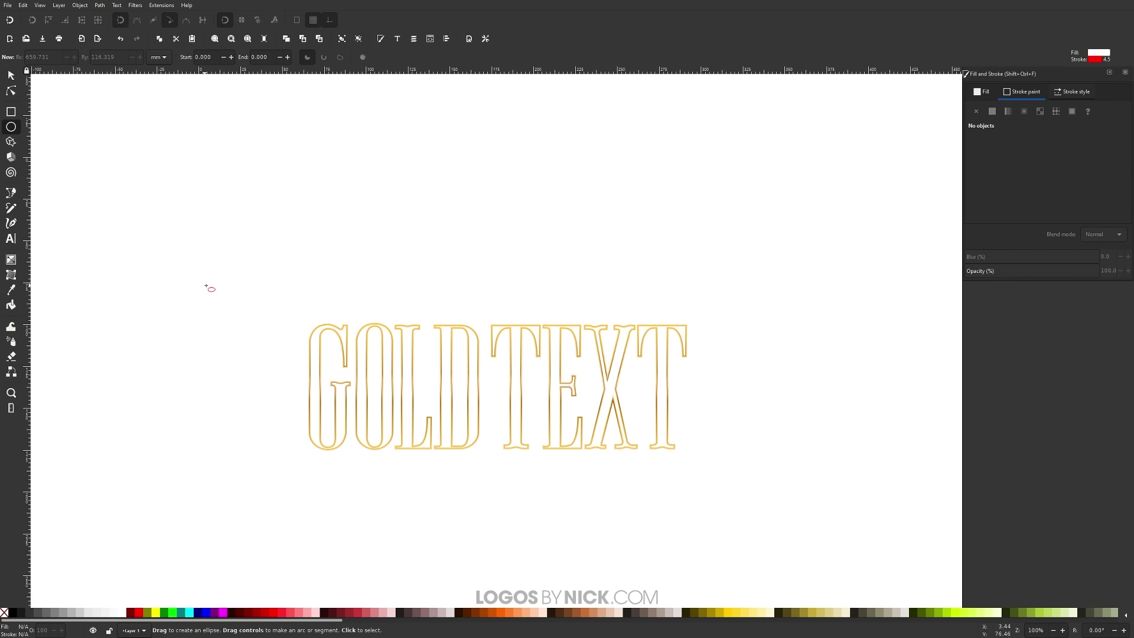
pyautogui.moveTo(197, 262)
pyautogui.mouseDown()
pyautogui.moveTo(793, 356)
pyautogui.moveTo(817, 371)
pyautogui.moveTo(811, 382)
pyautogui.mouseUp()
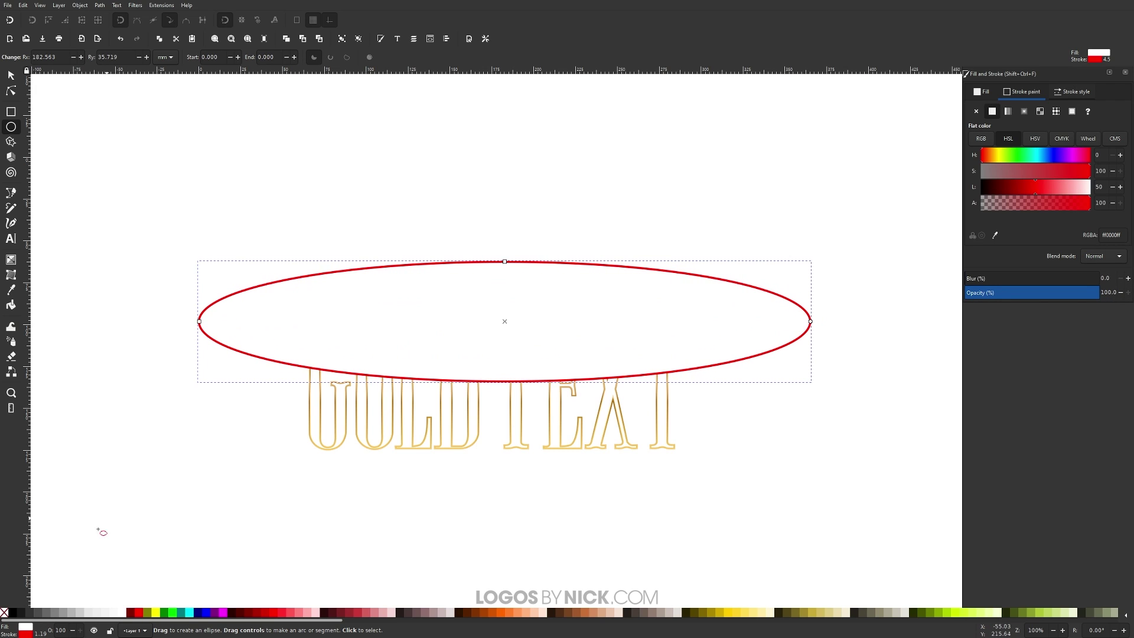
# - Remove the ellipse's stroke, fill it with lime green and reduce its opacity to about 40%
pyautogui.keyDown('shift'); pyautogui.click(4, 615); pyautogui.keyUp('shift')
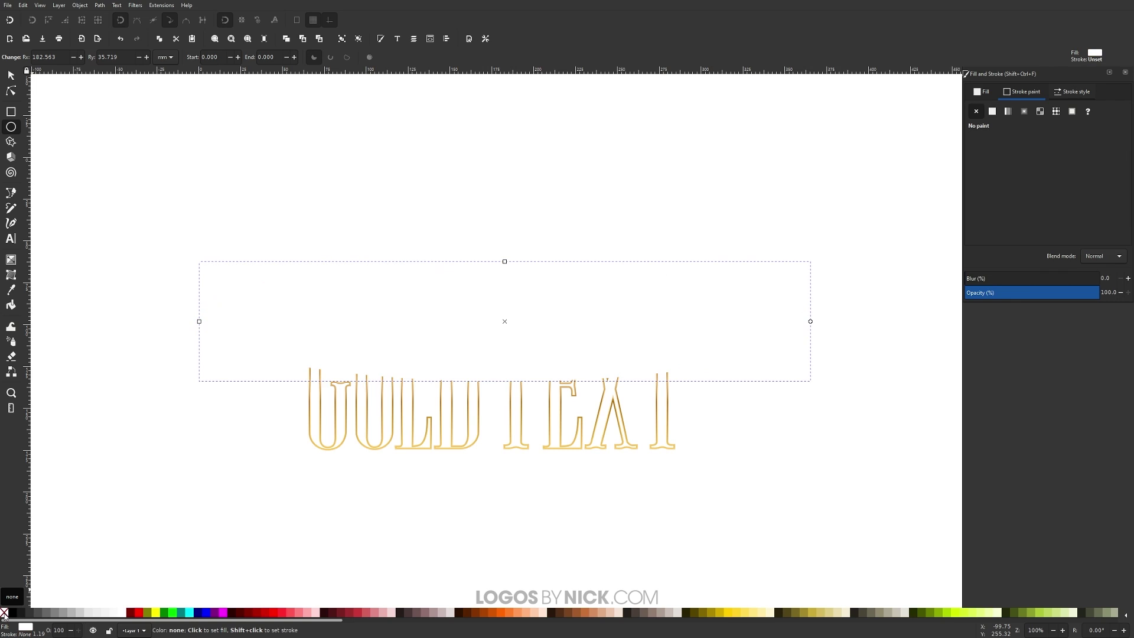
pyautogui.click(173, 614)
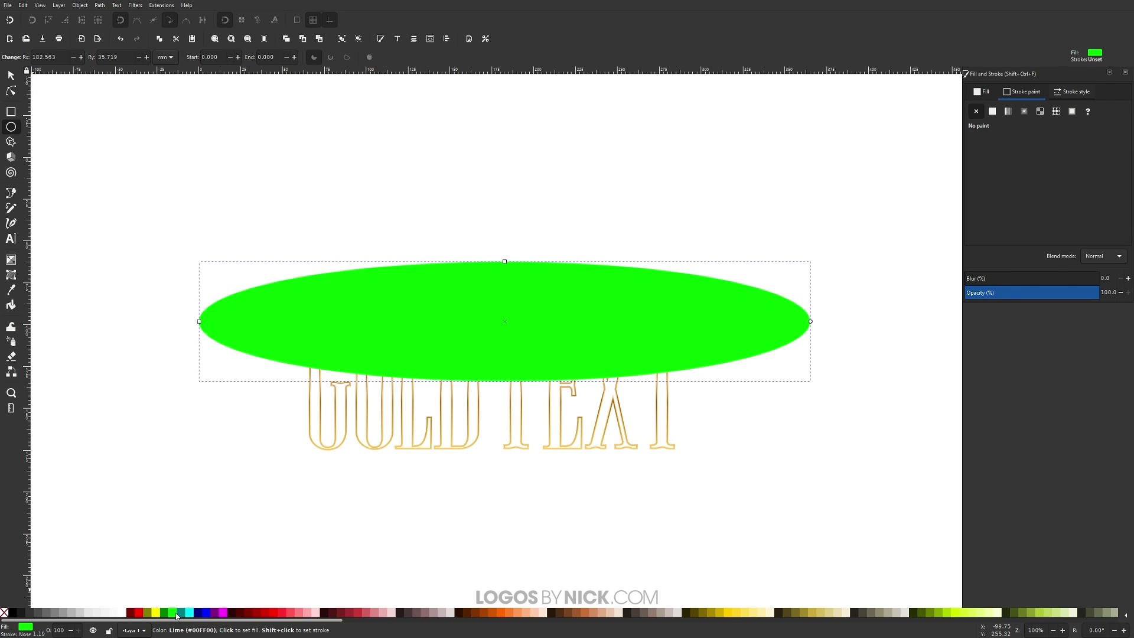
pyautogui.moveTo(1039, 291); pyautogui.dragTo(1018, 292)
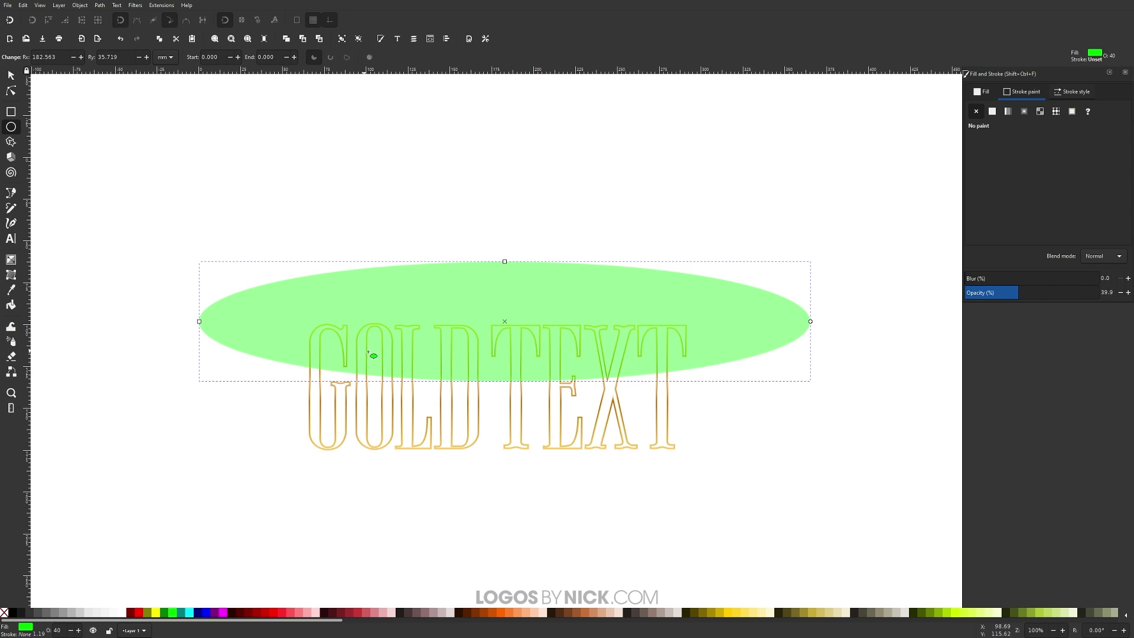
# - Cut the white lettering down to its upper part by intersecting it with the green ellipse
pyautogui.click(11, 76)
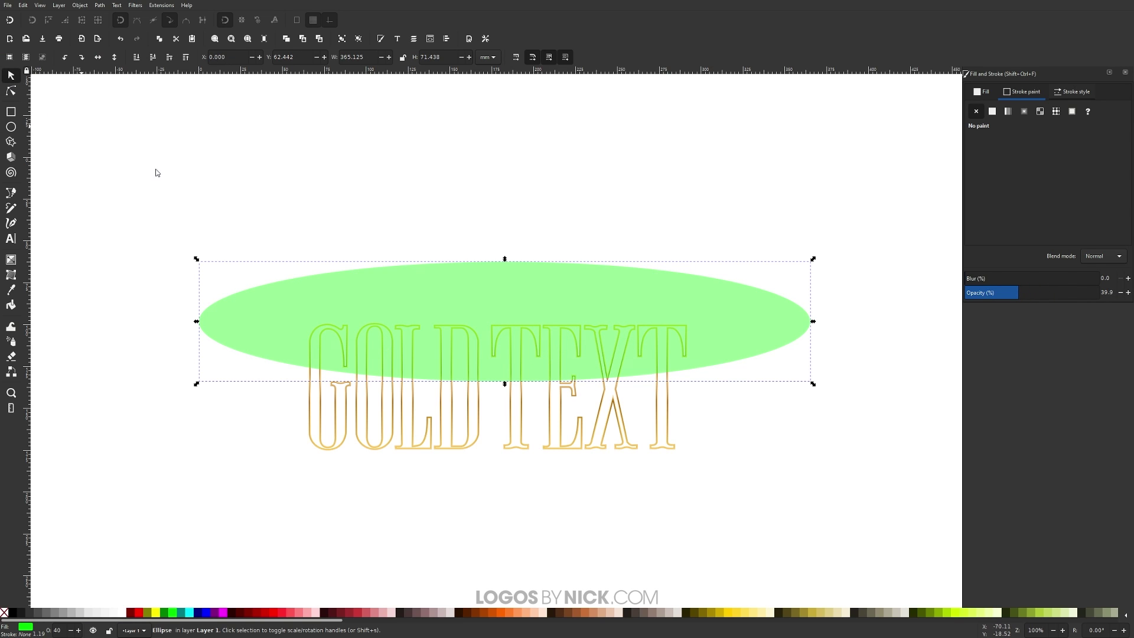
pyautogui.scroll(1, 527, 372)
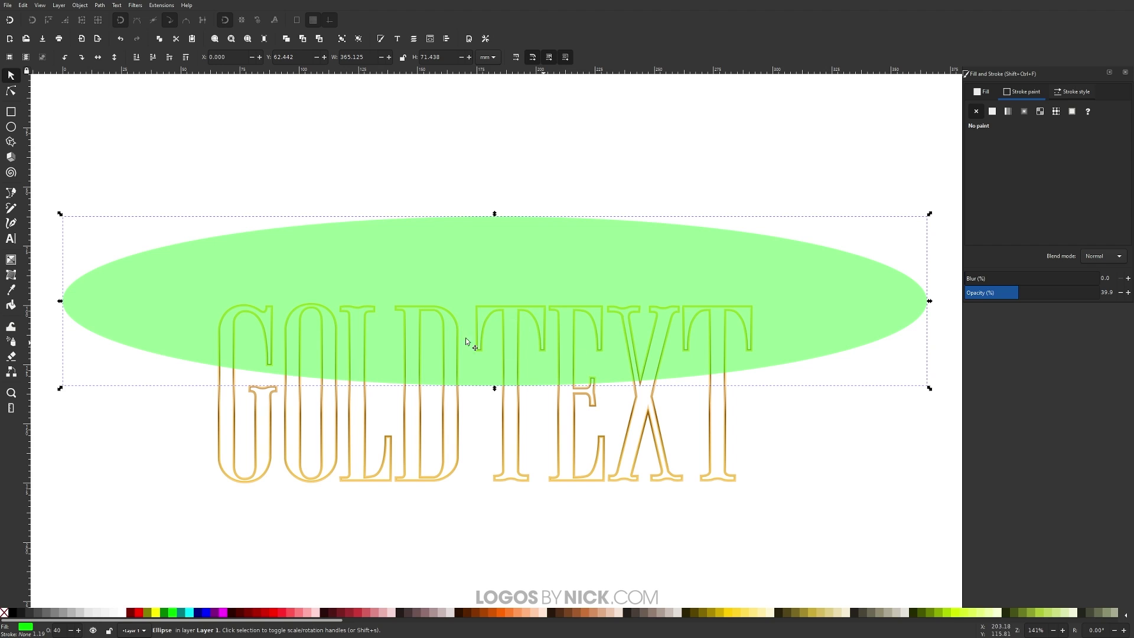
pyautogui.keyDown('shift'); pyautogui.click(511, 409); pyautogui.keyUp('shift')
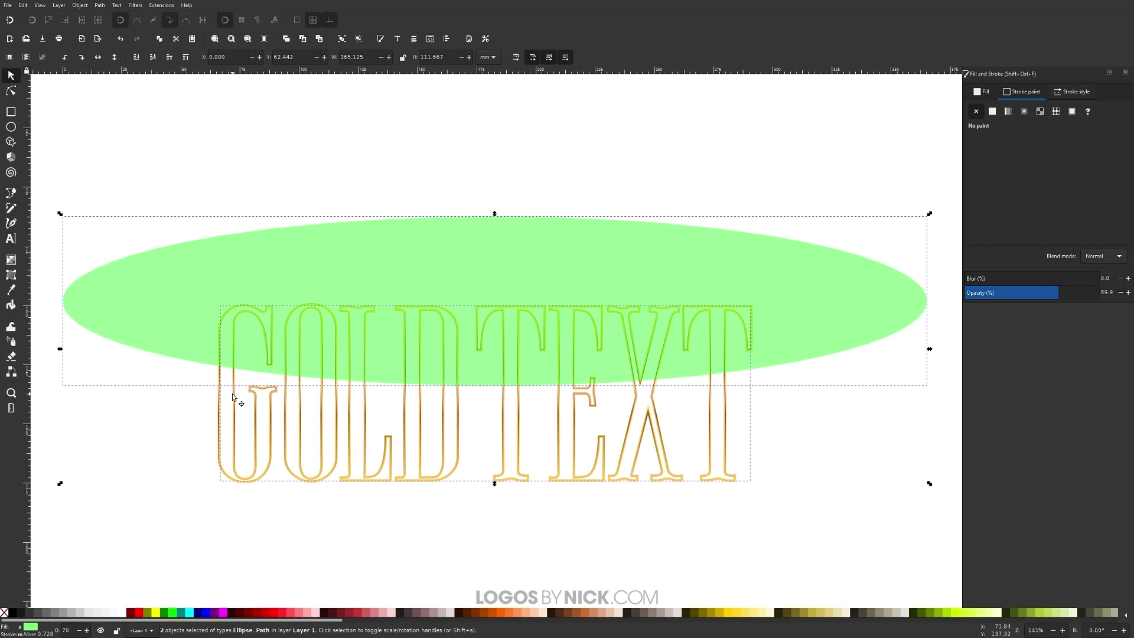
pyautogui.click(99, 5)
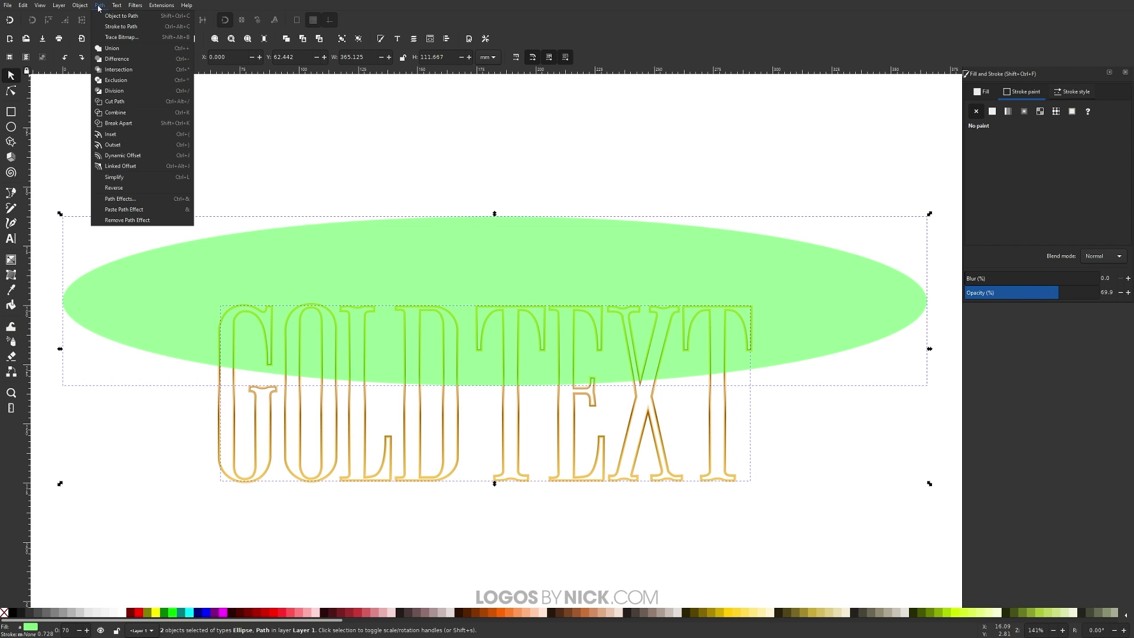
pyautogui.click(126, 84)
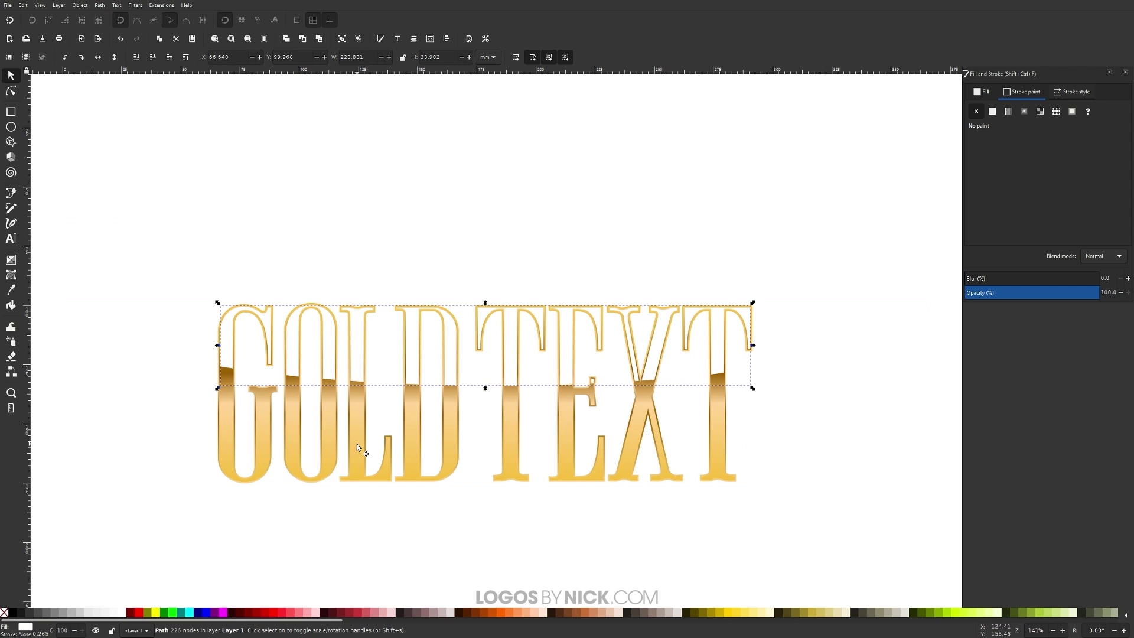
# - Give the white upper shape a vertical linear gradient, opaque white just below its lower edge and transparent near its top edge
pyautogui.click(985, 92)
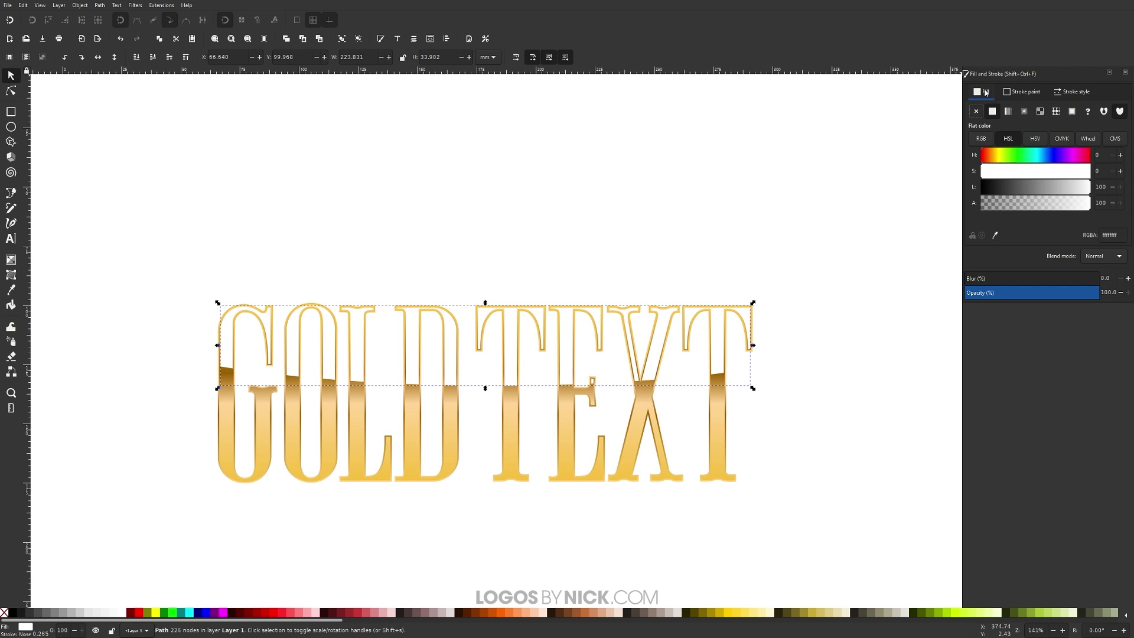
pyautogui.click(1008, 112)
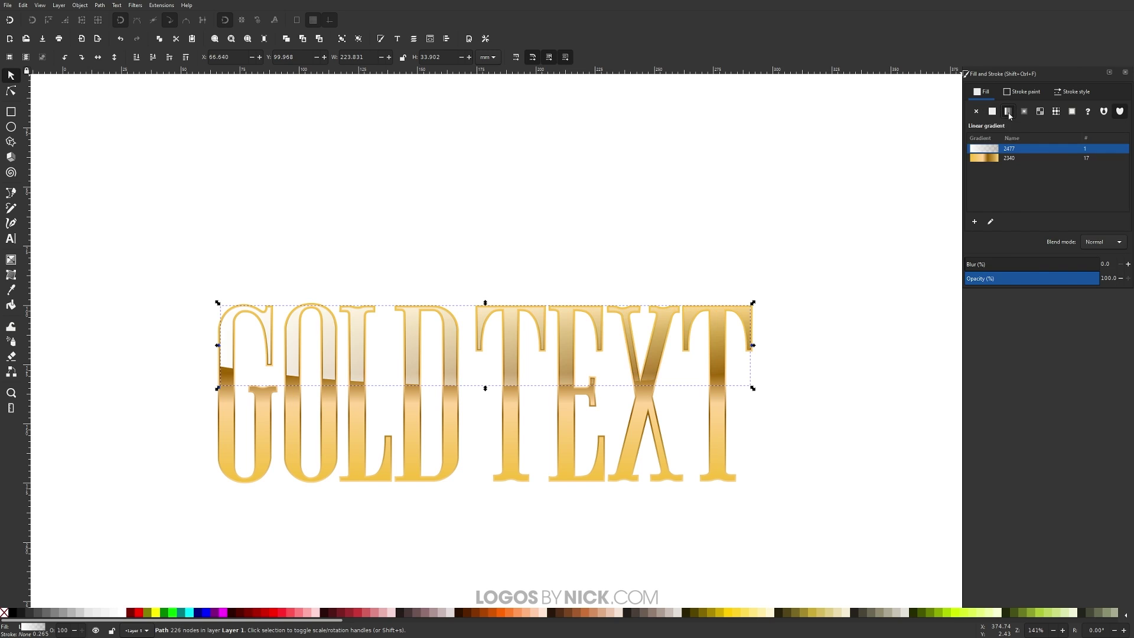
pyautogui.click(19, 266)
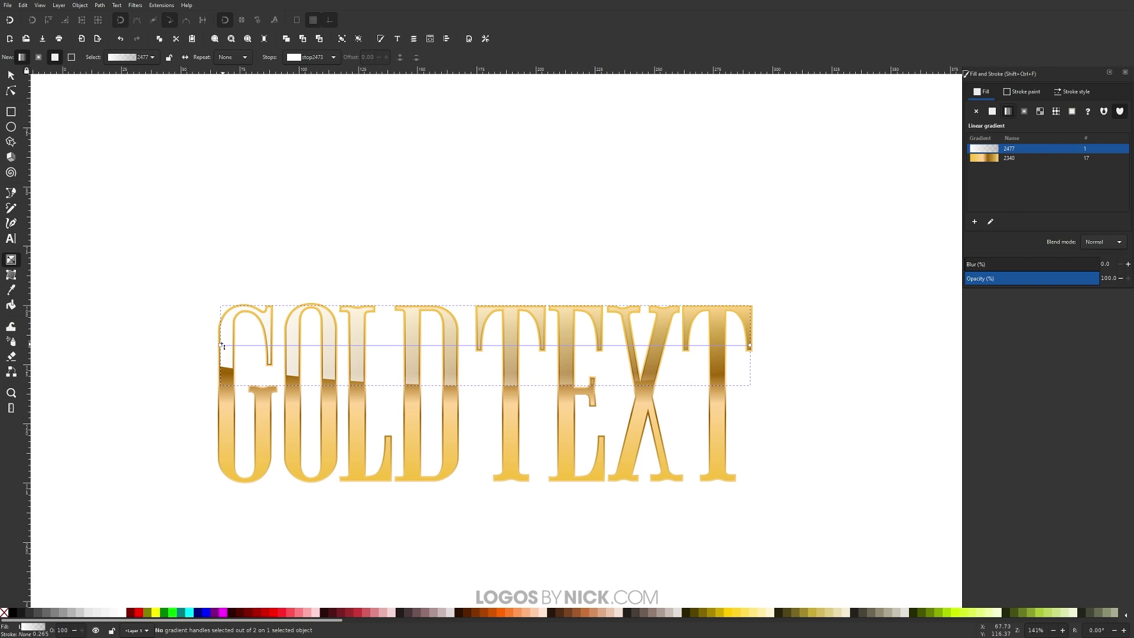
pyautogui.moveTo(222, 347); pyautogui.dragTo(499, 397)
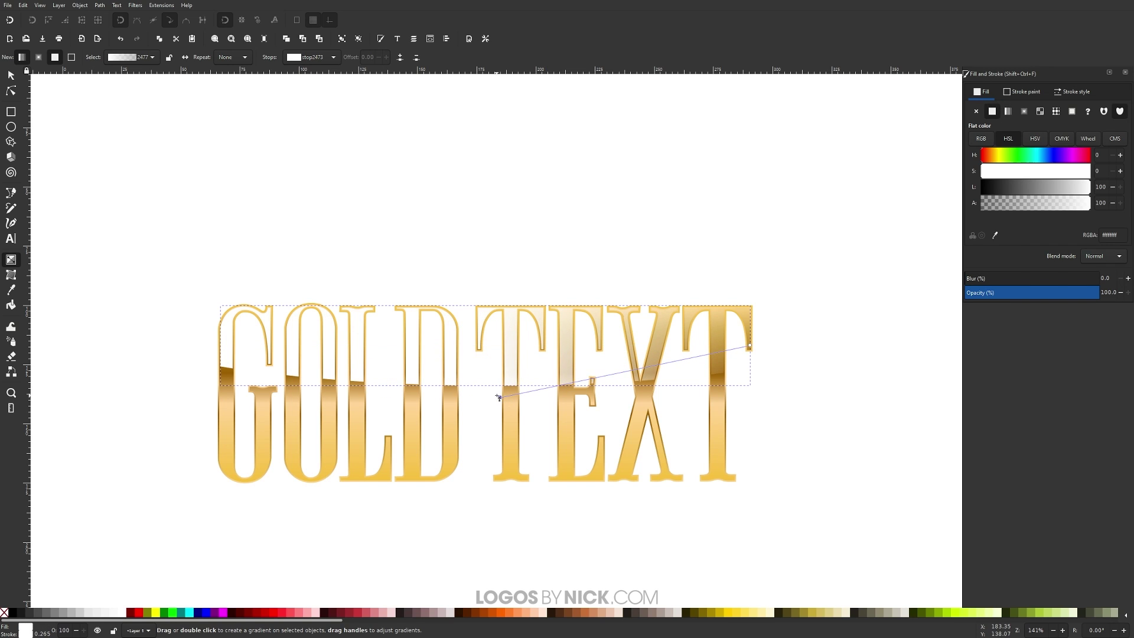
pyautogui.moveTo(750, 345)
pyautogui.mouseDown()
pyautogui.moveTo(470, 344)
pyautogui.moveTo(504, 335)
pyautogui.mouseUp()
pyautogui.click(499, 396)
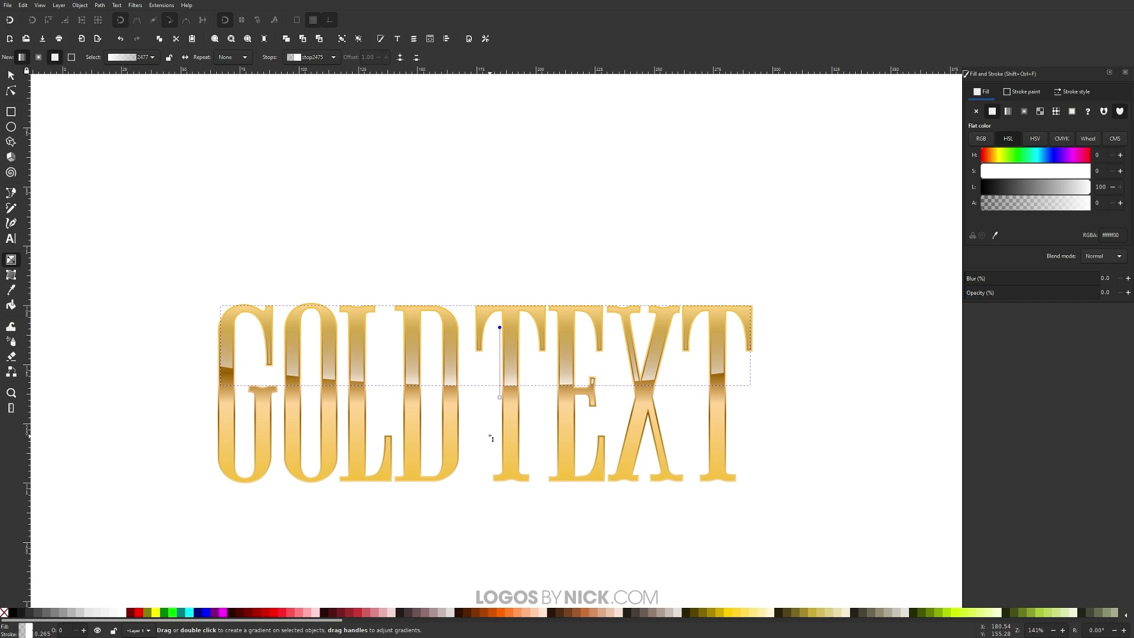
pyautogui.moveTo(499, 396)
pyautogui.mouseDown()
pyautogui.moveTo(507, 388)
pyautogui.moveTo(500, 398)
pyautogui.mouseUp()
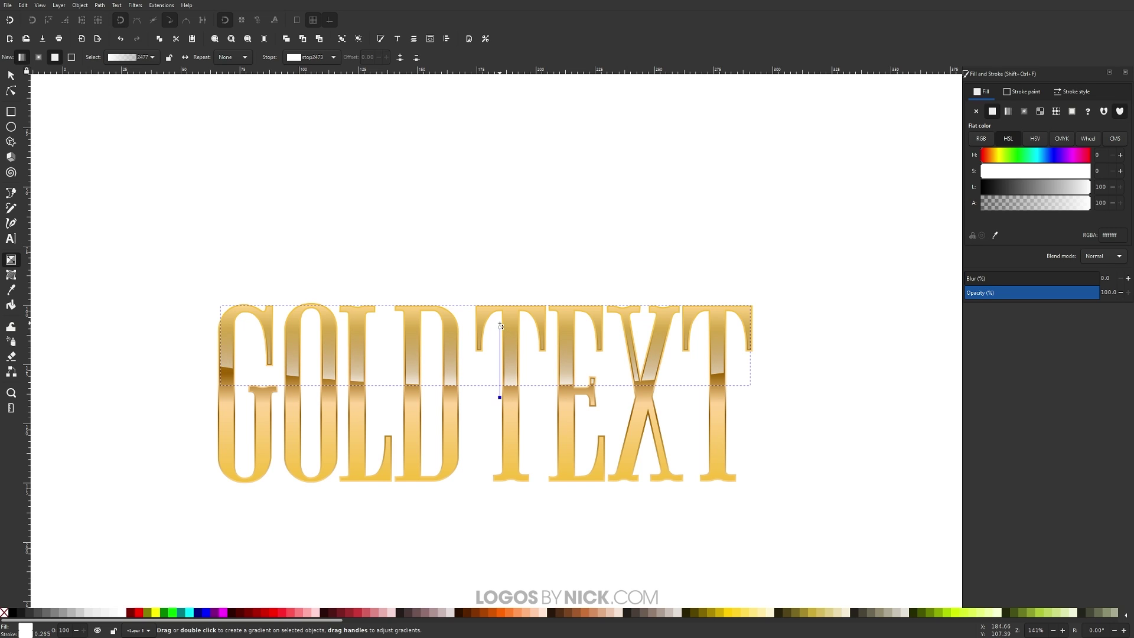
pyautogui.moveTo(500, 325); pyautogui.dragTo(500, 317)
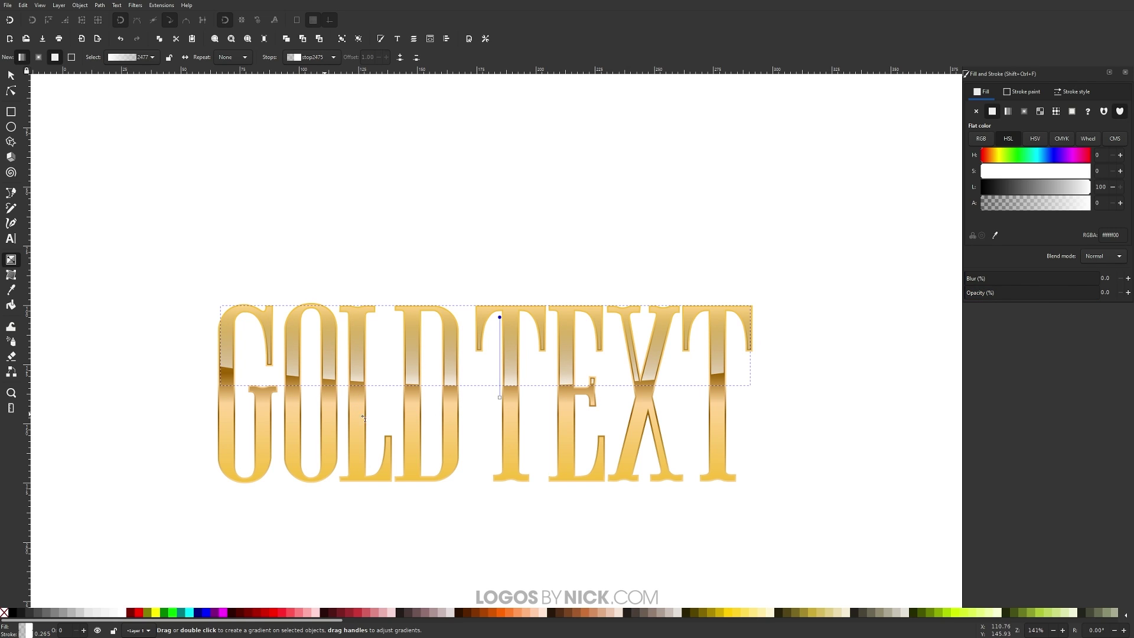
# - Move the pale middle stop of the gold letters' fill gradient down to an offset of 0.41
pyautogui.click(413, 429)
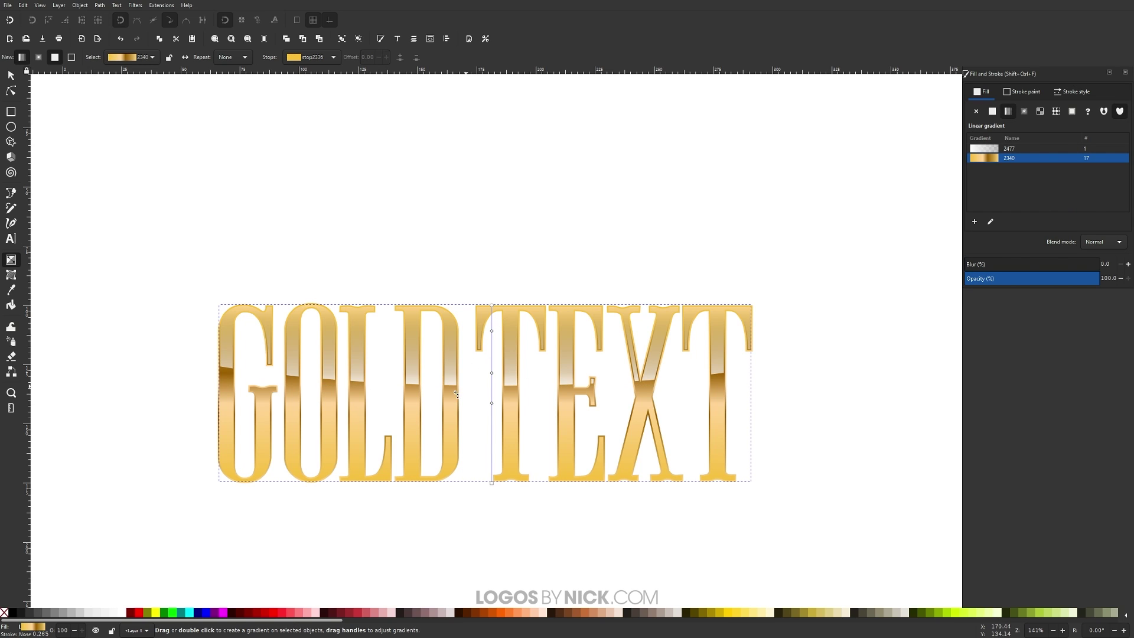
pyautogui.doubleClick(492, 378)
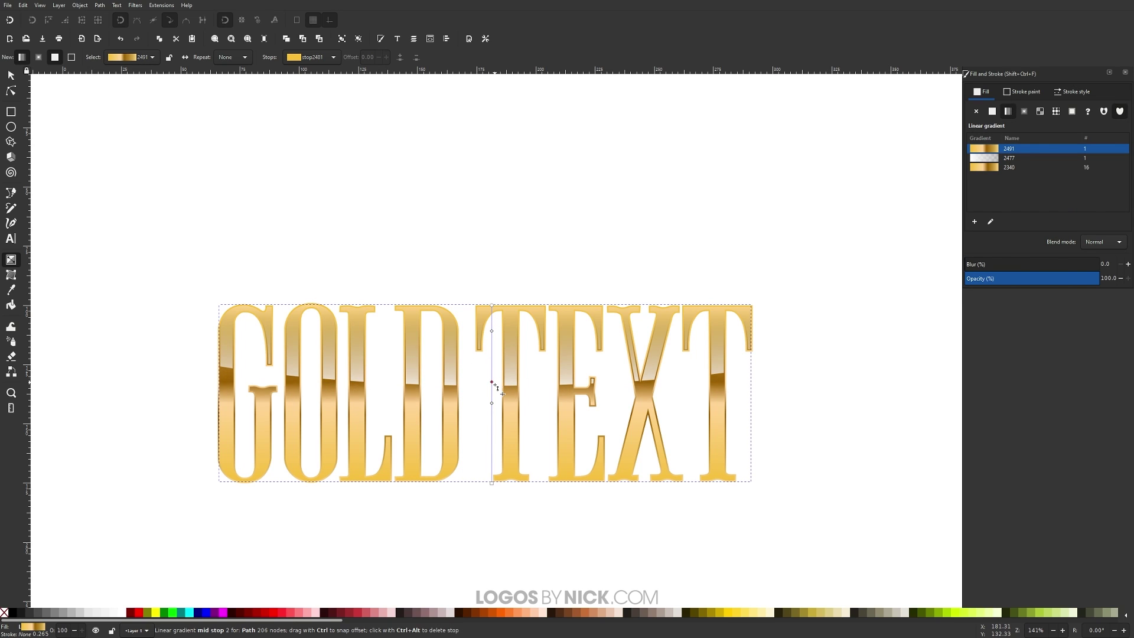
pyautogui.moveTo(492, 379); pyautogui.dragTo(492, 410)
pyautogui.click(492, 403)
pyautogui.click(493, 373)
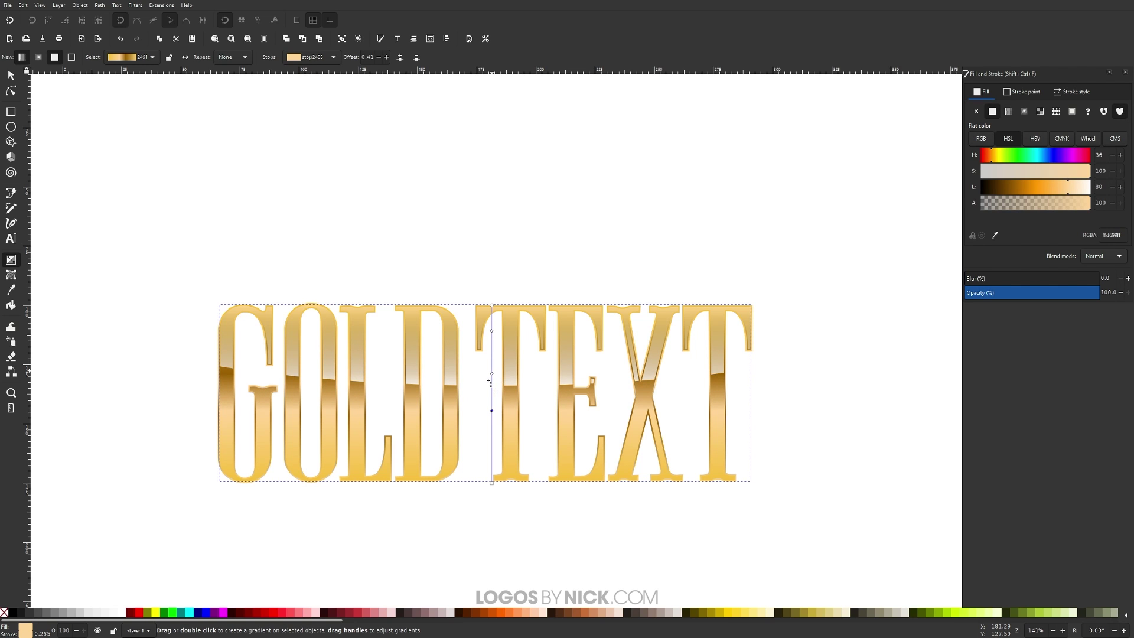
pyautogui.moveTo(492, 370); pyautogui.dragTo(488, 380)
pyautogui.click(487, 380)
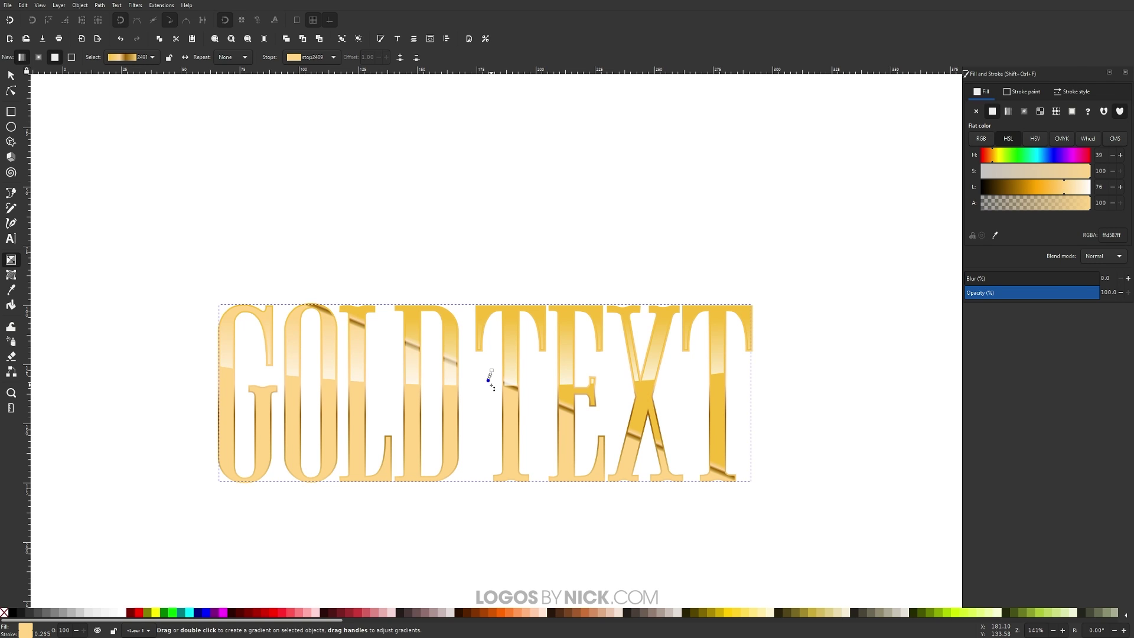
pyautogui.hotkey('ctrl', 'z')
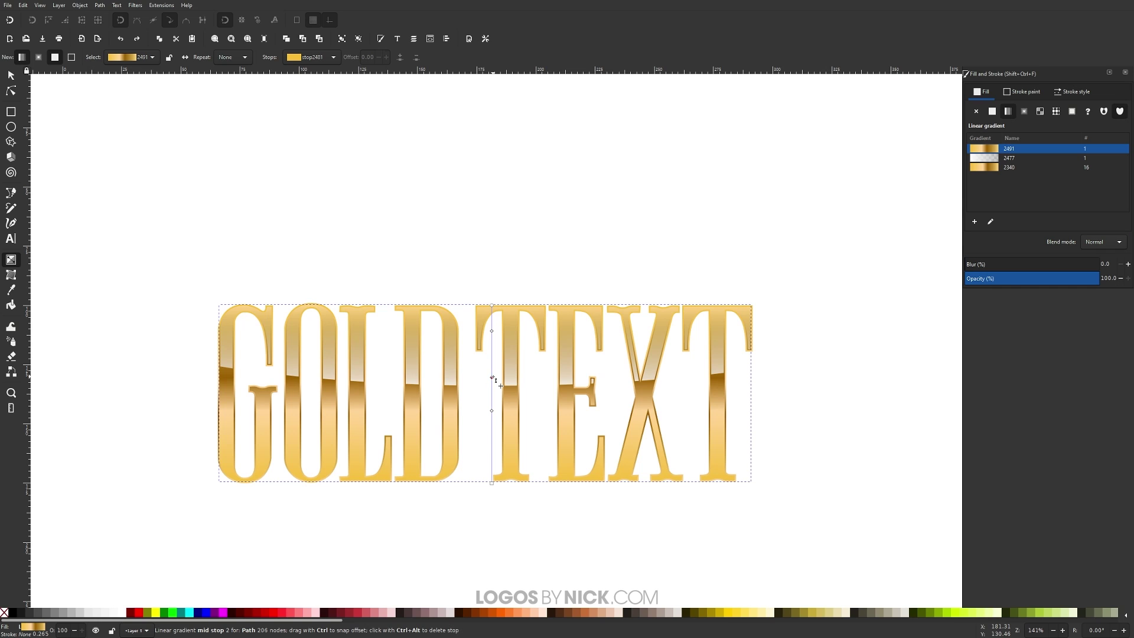
# - Position the dark brown middle stop of the gold letters' gradient at an offset of 0.63
pyautogui.click(492, 373)
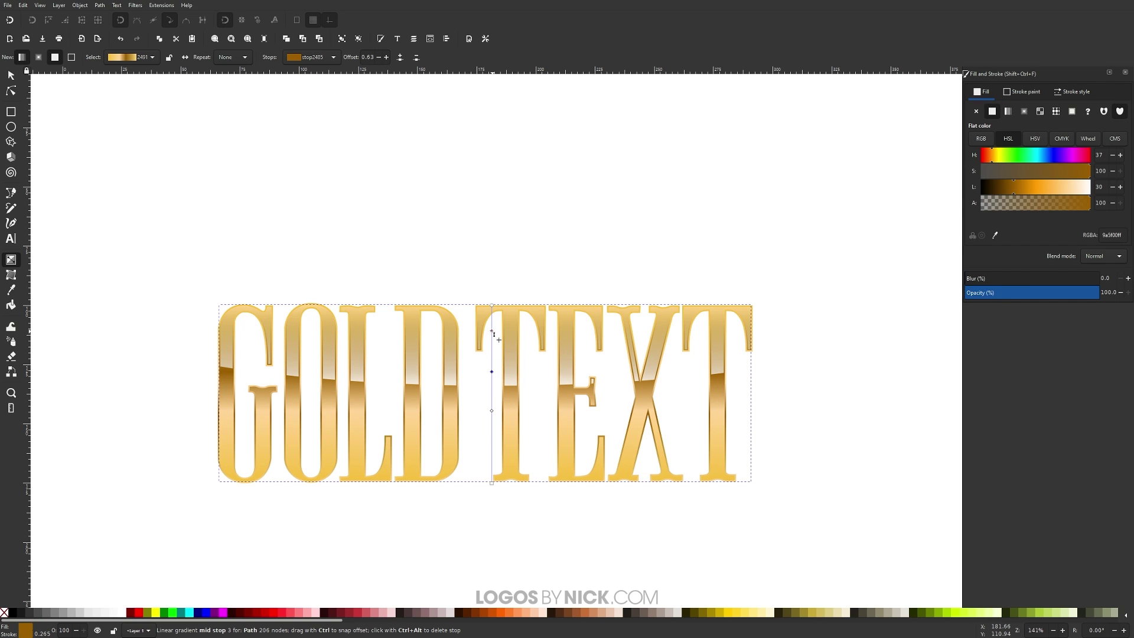
# - Position the uppermost middle stop of the gold letters' fill gradient at an offset of 0.88 and deselect the lettering
pyautogui.click(491, 327)
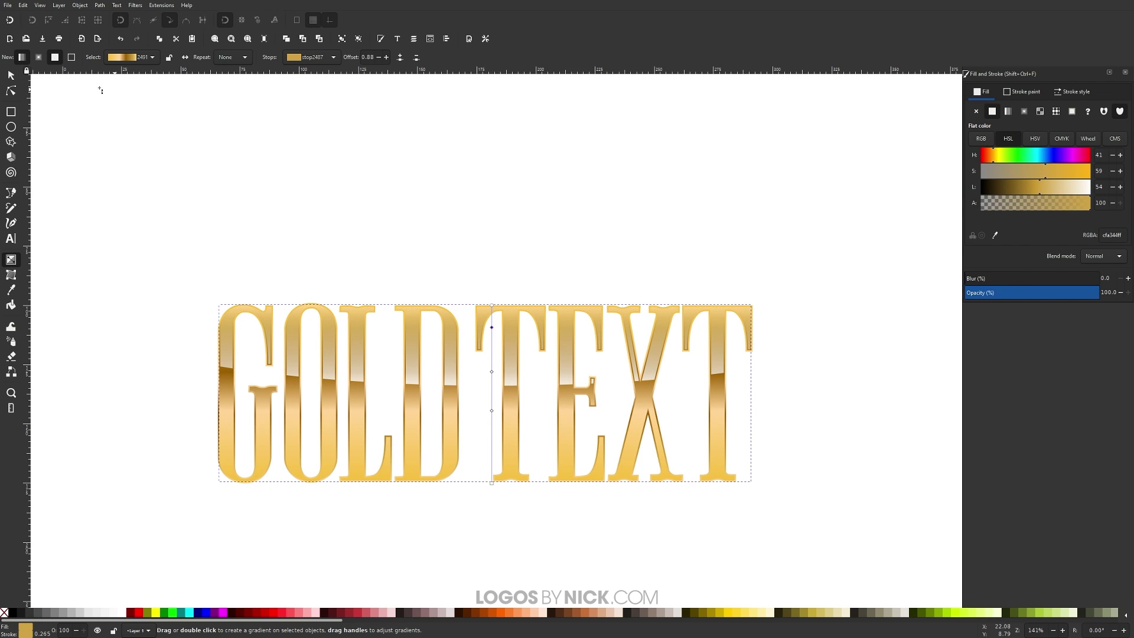
pyautogui.click(11, 76)
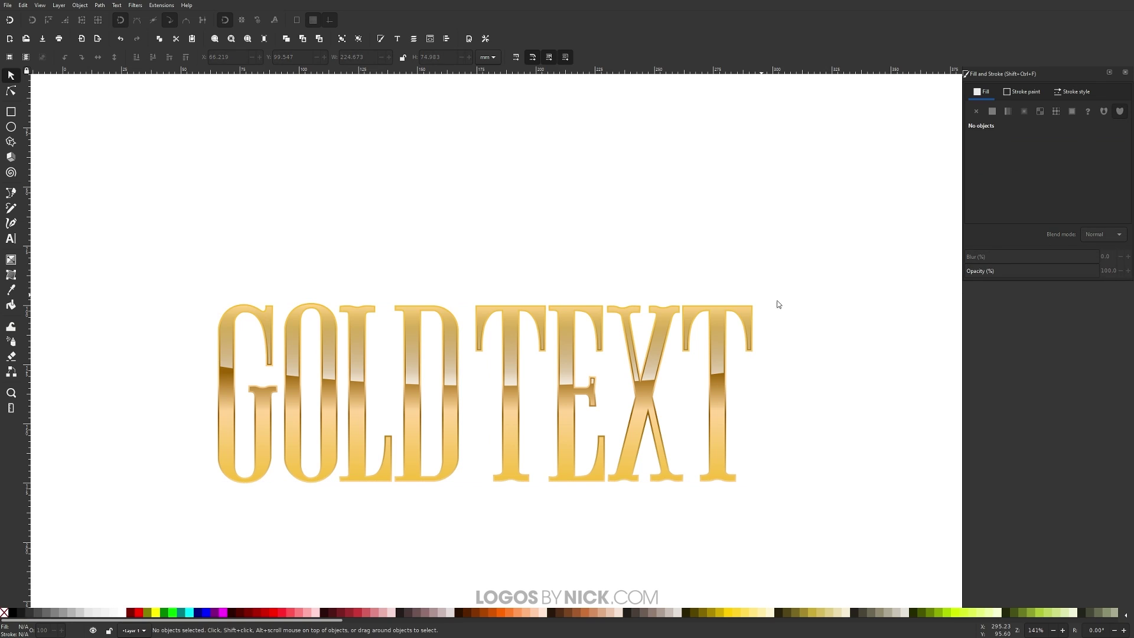
pyautogui.press('Escape')
pyautogui.press('1')
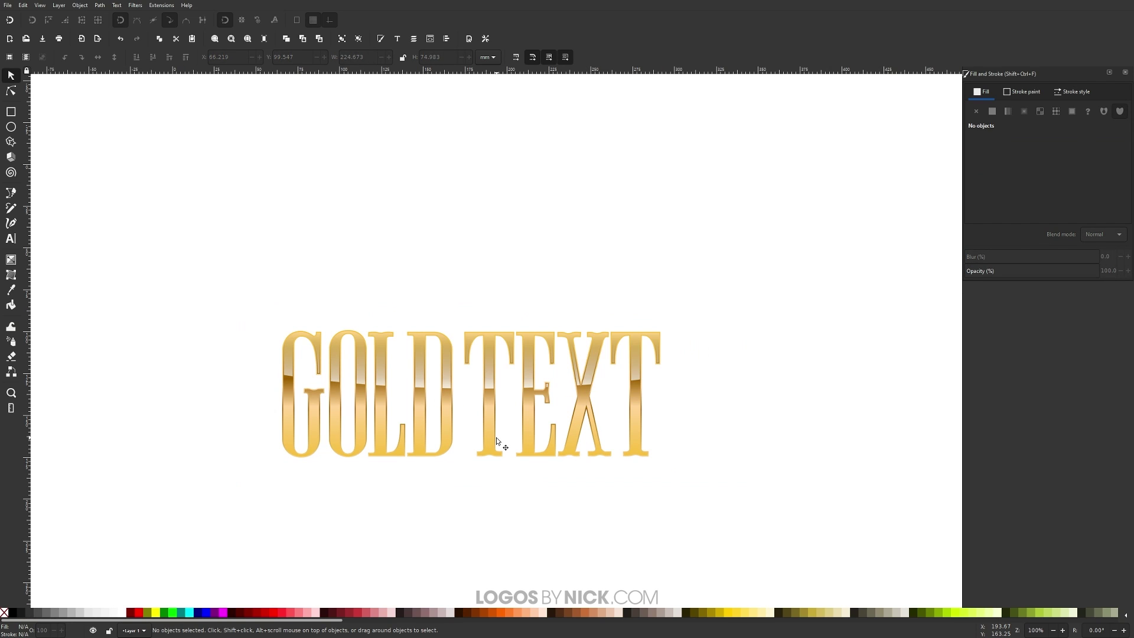
# - Duplicate the gold gradient lettering and fill the duplicate with solid black
pyautogui.keyDown('ctrl'); pyautogui.scroll(1, 476, 446); pyautogui.keyUp('ctrl')
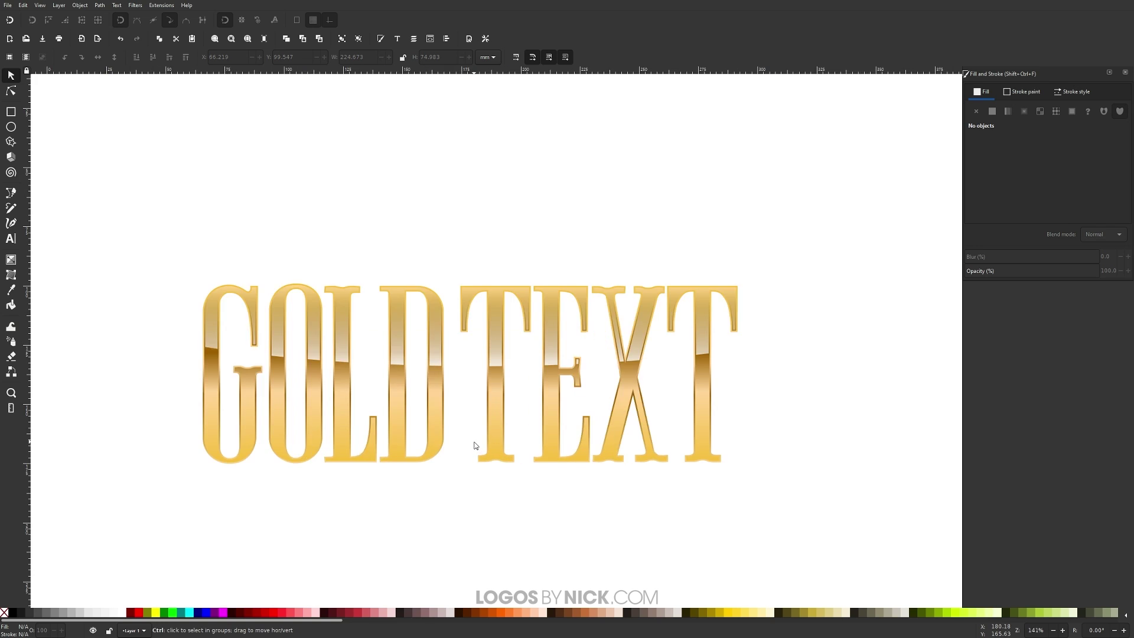
pyautogui.keyDown('ctrl'); pyautogui.scroll(1, 475, 446); pyautogui.keyUp('ctrl')
pyautogui.click(419, 370)
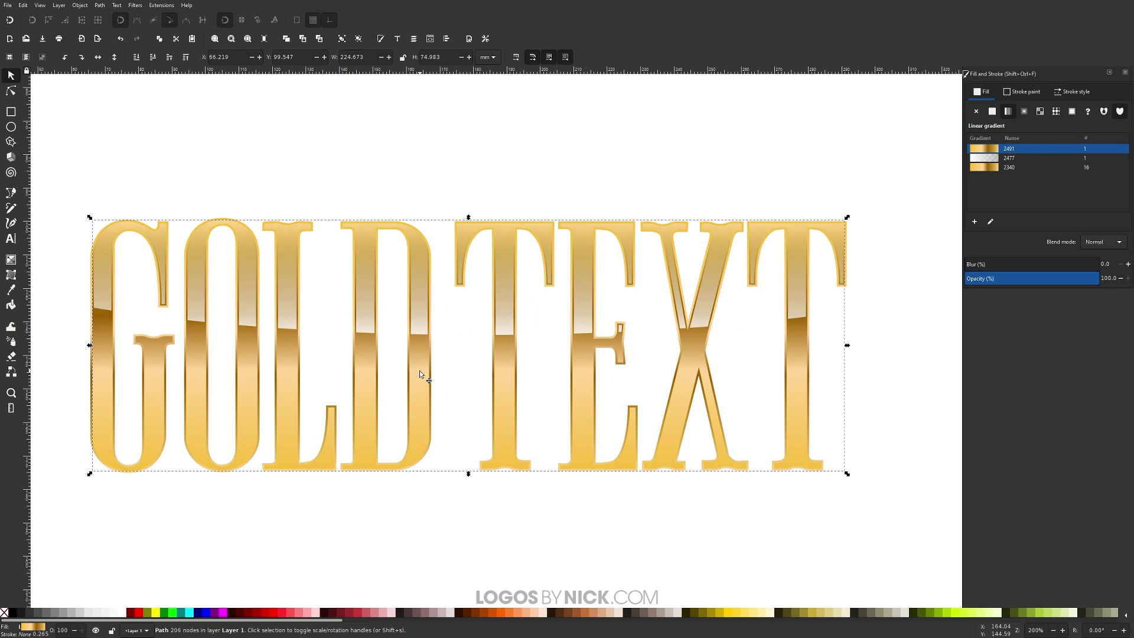
pyautogui.keyDown('ctrl'); pyautogui.scroll(-1, 420, 371); pyautogui.keyUp('ctrl')
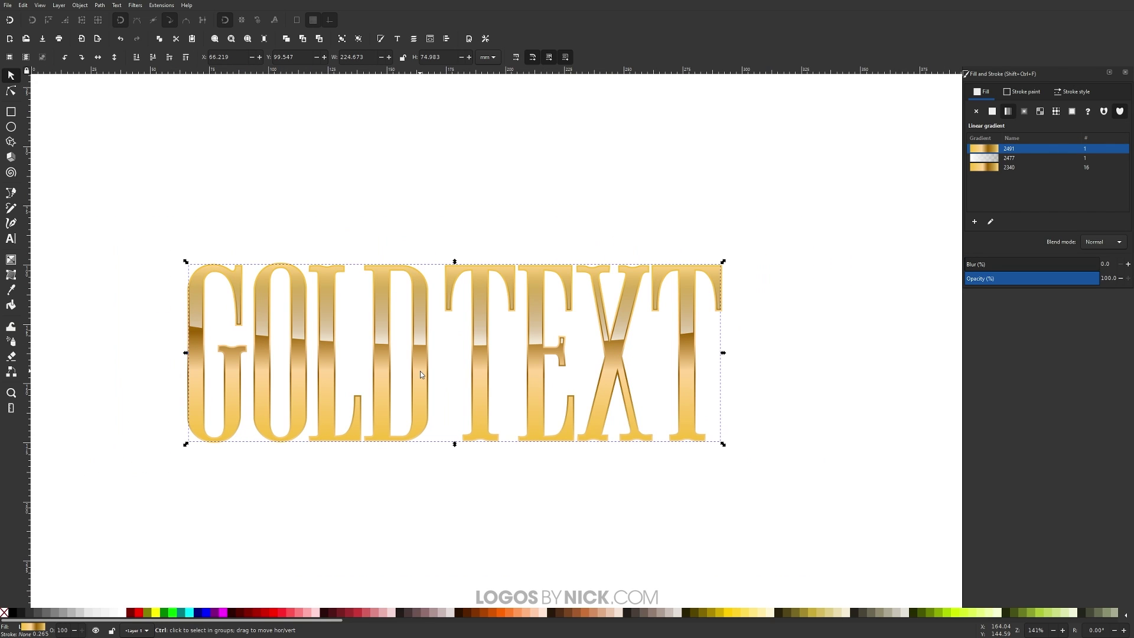
pyautogui.hotkey('ctrl', 'd')
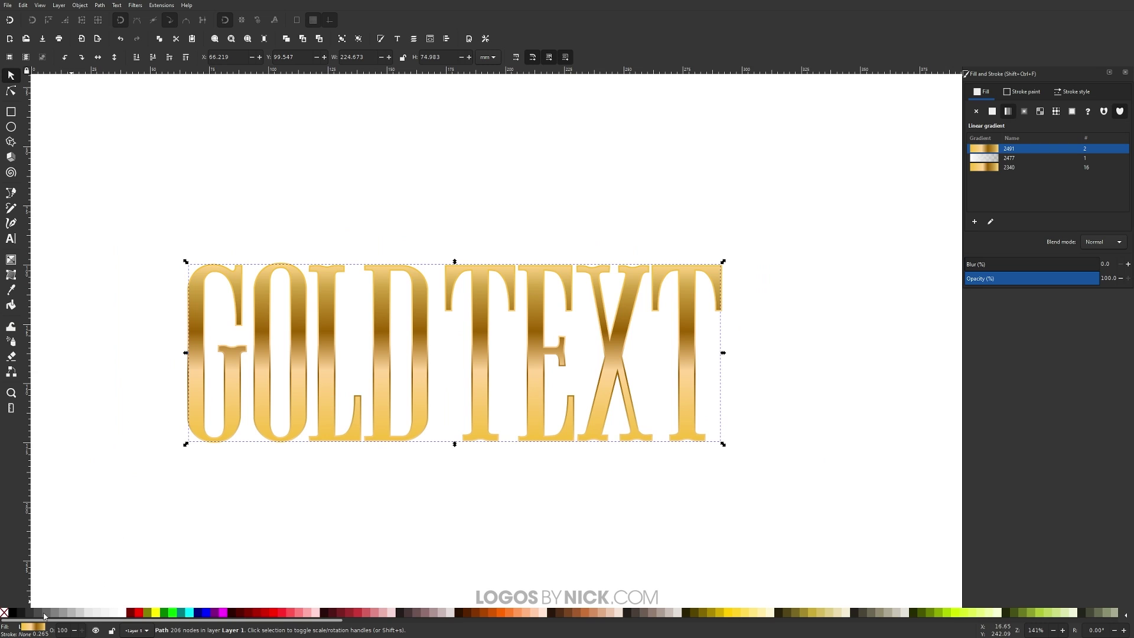
pyautogui.click(12, 614)
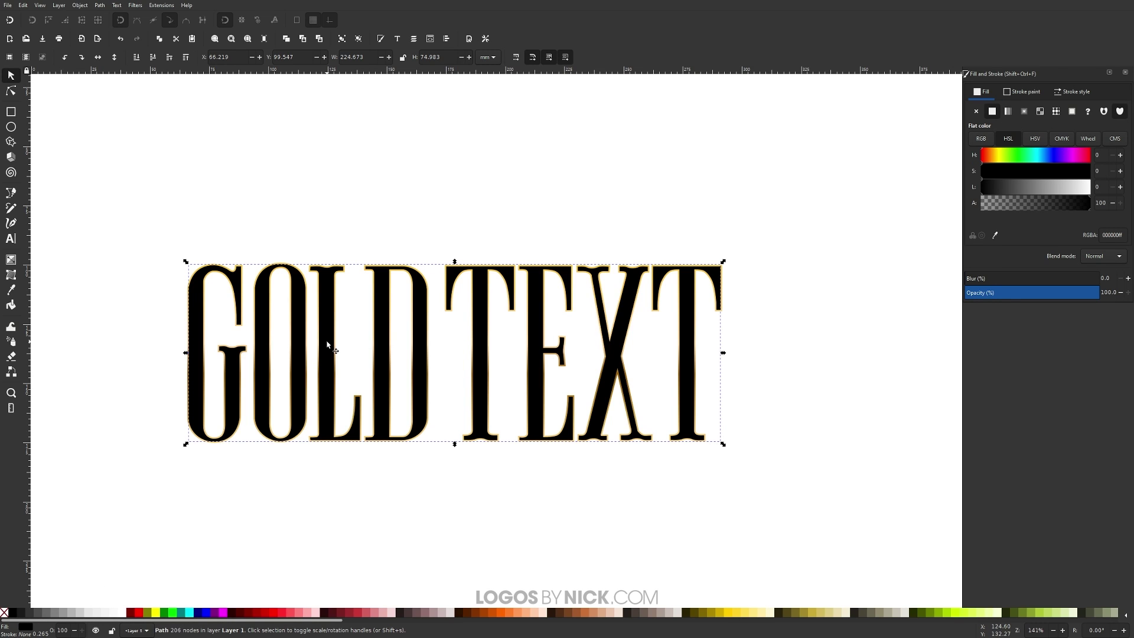
# - Shift the black copy about 1.65 mm right and down, and lower it beneath all the gold lettering
pyautogui.moveTo(328, 338); pyautogui.dragTo(331, 378)
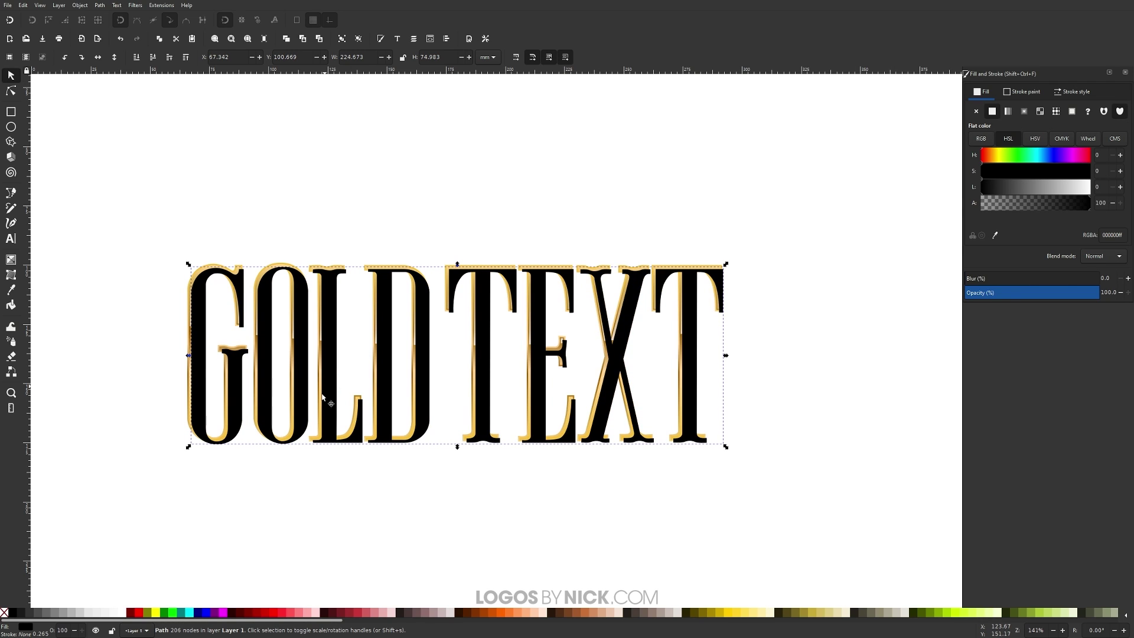
pyautogui.click(136, 60)
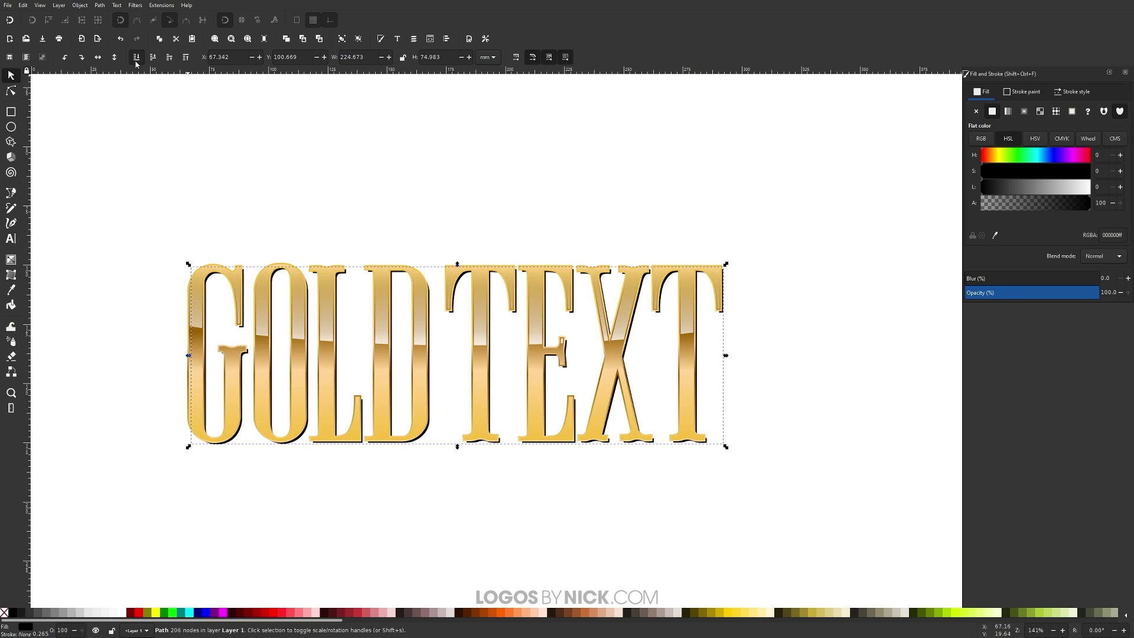
pyautogui.press('Right')
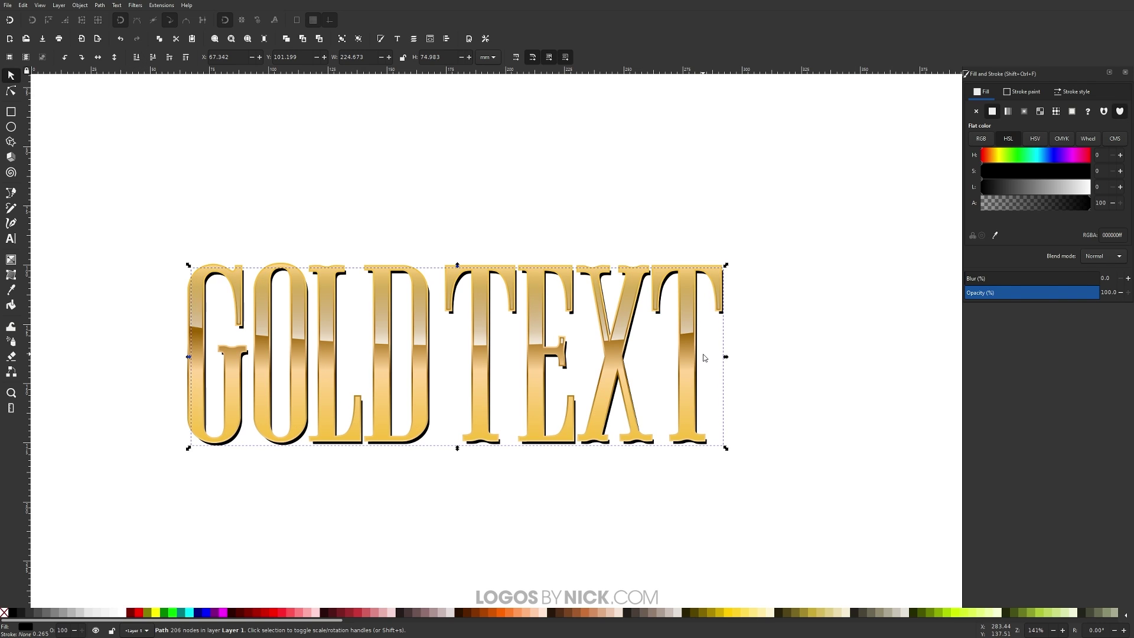
pyautogui.press('Down')
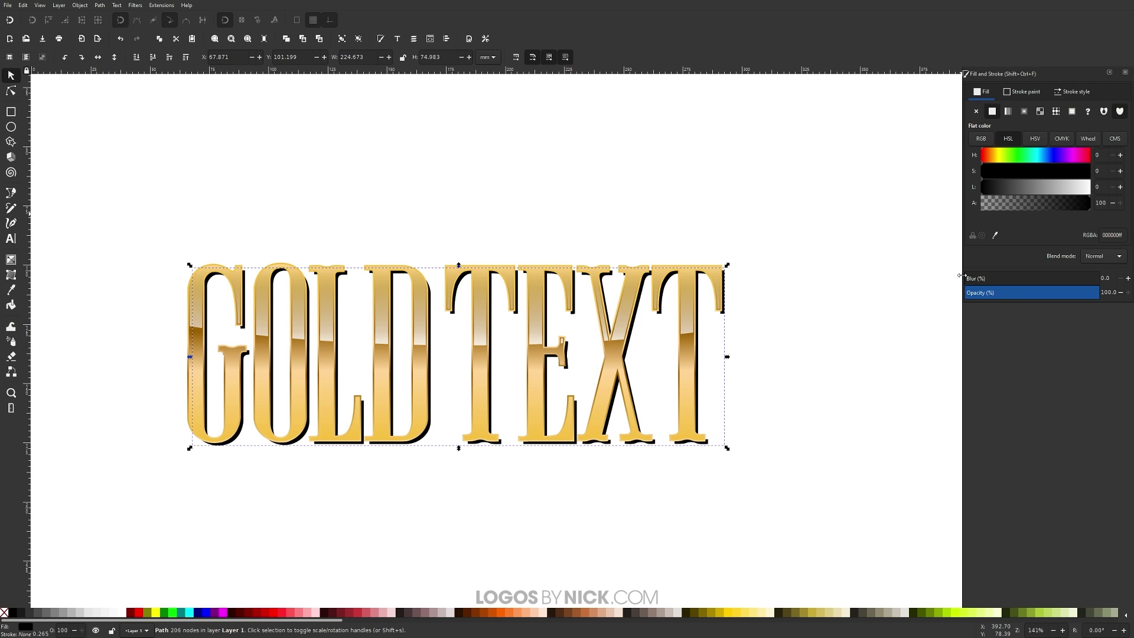
# - Turn the black copy into a soft shadow with a blur of 9.8% and an opacity of 57.5%
pyautogui.moveTo(967, 282); pyautogui.dragTo(980, 283)
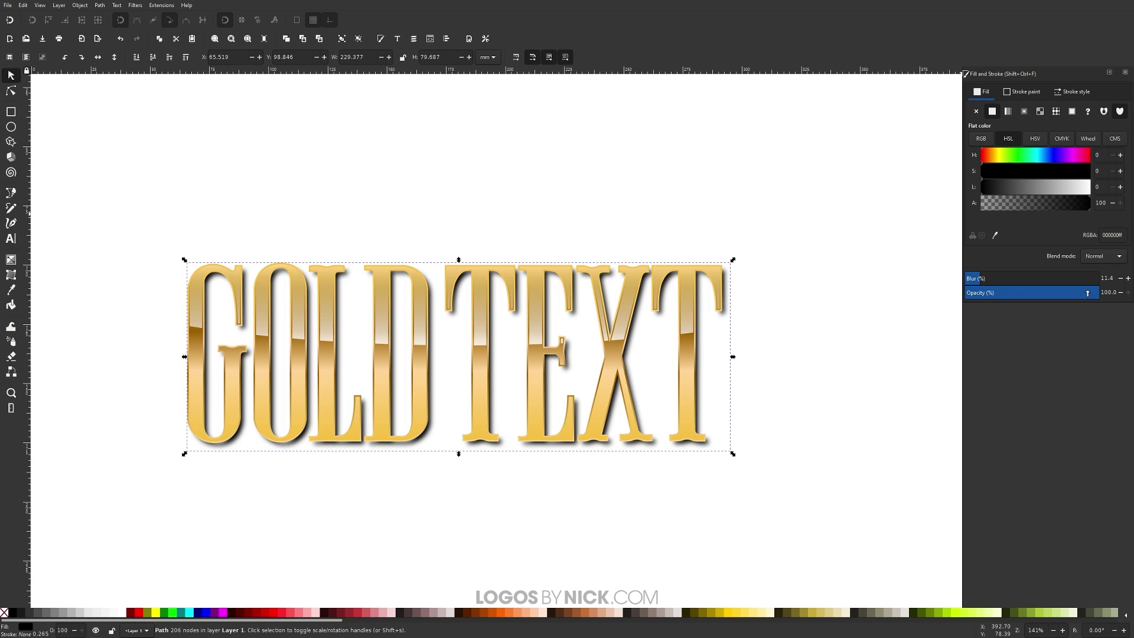
pyautogui.moveTo(1087, 293); pyautogui.dragTo(1056, 294)
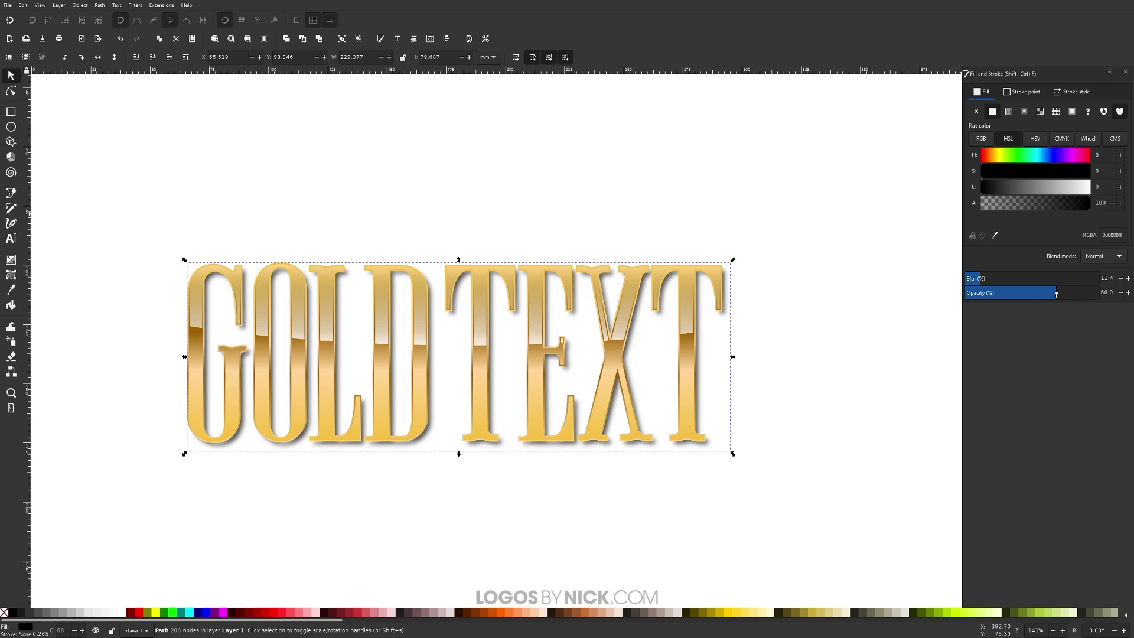
pyautogui.moveTo(979, 282); pyautogui.dragTo(977, 282)
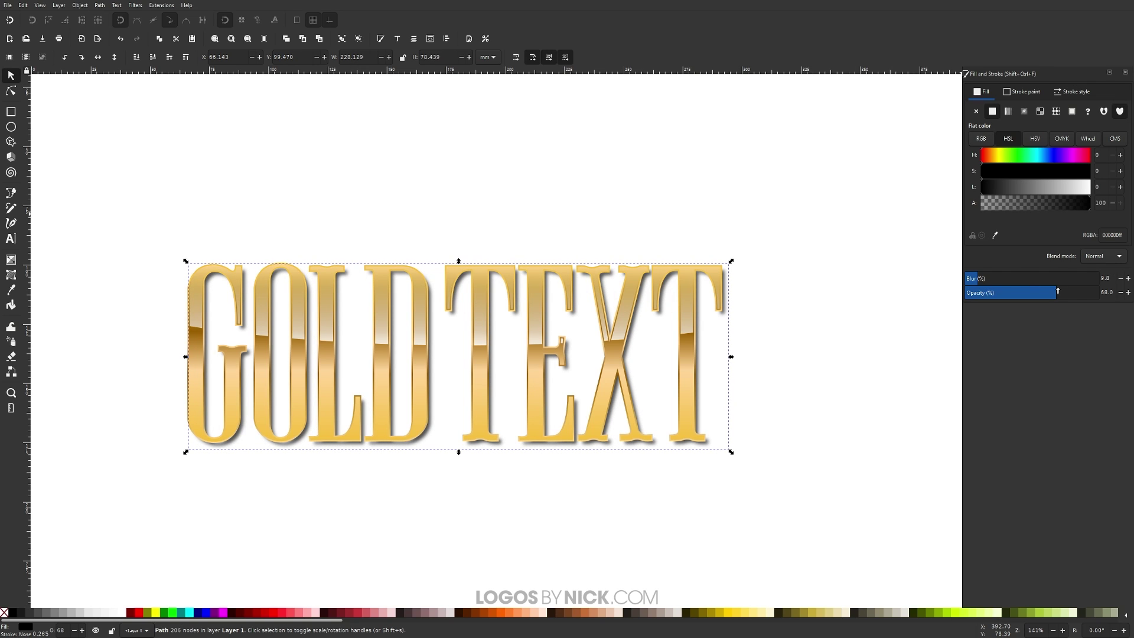
pyautogui.moveTo(1057, 292); pyautogui.dragTo(1042, 292)
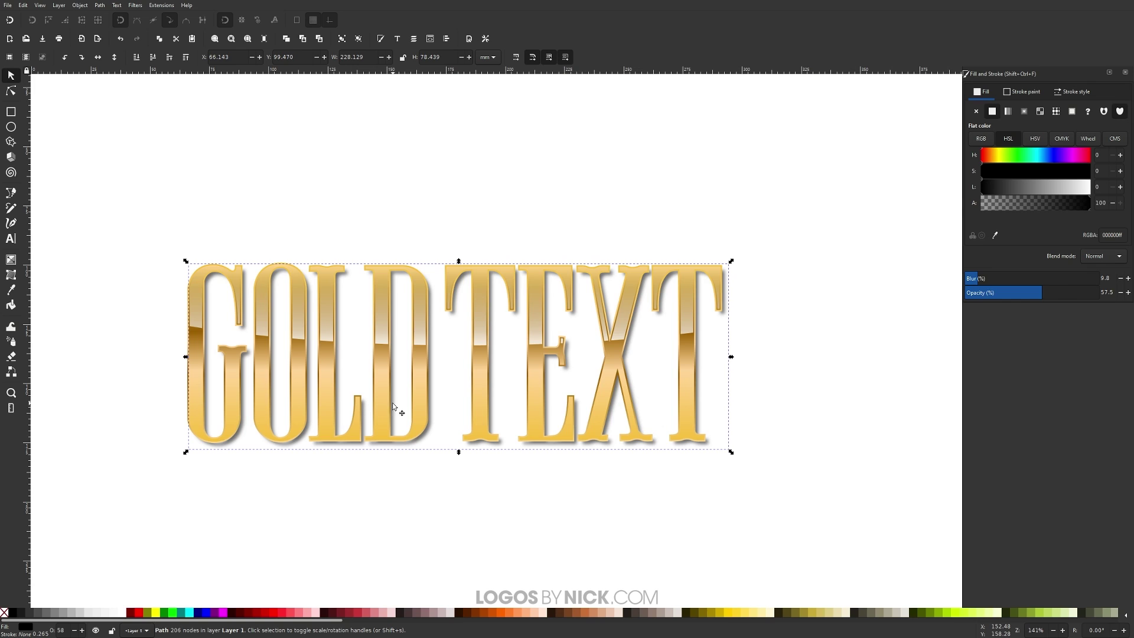
pyautogui.scroll(-2, 393, 406)
pyautogui.scroll(1, 438, 463)
pyautogui.click(437, 472)
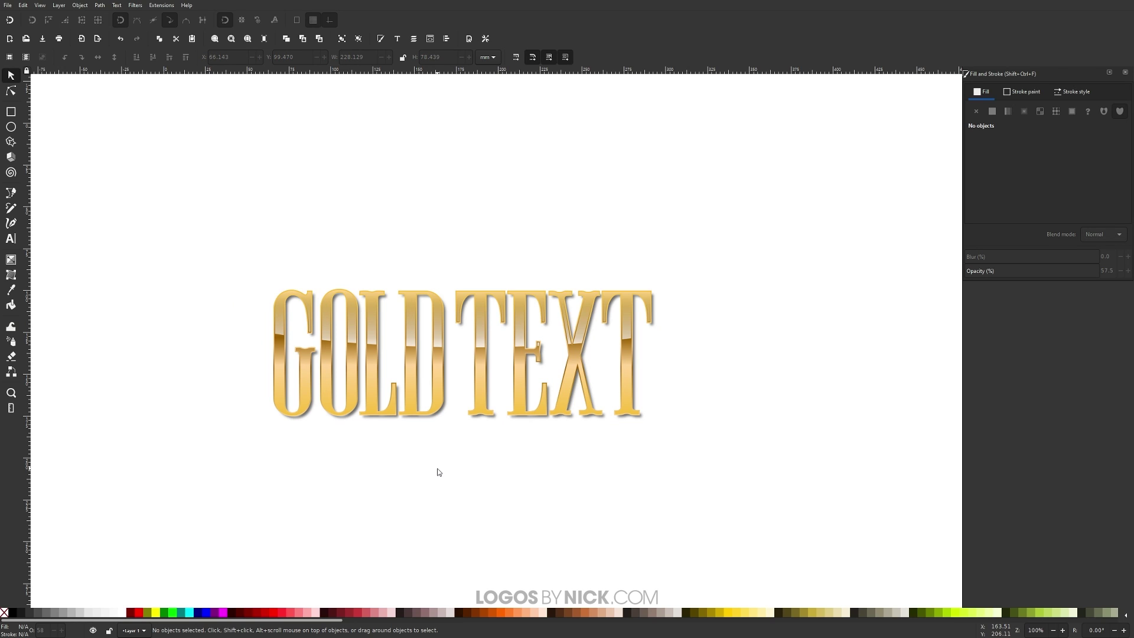
# - Draw a black rectangle about 318 by 198 mm over the whole lettering, with its opacity at 100%
pyautogui.click(10, 112)
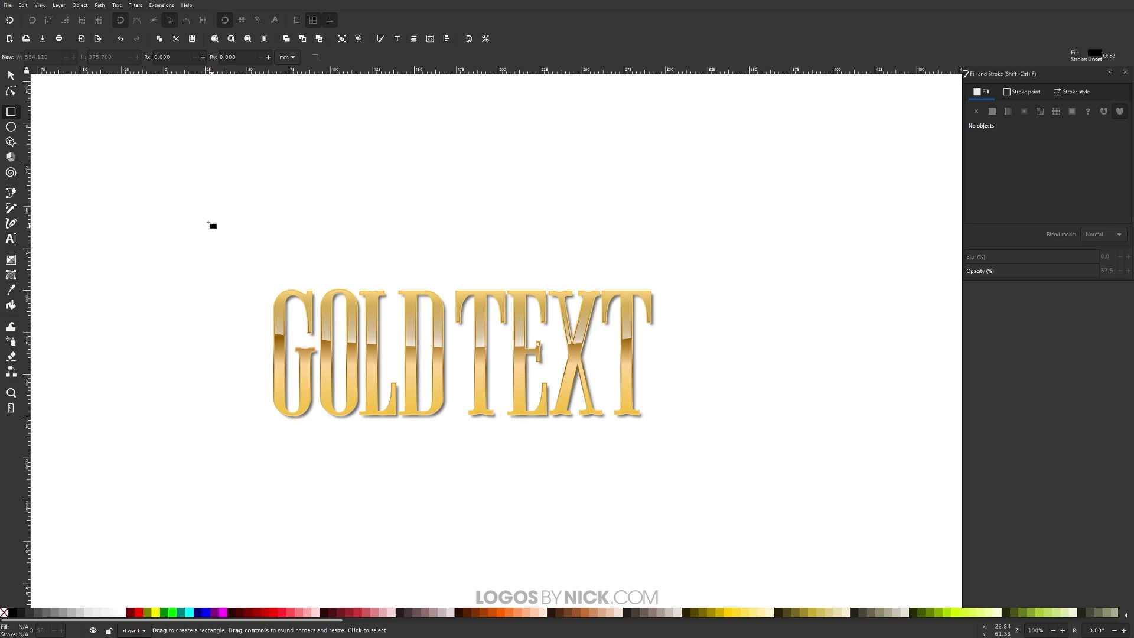
pyautogui.moveTo(178, 187); pyautogui.dragTo(711, 518)
pyautogui.moveTo(1032, 292); pyautogui.dragTo(1115, 275)
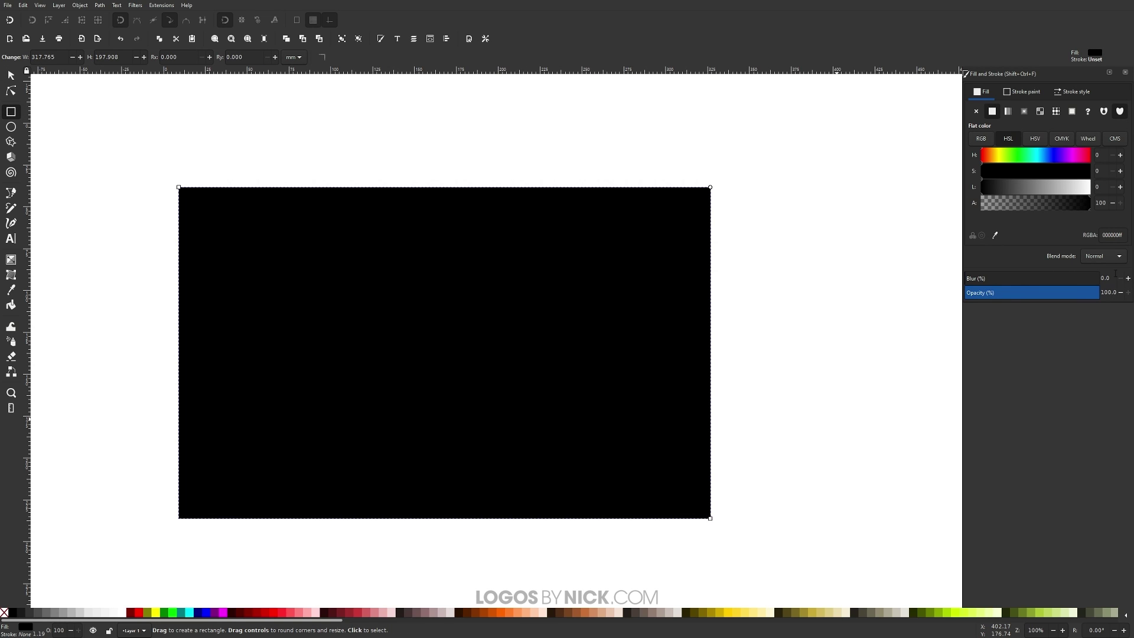
# - Lower the rectangle behind the lettering and make its fill dark grey with a lightness of 24
pyautogui.click(10, 75)
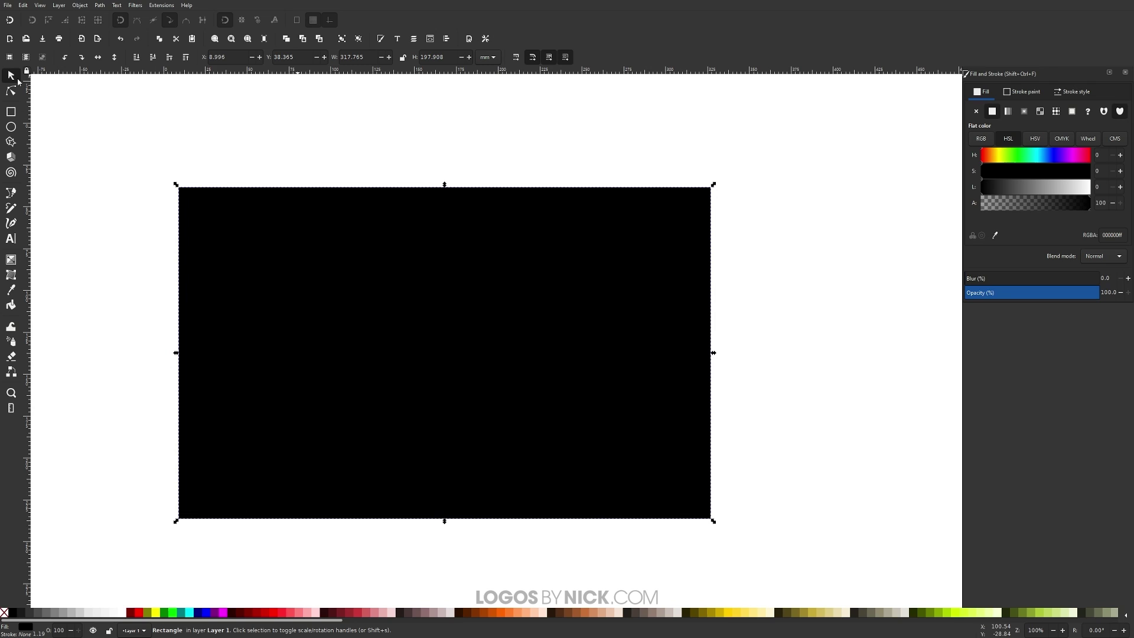
pyautogui.click(136, 57)
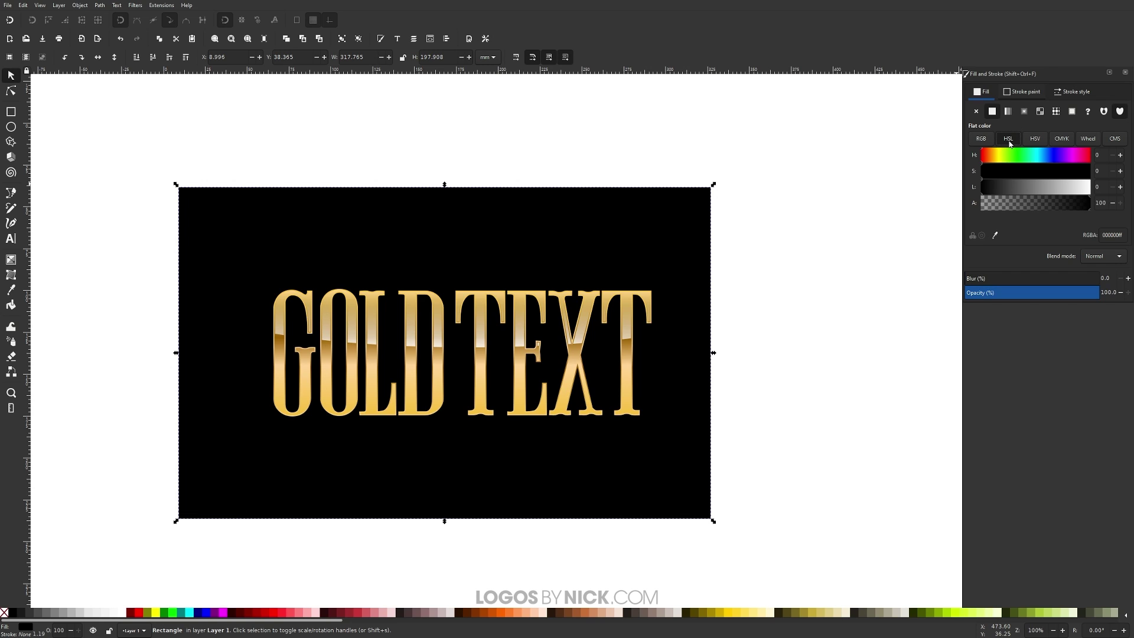
pyautogui.moveTo(982, 187); pyautogui.dragTo(1007, 189)
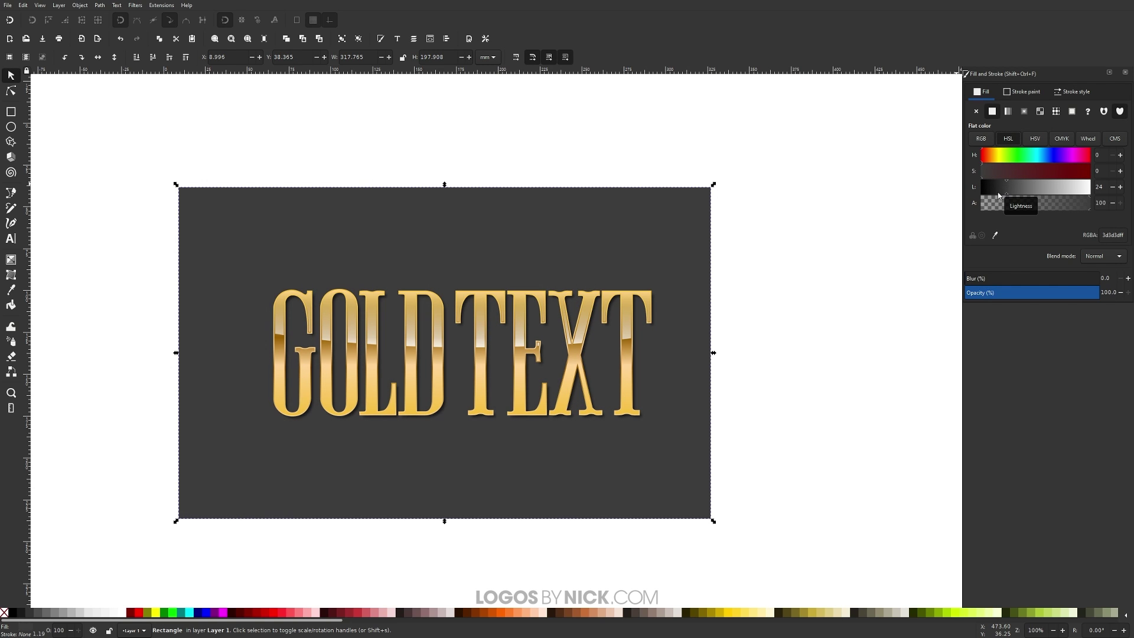
# - Center the grey rectangle horizontally and vertically on the lettering, aligning relative to the last selected object
pyautogui.keyDown('shift'); pyautogui.click(435, 385); pyautogui.keyUp('shift')
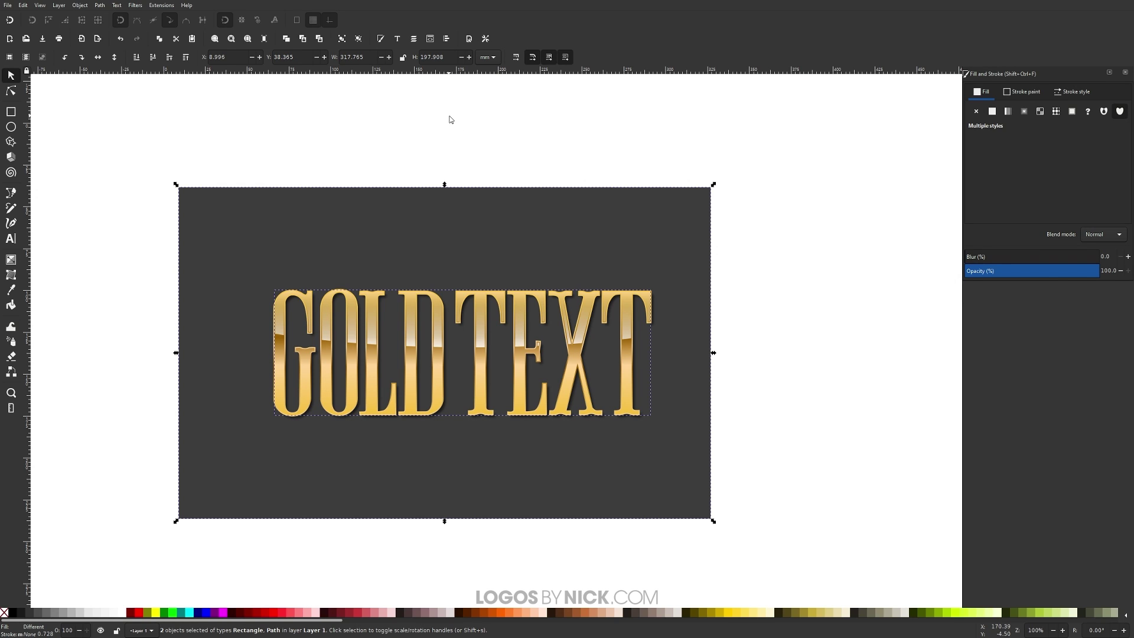
pyautogui.click(447, 39)
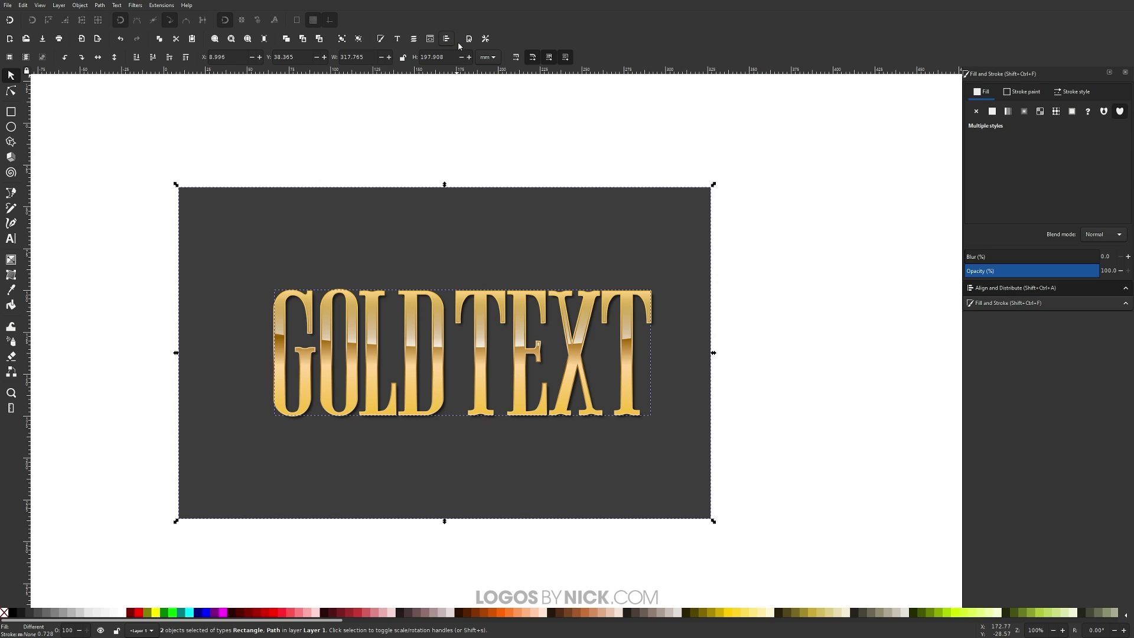
pyautogui.click(1002, 288)
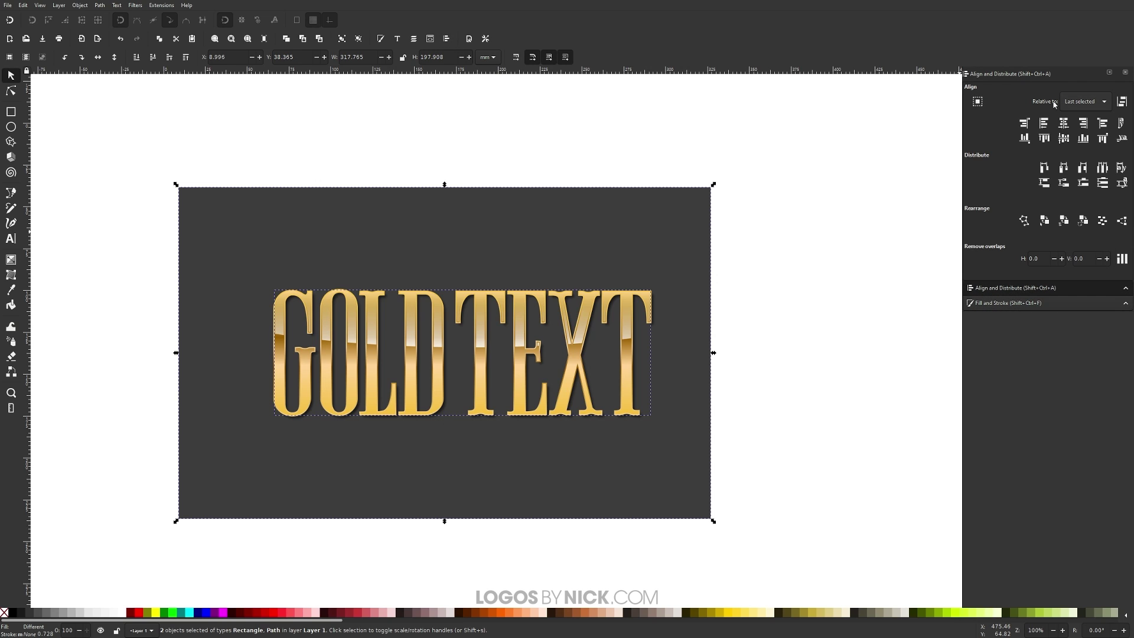
pyautogui.click(1082, 103)
pyautogui.click(1087, 107)
pyautogui.click(1067, 127)
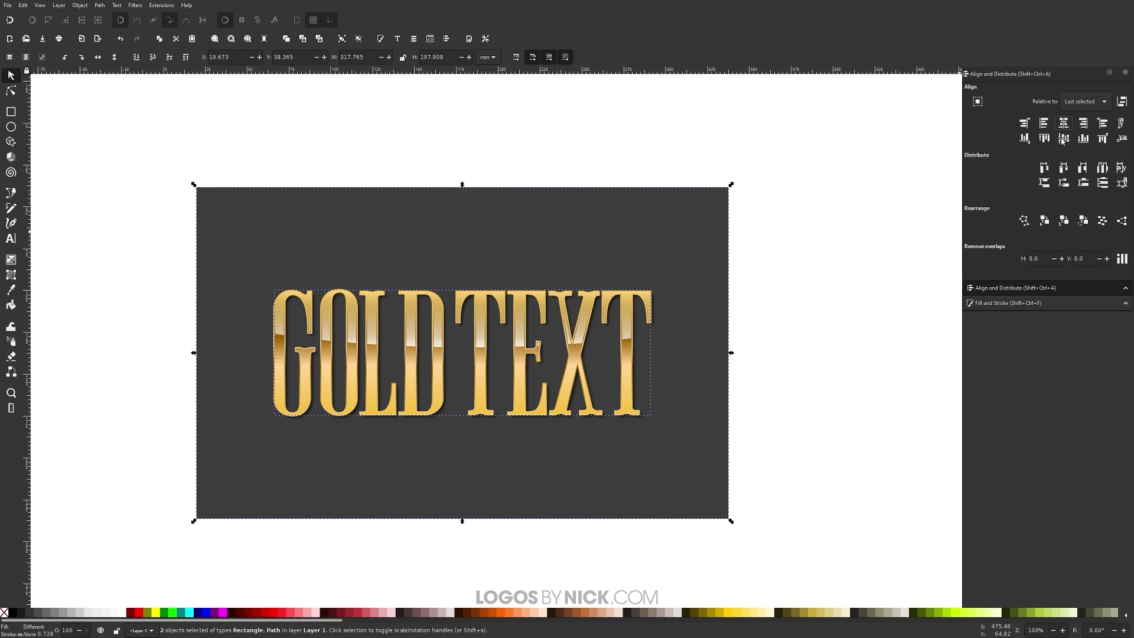
pyautogui.click(824, 316)
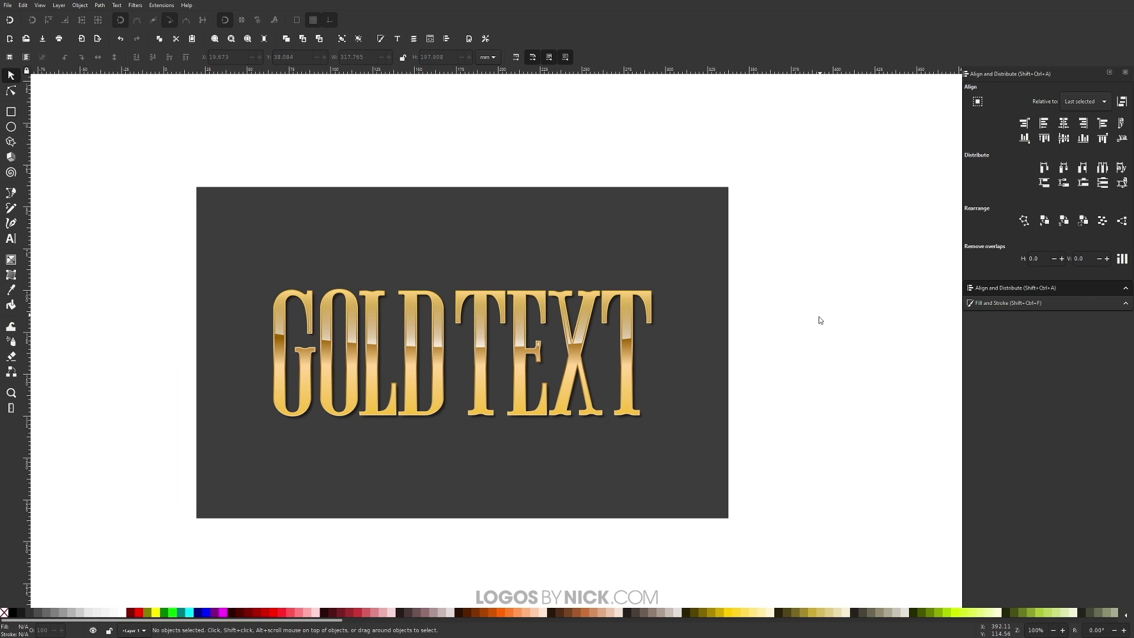
# - Move the blurred shadow about 0.8 mm further right and 0.7 mm further down from the gold lettering
pyautogui.keyDown('ctrl'); pyautogui.scroll(2, 415, 425); pyautogui.keyUp('ctrl')
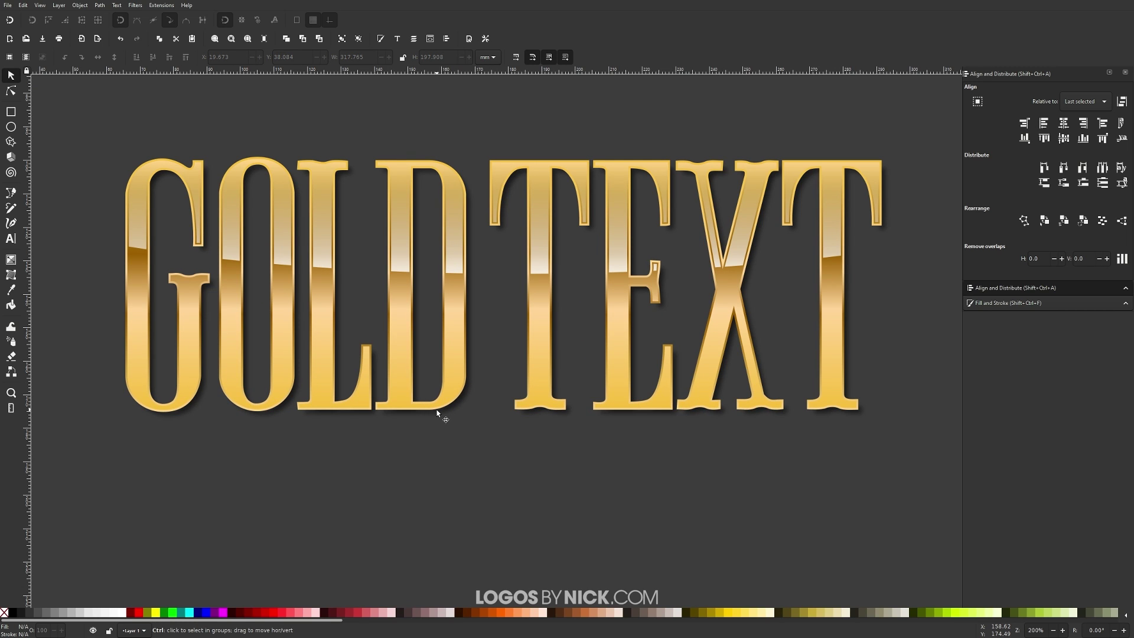
pyautogui.keyDown('ctrl'); pyautogui.scroll(3, 437, 412); pyautogui.keyUp('ctrl')
pyautogui.moveTo(473, 413); pyautogui.dragTo(481, 418)
pyautogui.keyDown('ctrl'); pyautogui.scroll(-4, 448, 390); pyautogui.keyUp('ctrl')
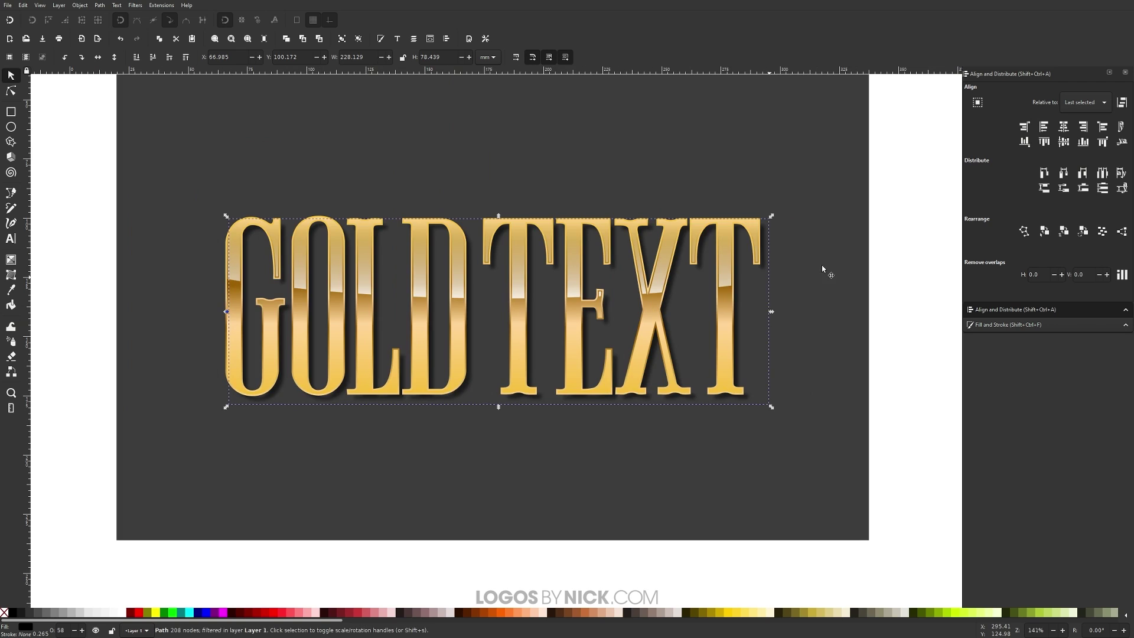
# - Strengthen the lettering's shadow by setting its opacity to 62.4% and its blur to 13.4%
pyautogui.keyDown('ctrl'); pyautogui.scroll(-1, 674, 291); pyautogui.keyUp('ctrl')
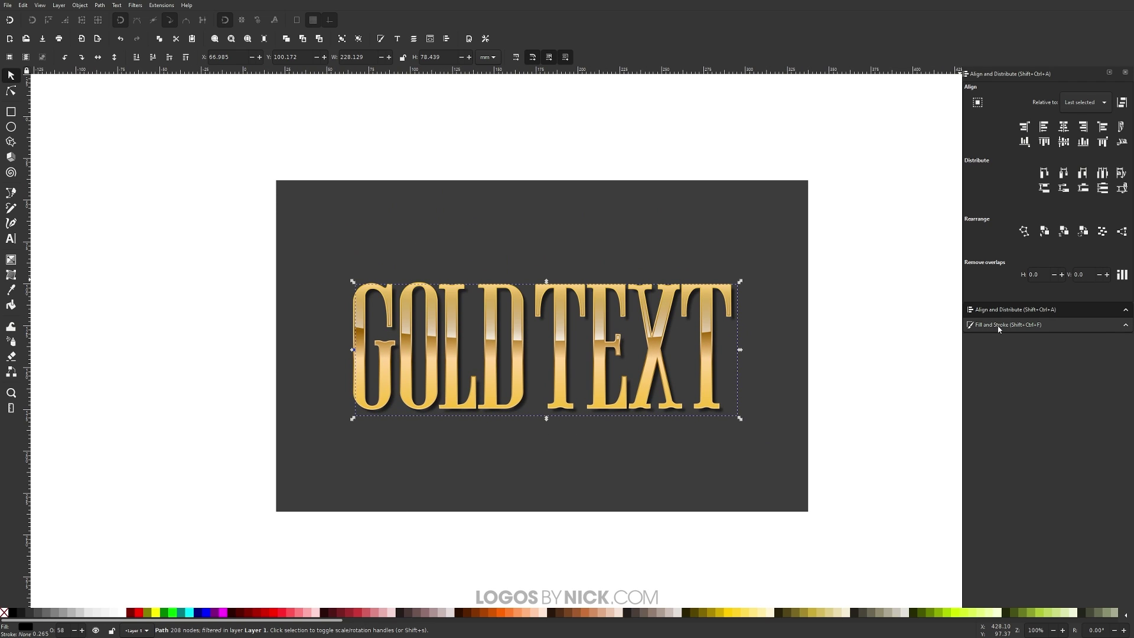
pyautogui.click(992, 325)
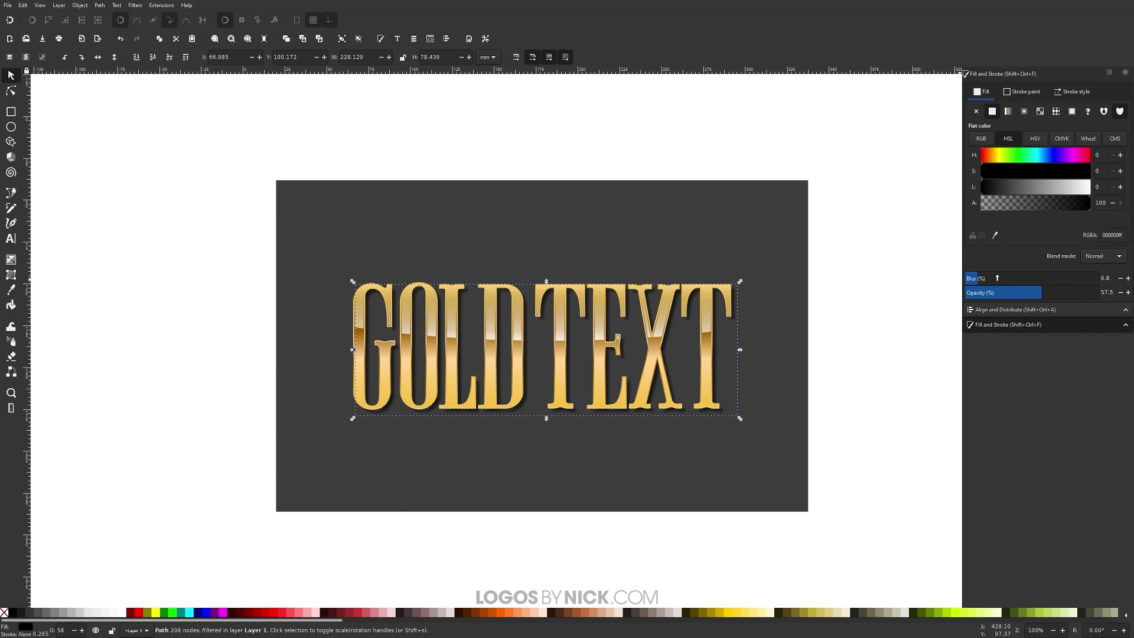
pyautogui.moveTo(1041, 293)
pyautogui.mouseDown()
pyautogui.moveTo(1096, 294)
pyautogui.moveTo(1048, 300)
pyautogui.mouseUp()
pyautogui.moveTo(981, 283); pyautogui.dragTo(982, 279)
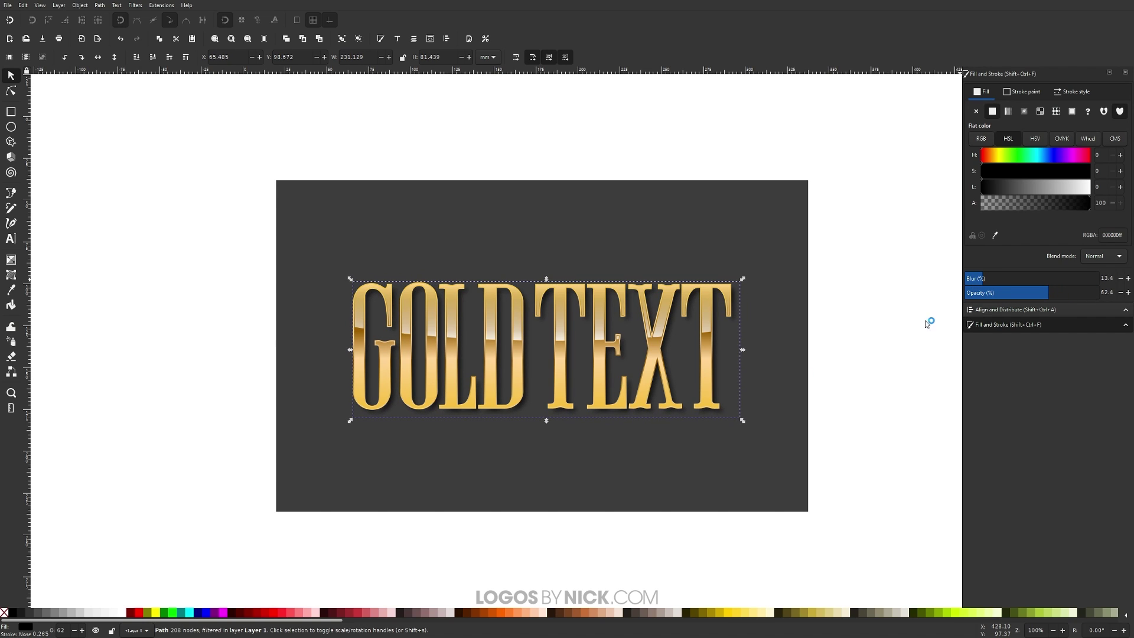
# - Darken the background rectangle's grey fill to a lightness of 20 and deselect it
pyautogui.press('Tab')
pyautogui.moveTo(1013, 190); pyautogui.dragTo(1003, 188)
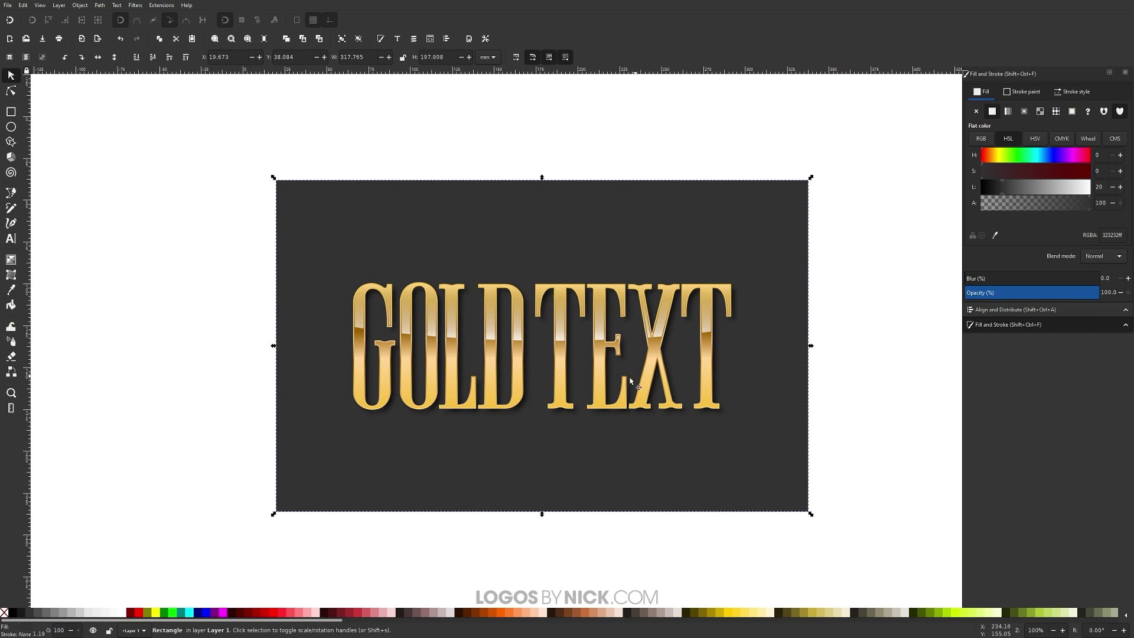
pyautogui.hscroll(2, 673, 365)
pyautogui.click(843, 356)
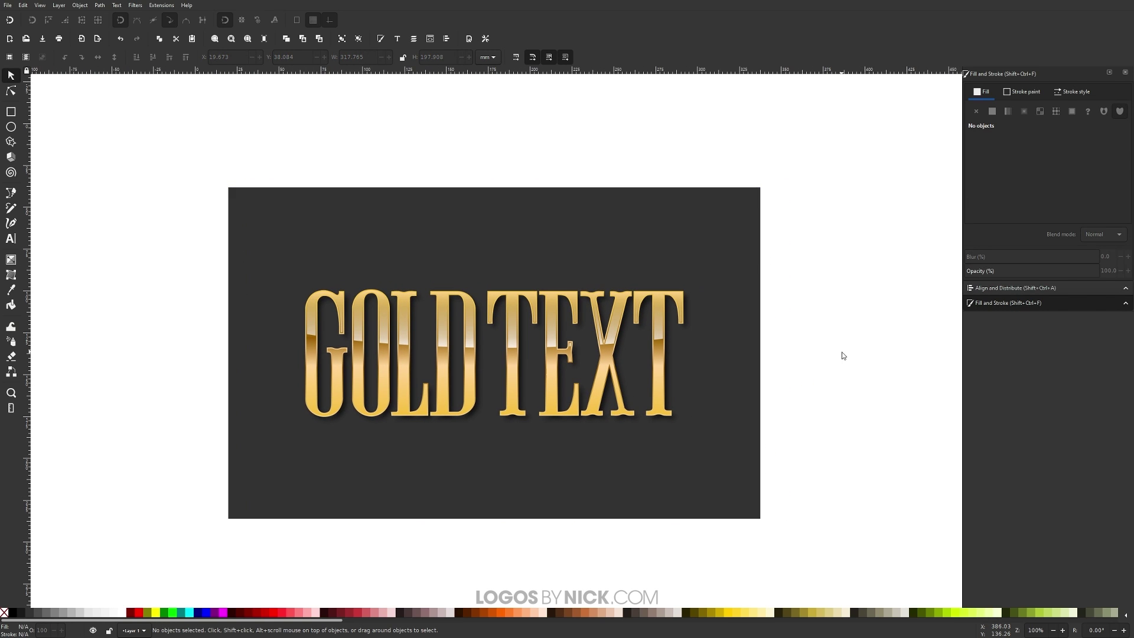